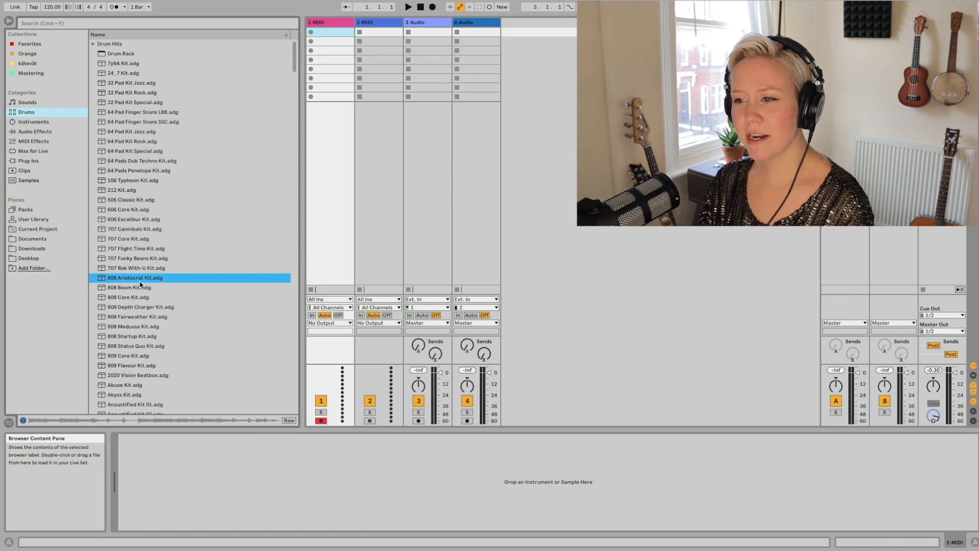
Load the 909 Core Kit preset onto the first MIDI track.
{"action": "scroll", "coordinate": [140, 284], "scroll_direction": "down", "scroll_amount": 4}
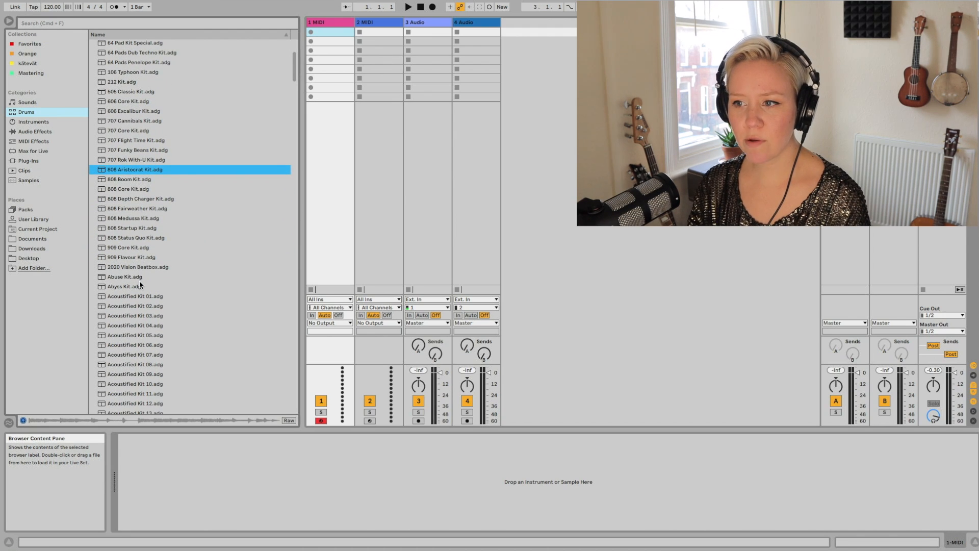
{"action": "left_click", "coordinate": [137, 248]}
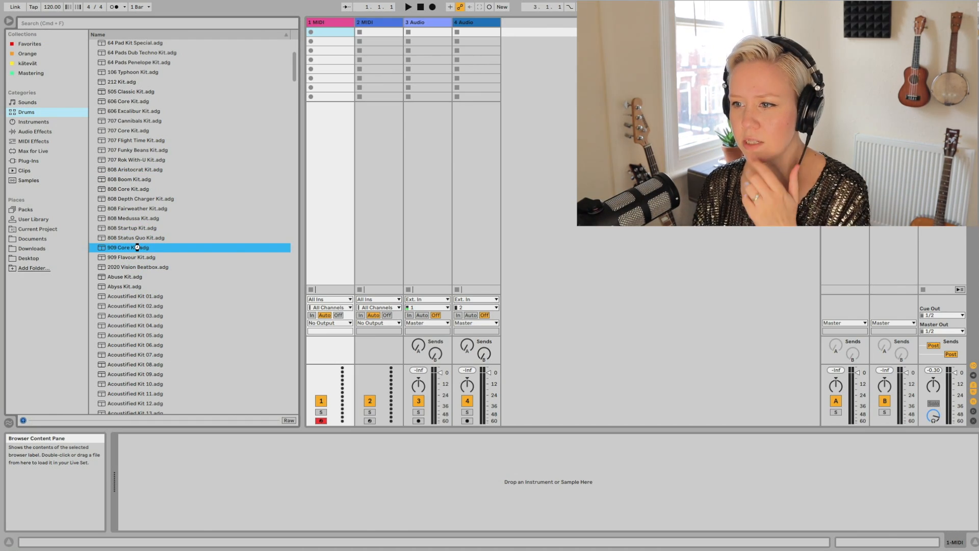
{"action": "double_click", "coordinate": [138, 249]}
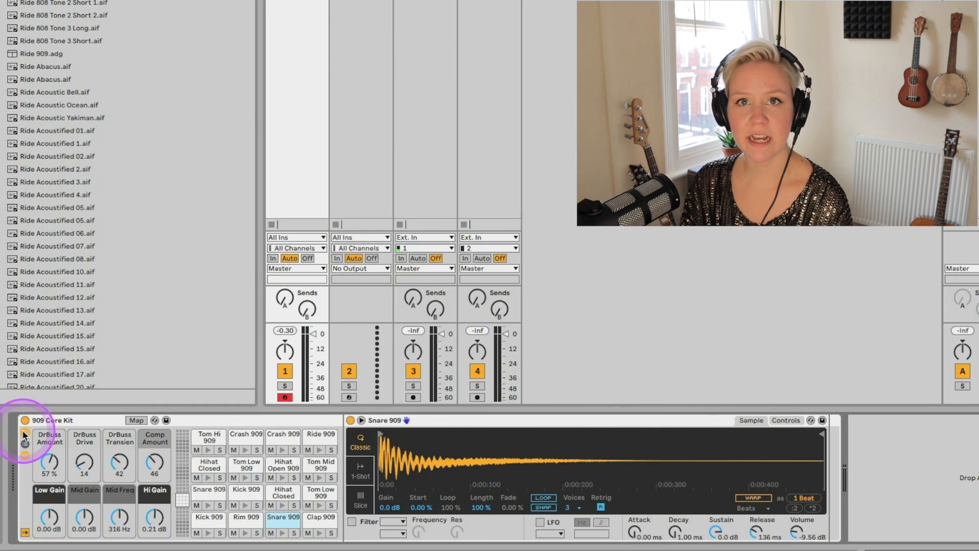
Toggle the 909 Core Kit's macro controls off and on to compare the rack with and without them.
{"action": "left_click", "coordinate": [23, 434]}
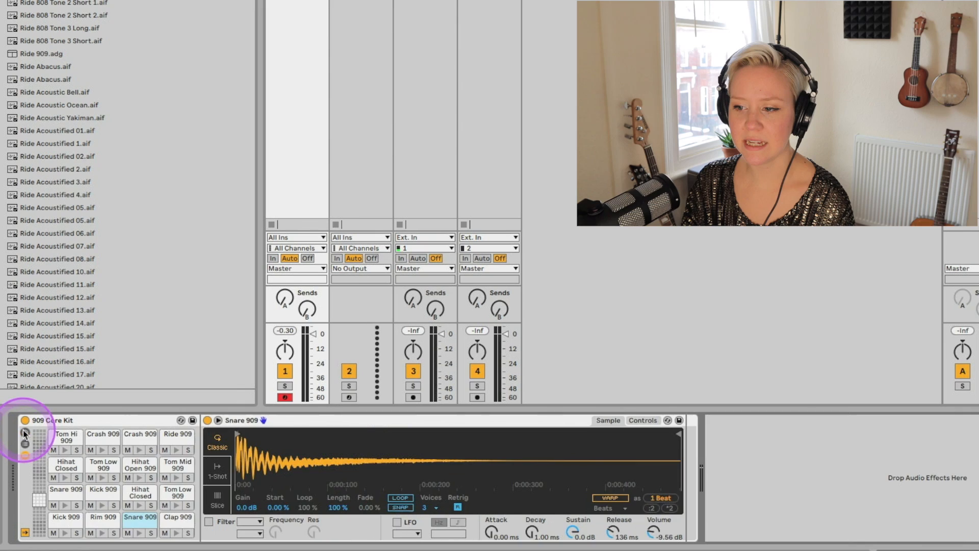
{"action": "left_click", "coordinate": [24, 434]}
{"action": "left_click", "coordinate": [23, 434]}
{"action": "left_click", "coordinate": [24, 434]}
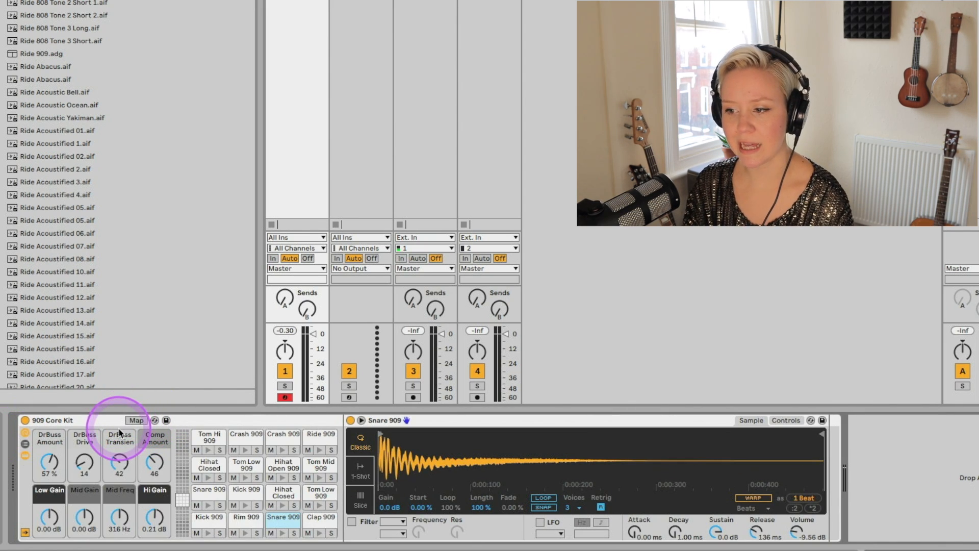
Examine the 909 Core Kit's macro mappings in Macro Map Mode and leave the mode.
{"action": "left_click", "coordinate": [137, 421]}
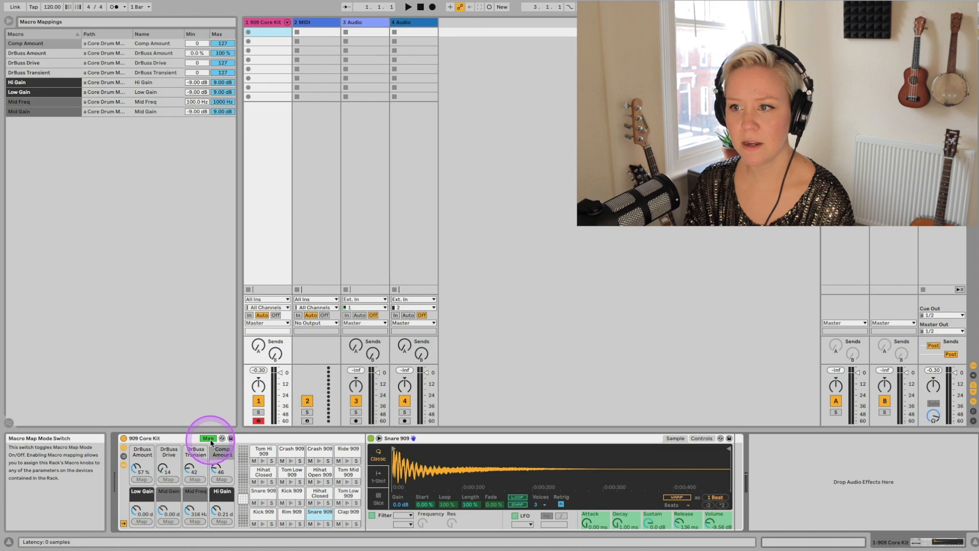
{"action": "left_click", "coordinate": [209, 439]}
{"action": "left_click", "coordinate": [208, 438]}
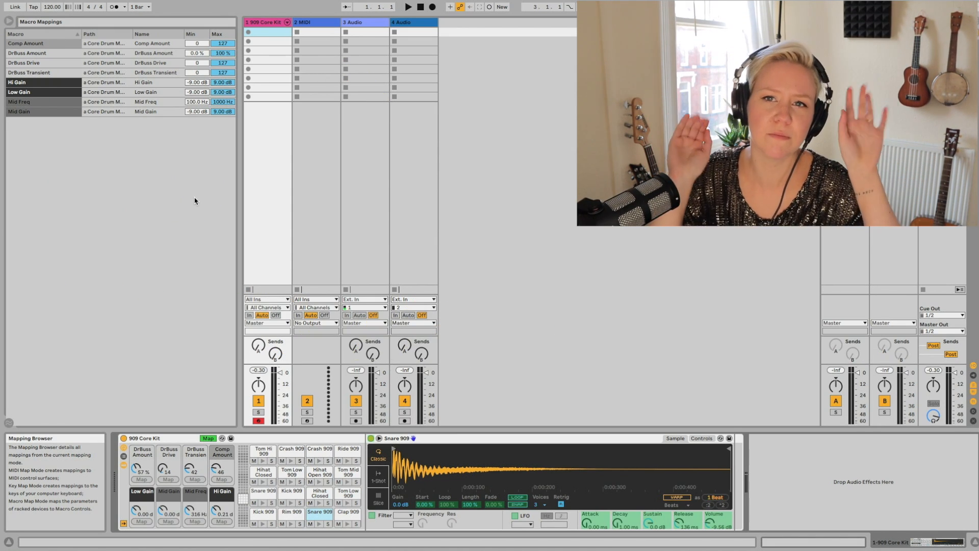
{"action": "left_click", "coordinate": [208, 438]}
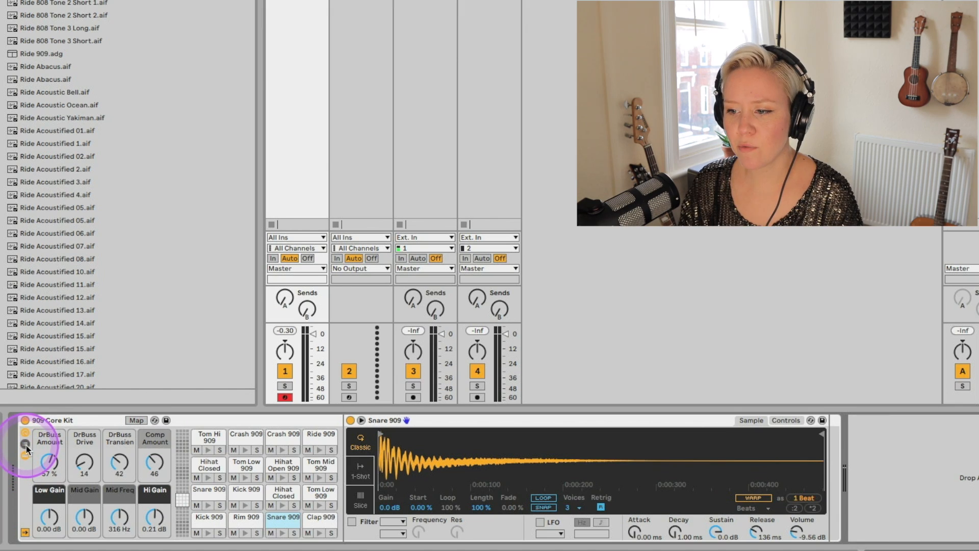
Show the 909 Core Kit's chain list and audition the Kick 909 pad.
{"action": "left_click", "coordinate": [124, 457]}
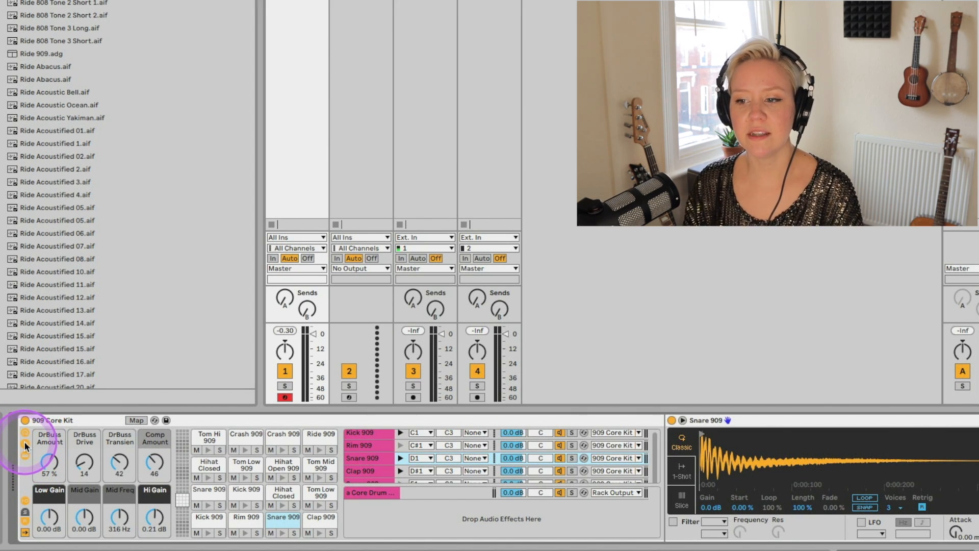
{"action": "left_click", "coordinate": [208, 533]}
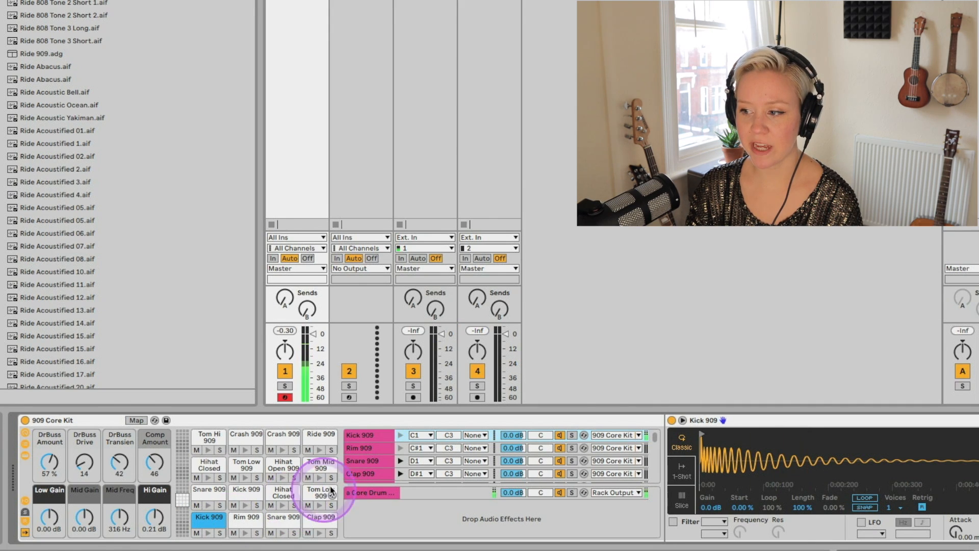
{"action": "left_click", "coordinate": [369, 437]}
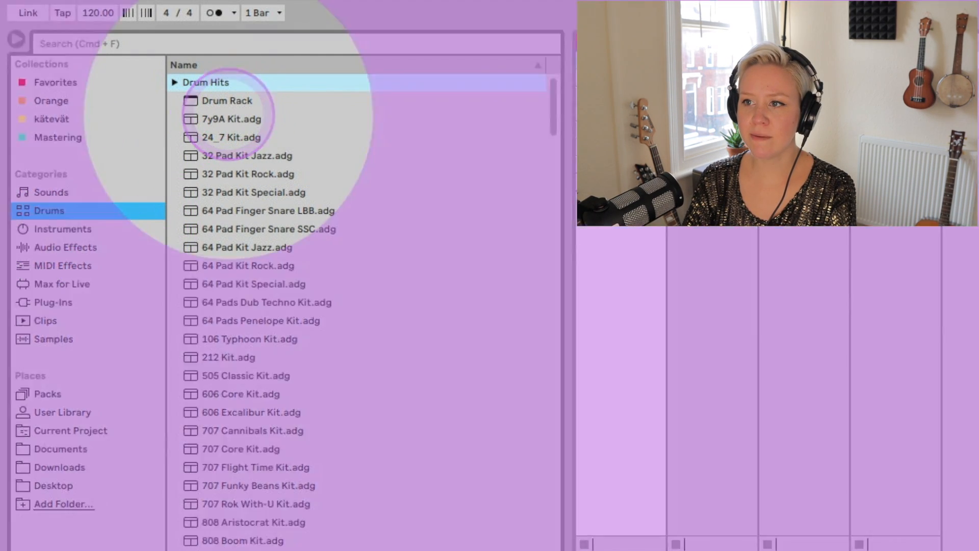
Load an empty Drum Rack onto the first MIDI track and show its chain list.
{"action": "left_click", "coordinate": [225, 101]}
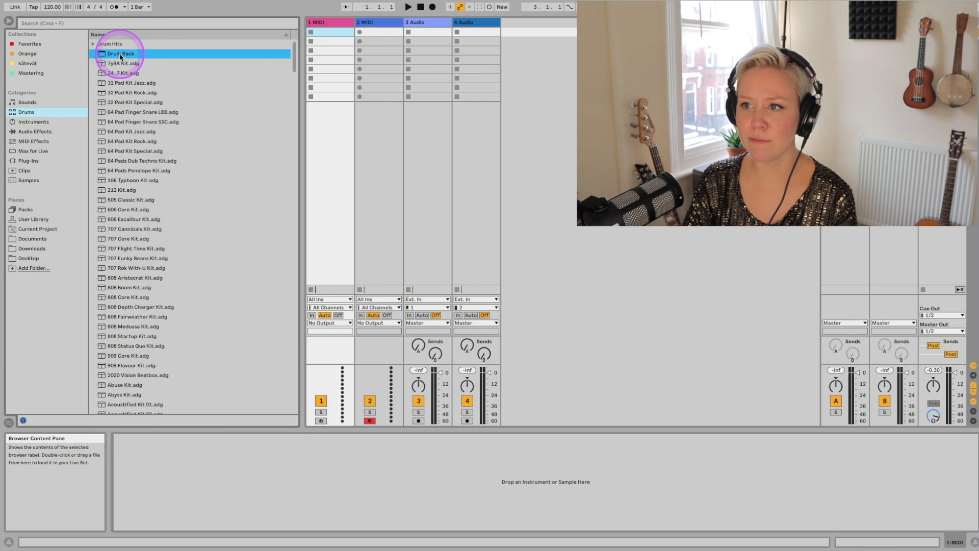
{"action": "double_click", "coordinate": [225, 100]}
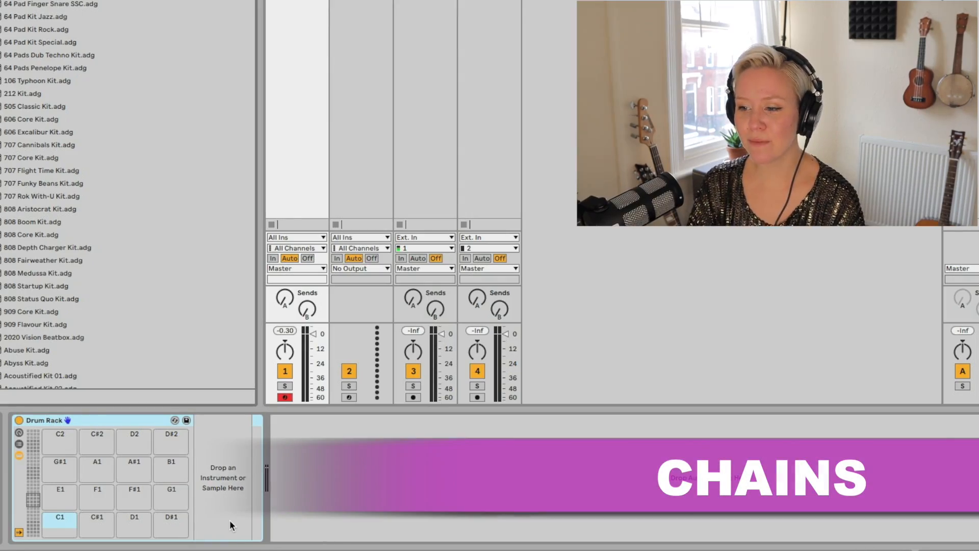
{"action": "left_click", "coordinate": [20, 443]}
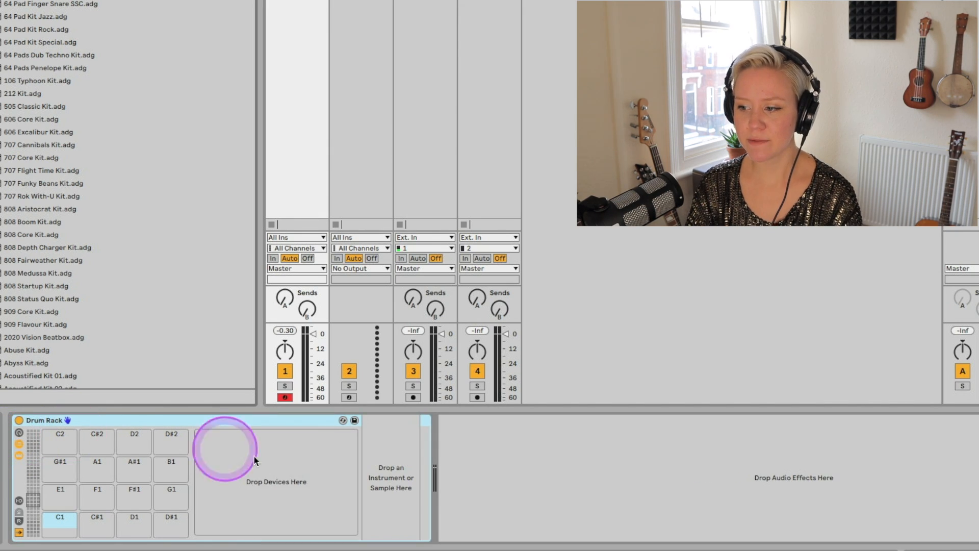
{"action": "left_click", "coordinate": [19, 444]}
{"action": "left_click", "coordinate": [19, 444]}
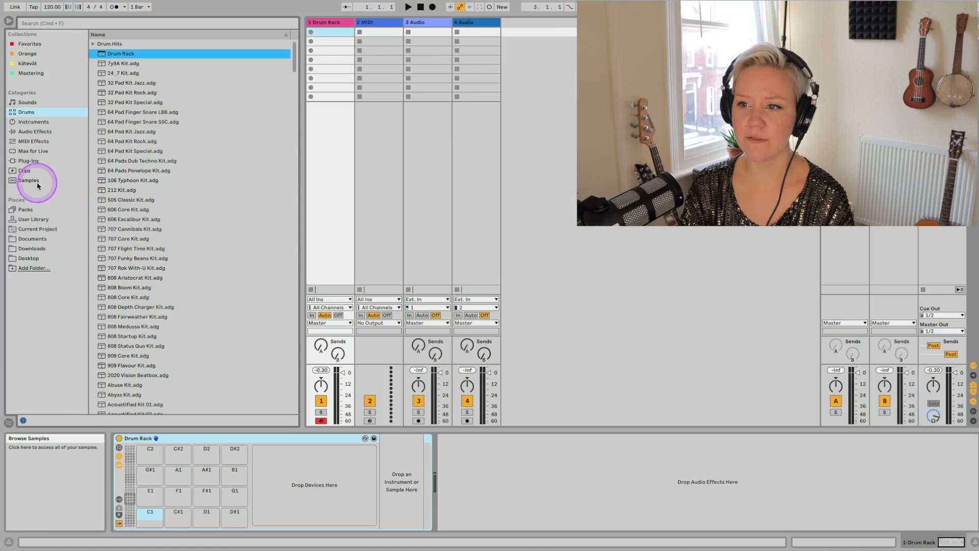
Place the 00DB_Kick_2.aif sample on the Drum Rack's C1 pad and audition it.
{"action": "left_click", "coordinate": [35, 183]}
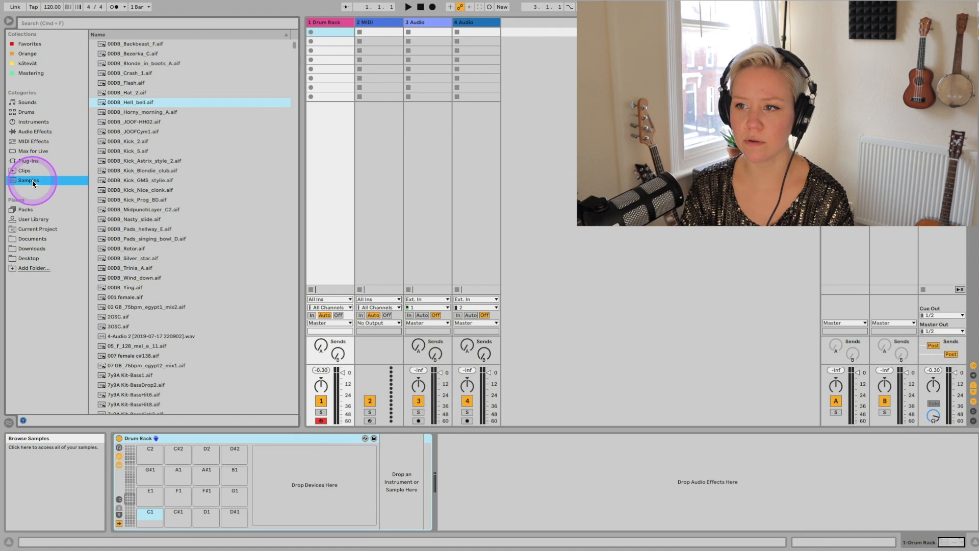
{"action": "left_click", "coordinate": [131, 143]}
{"action": "left_click_drag", "start_coordinate": [186, 276], "coordinate": [285, 498]}
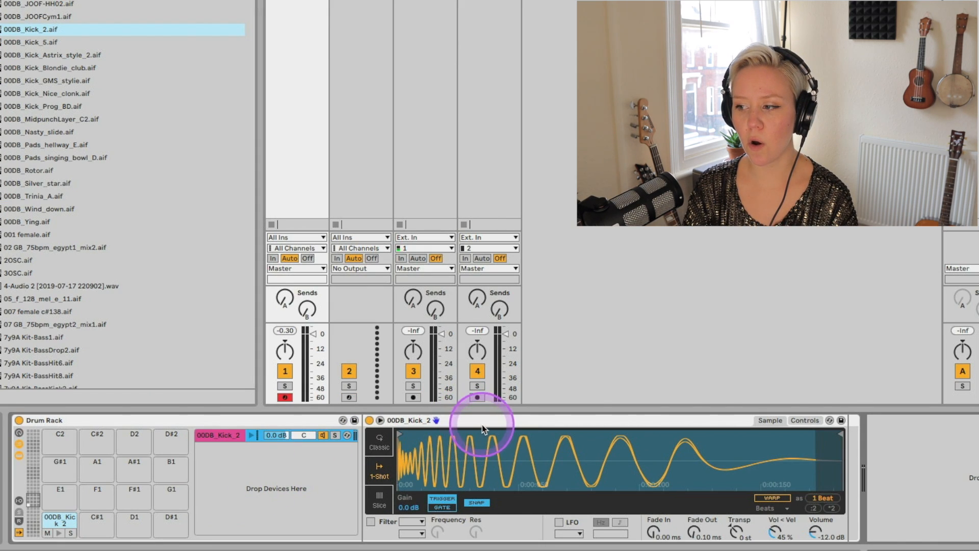
{"action": "left_click", "coordinate": [482, 425]}
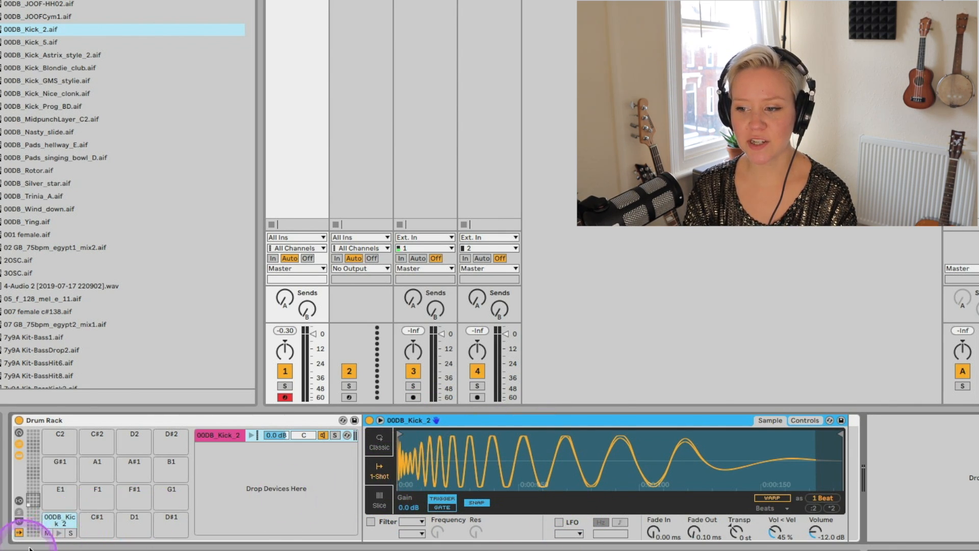
{"action": "left_click", "coordinate": [58, 534]}
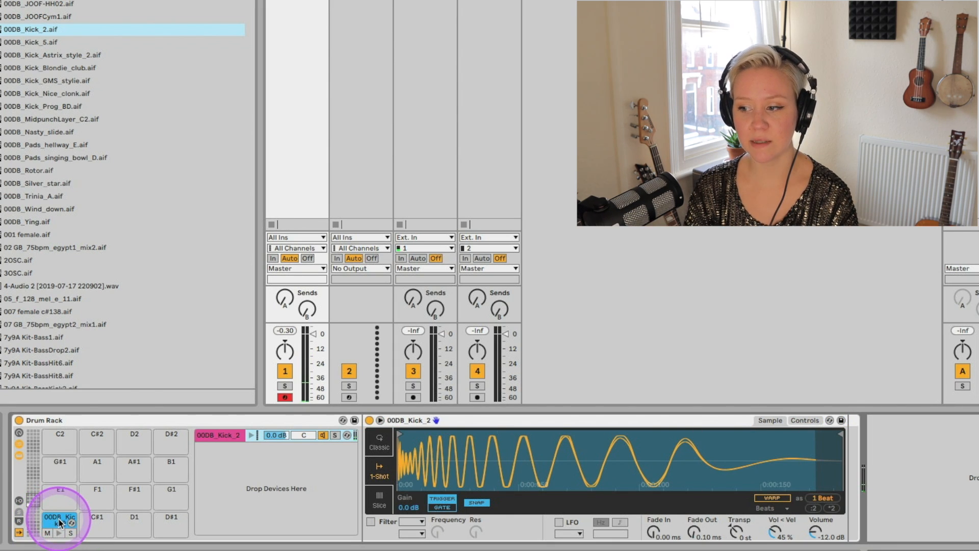
Create a second chain on the C1 pad containing the Wavetable instrument and audition the layered pad.
{"action": "right_click", "coordinate": [225, 456]}
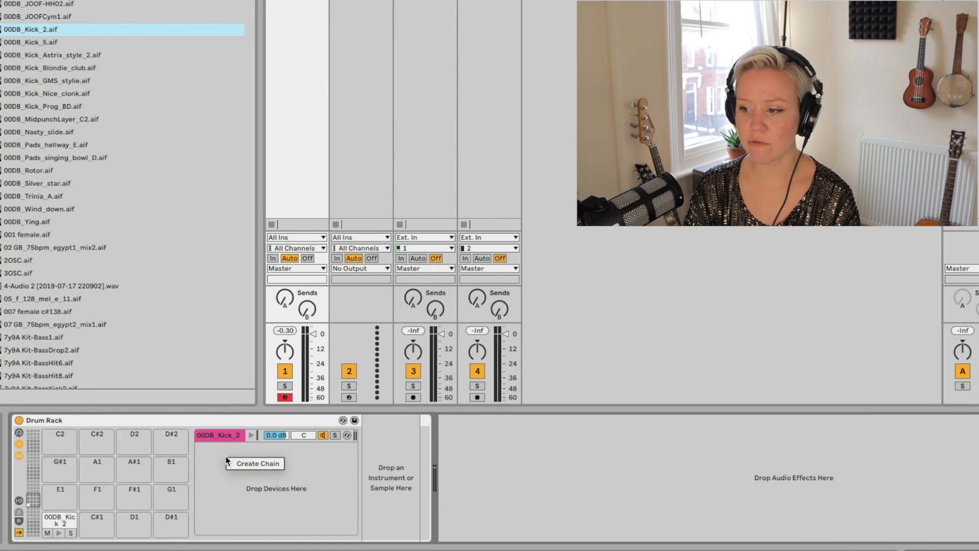
{"action": "left_click", "coordinate": [271, 465]}
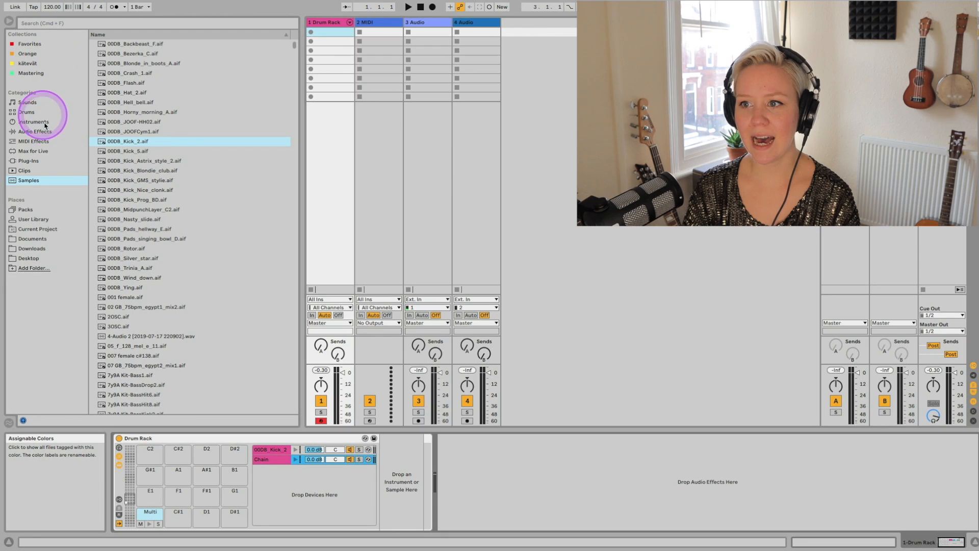
{"action": "left_click", "coordinate": [39, 123]}
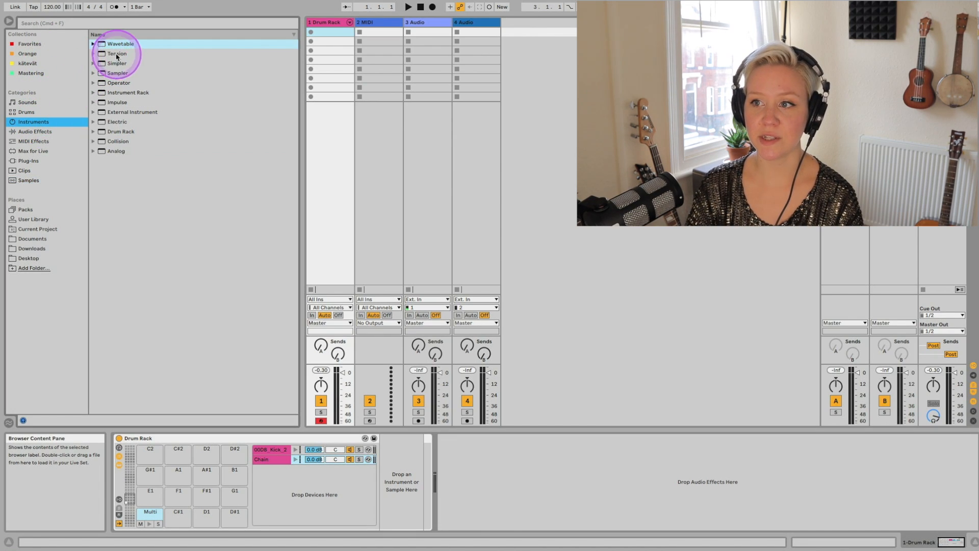
{"action": "left_click_drag", "start_coordinate": [104, 49], "coordinate": [394, 474]}
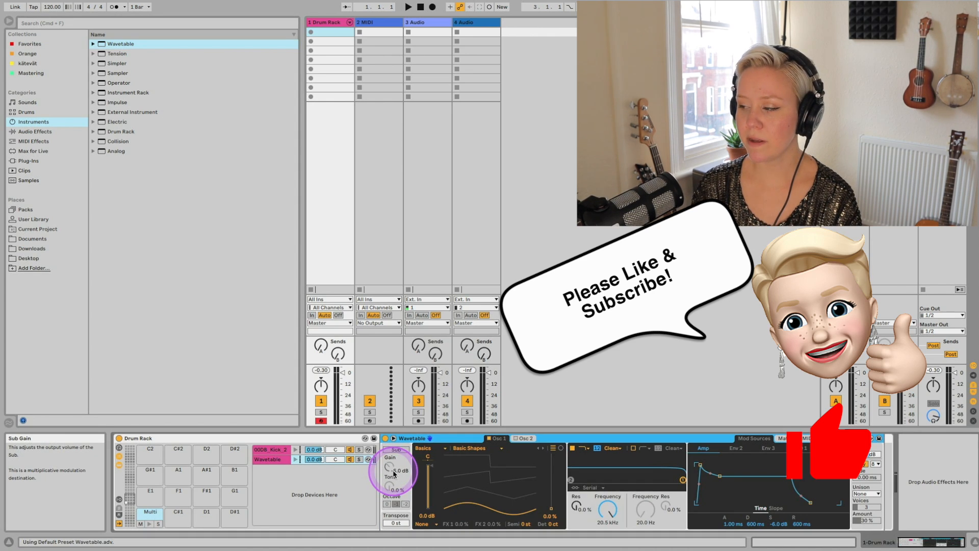
{"action": "left_click", "coordinate": [265, 461]}
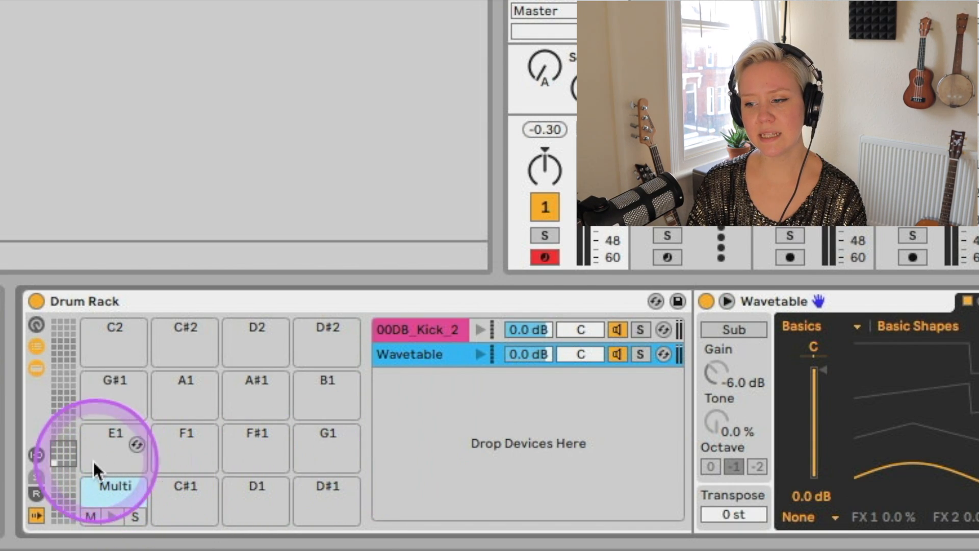
{"action": "left_click", "coordinate": [114, 518]}
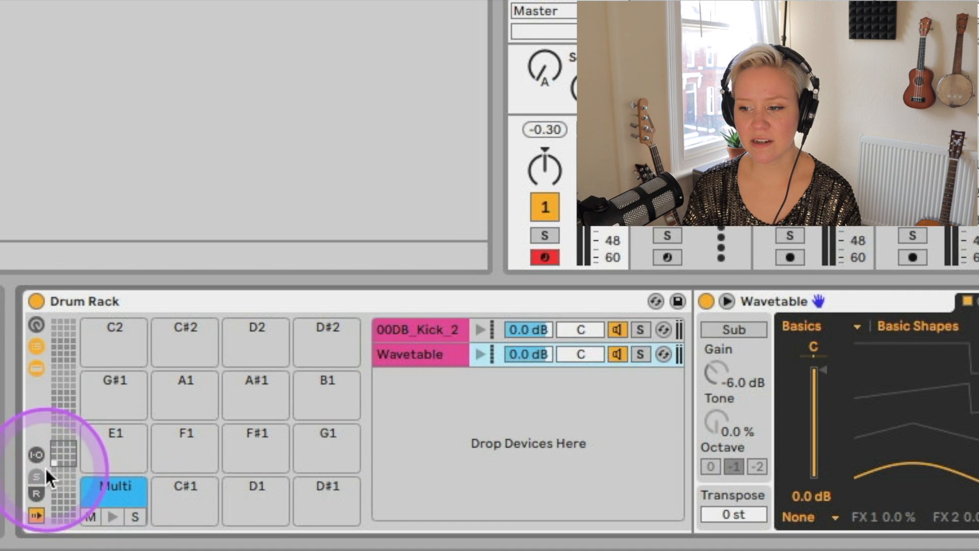
Show the chains' input/output settings and set the Wavetable chain's receive note to C#1.
{"action": "left_click", "coordinate": [36, 456]}
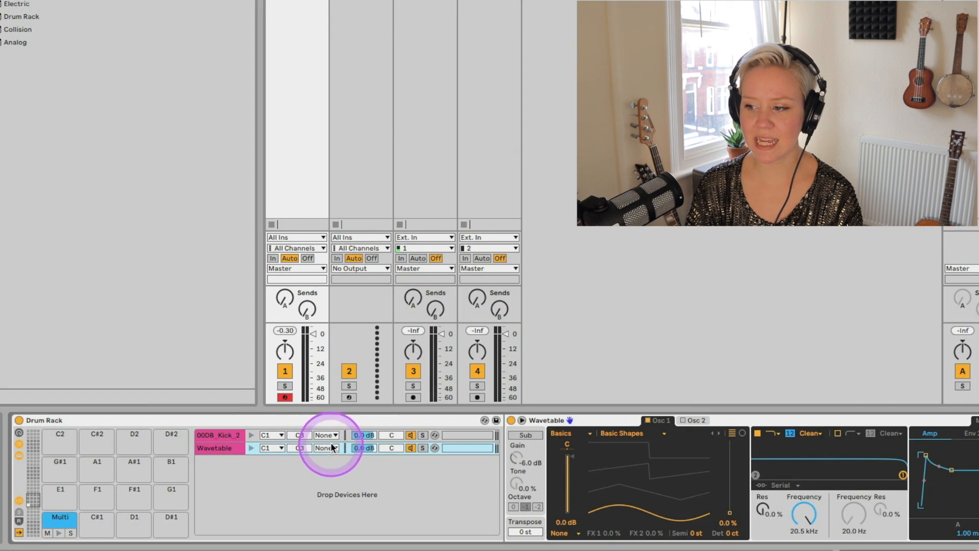
{"action": "left_click", "coordinate": [277, 449]}
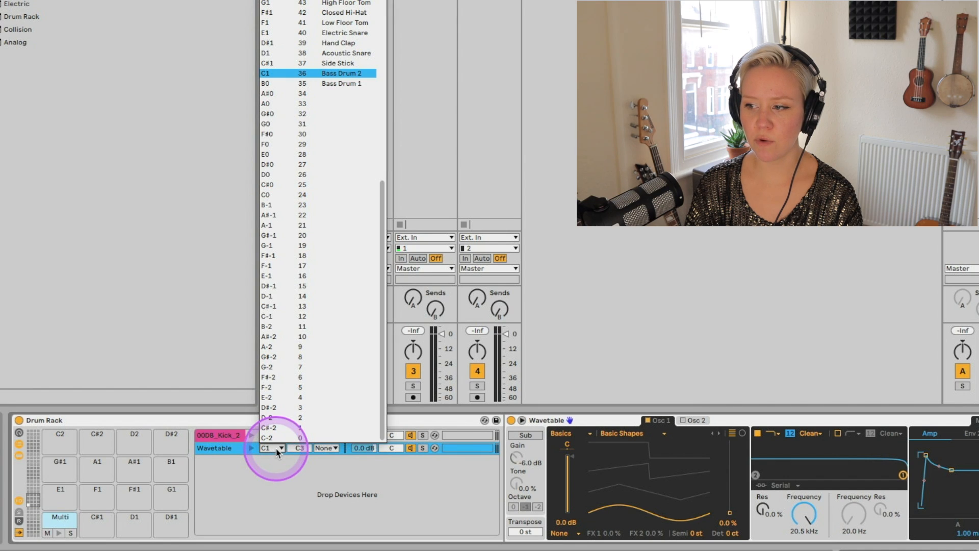
{"action": "left_click", "coordinate": [327, 62]}
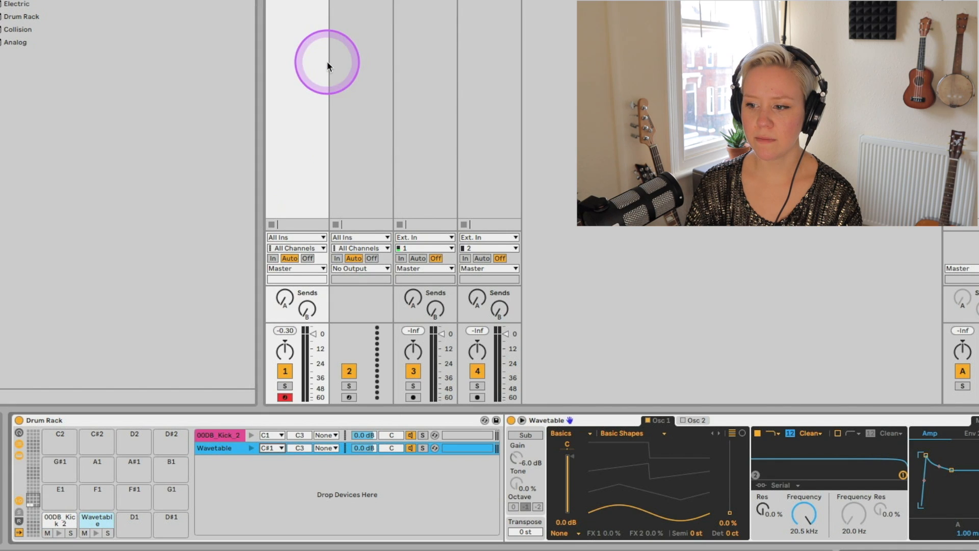
Audition the Wavetable and 00DB_Kick_2 pads separately and view the device in each chain.
{"action": "left_click", "coordinate": [96, 533]}
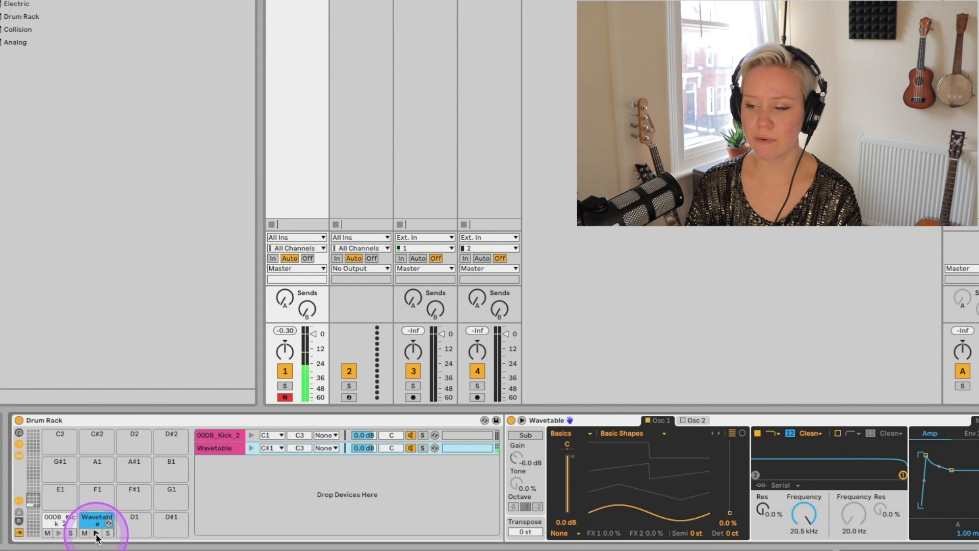
{"action": "left_click", "coordinate": [96, 534]}
{"action": "left_click", "coordinate": [96, 534]}
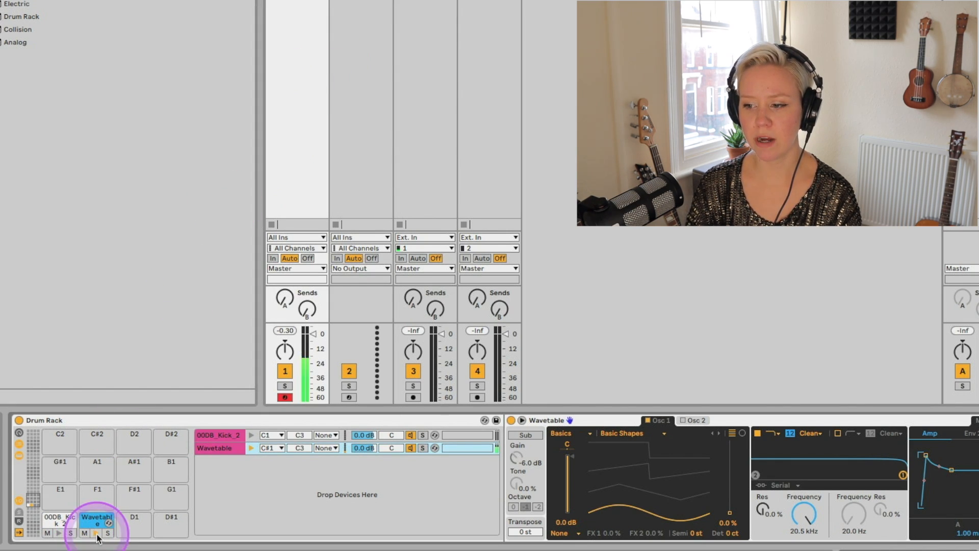
{"action": "left_click", "coordinate": [61, 533]}
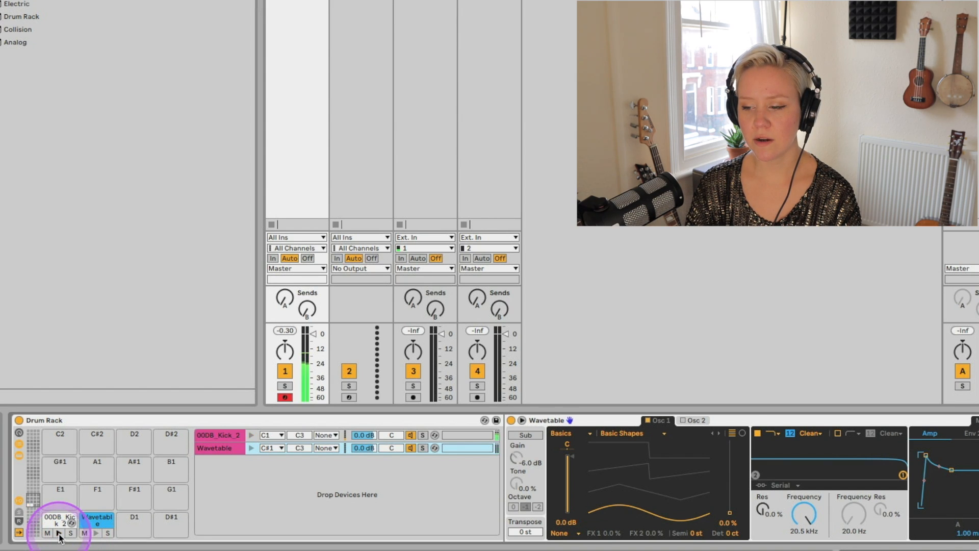
{"action": "left_click", "coordinate": [59, 531]}
{"action": "left_click", "coordinate": [220, 438]}
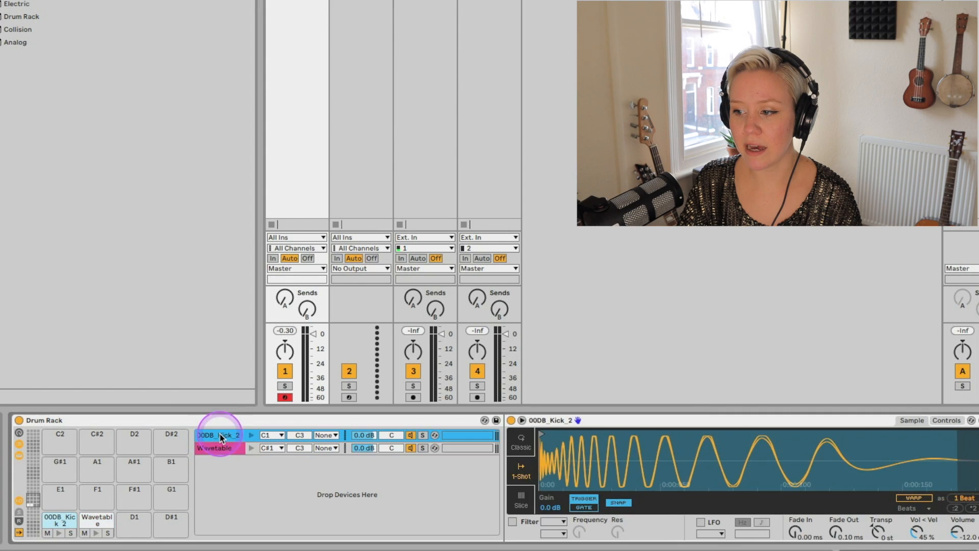
{"action": "left_click", "coordinate": [220, 449]}
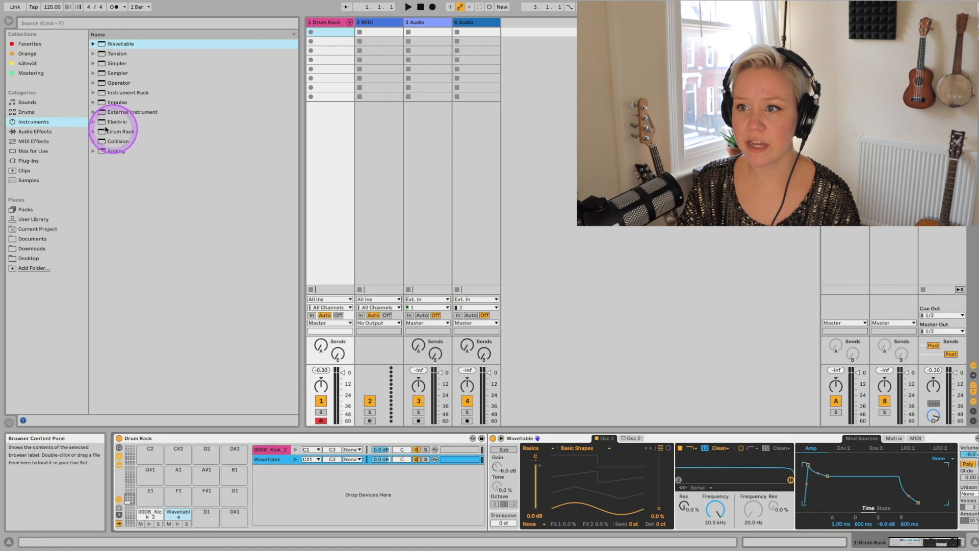
Add the Chorus audio effect after the Wavetable instrument in the Wavetable chain and audition the C#1 pad.
{"action": "left_click", "coordinate": [35, 132]}
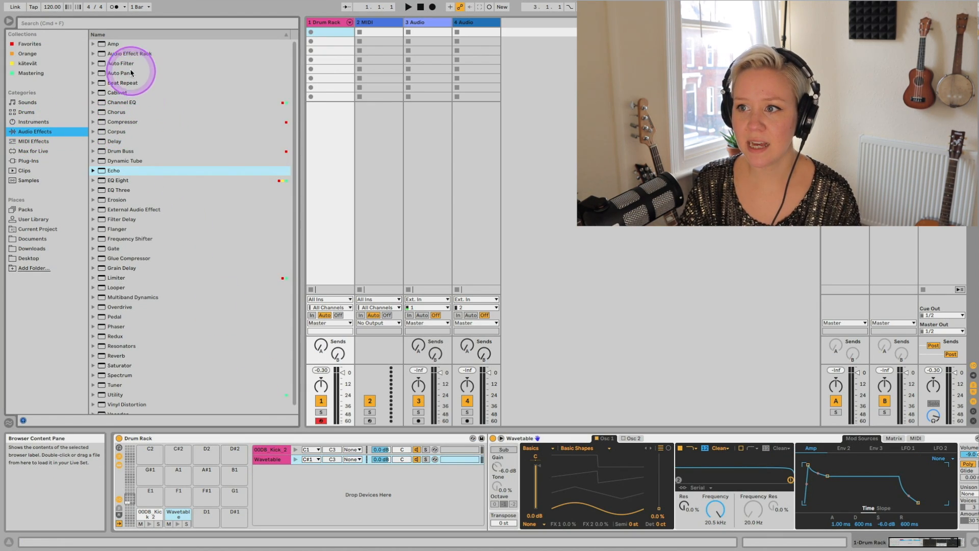
{"action": "left_click", "coordinate": [115, 115]}
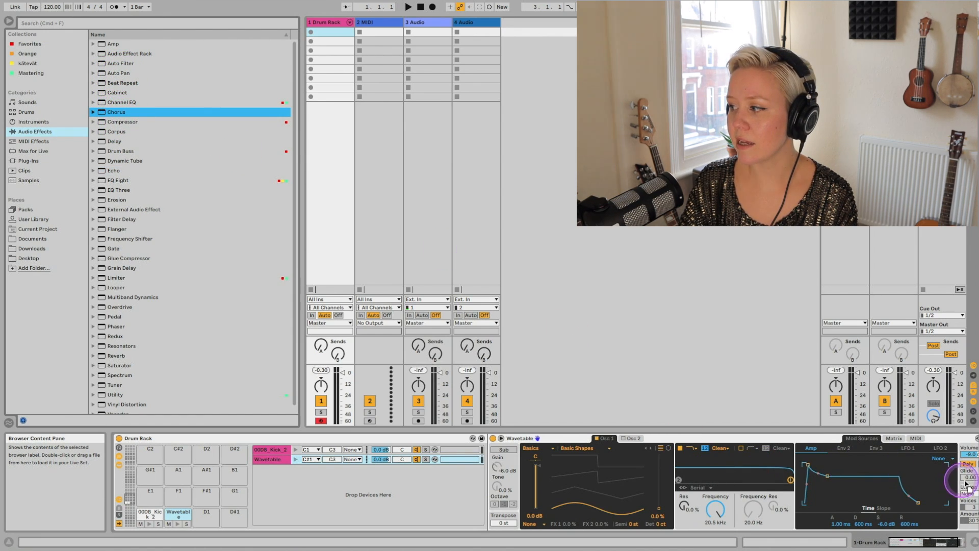
{"action": "scroll", "coordinate": [959, 470], "scroll_direction": "right", "scroll_amount": 3}
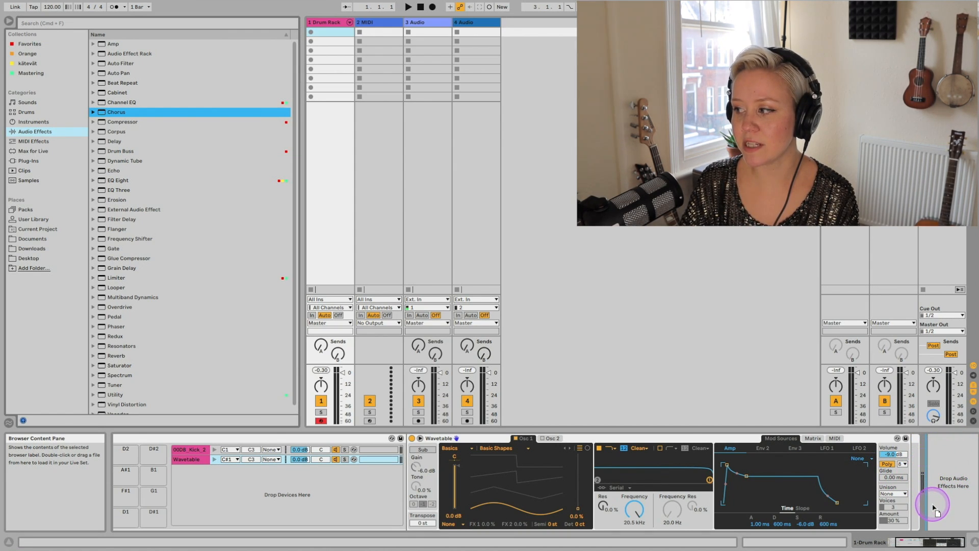
{"action": "left_click_drag", "start_coordinate": [933, 507], "coordinate": [913, 490]}
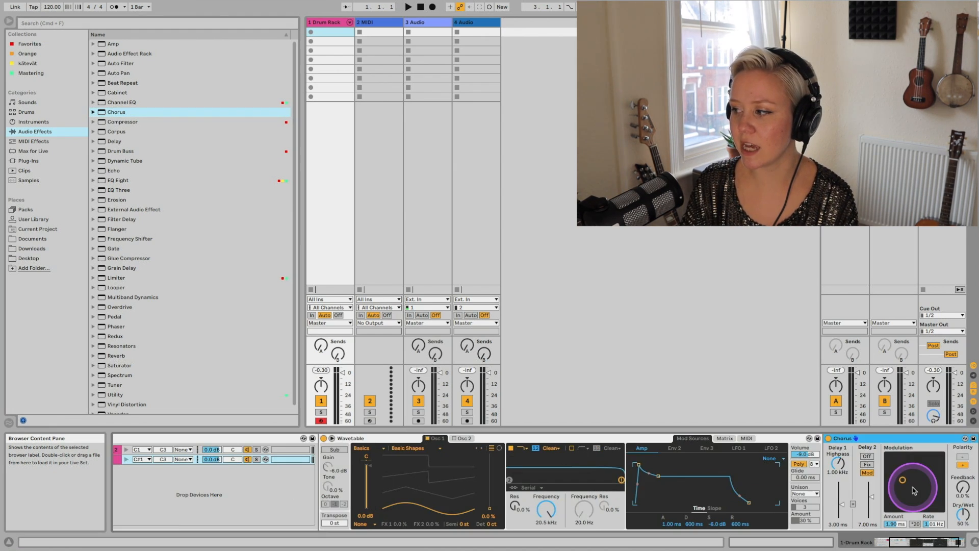
{"action": "scroll", "coordinate": [808, 482], "scroll_direction": "left", "scroll_amount": 5}
{"action": "left_click", "coordinate": [182, 526]}
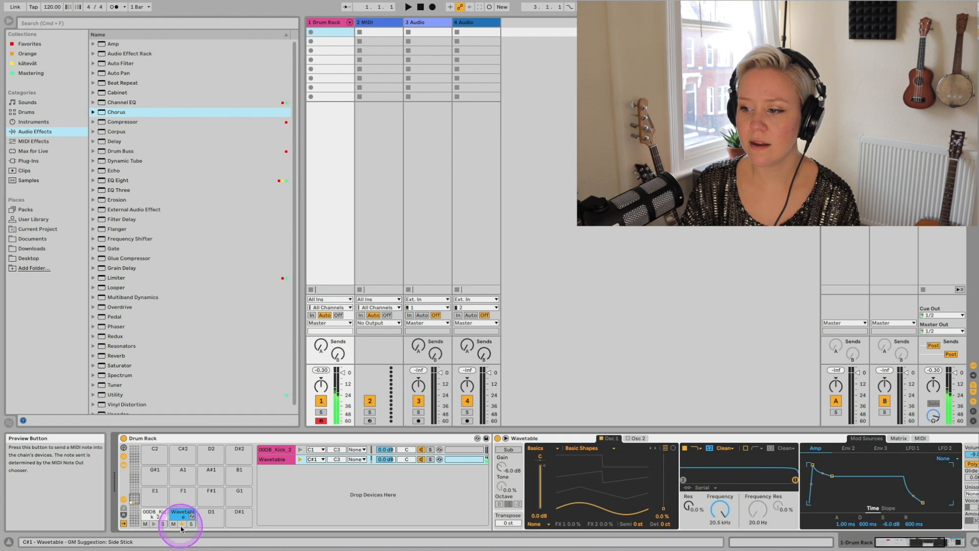
Select the Wavetable chain and examine its Wavetable and Chorus devices.
{"action": "left_click", "coordinate": [276, 459]}
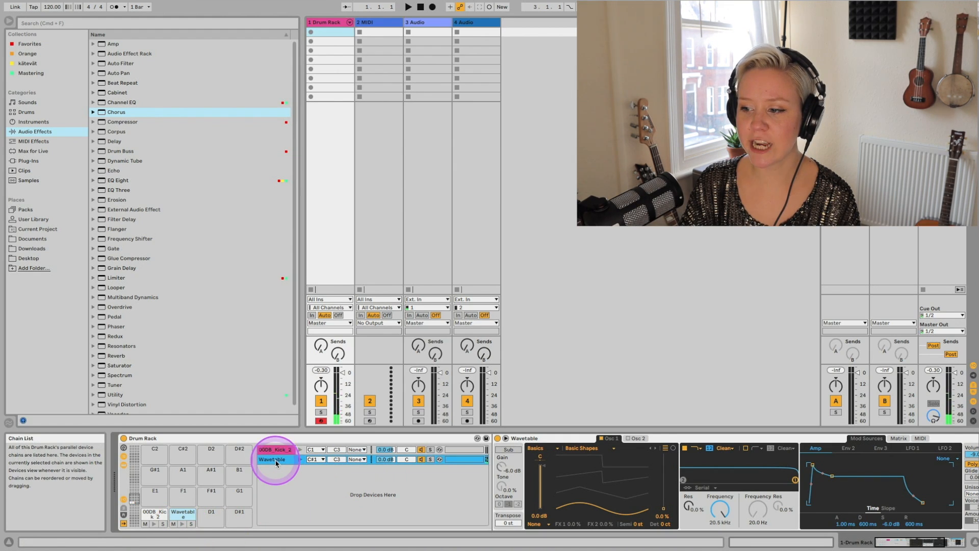
{"action": "left_click", "coordinate": [557, 439]}
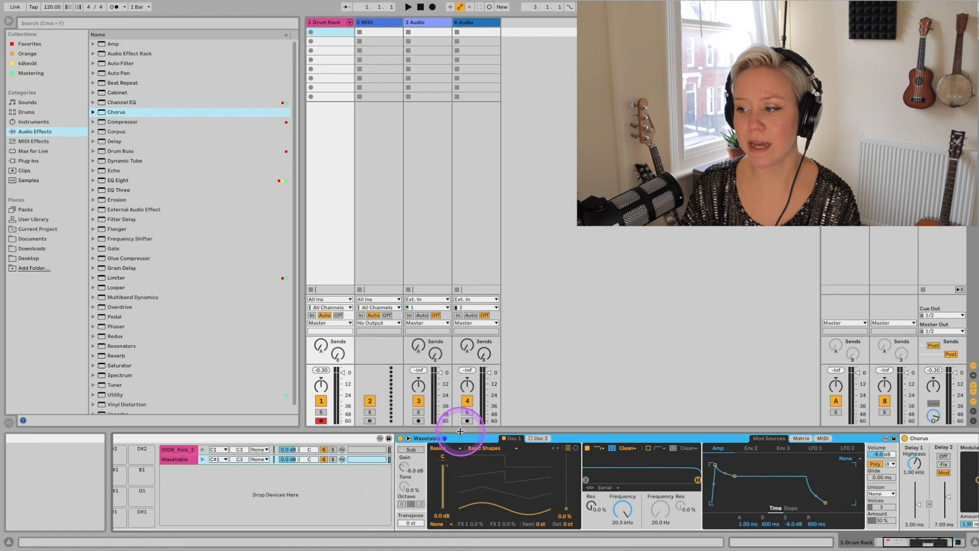
{"action": "scroll", "coordinate": [457, 444], "scroll_direction": "right", "scroll_amount": 5}
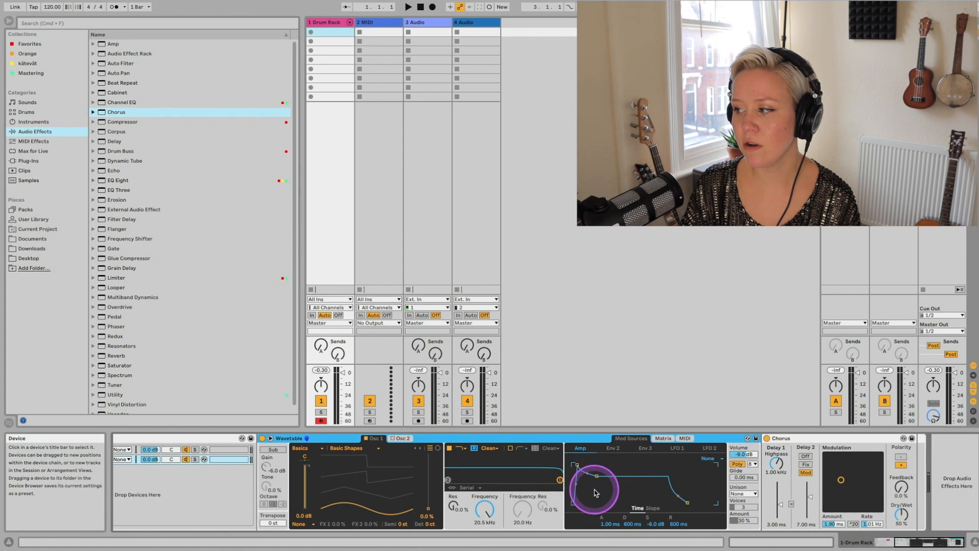
{"action": "left_click", "coordinate": [826, 439]}
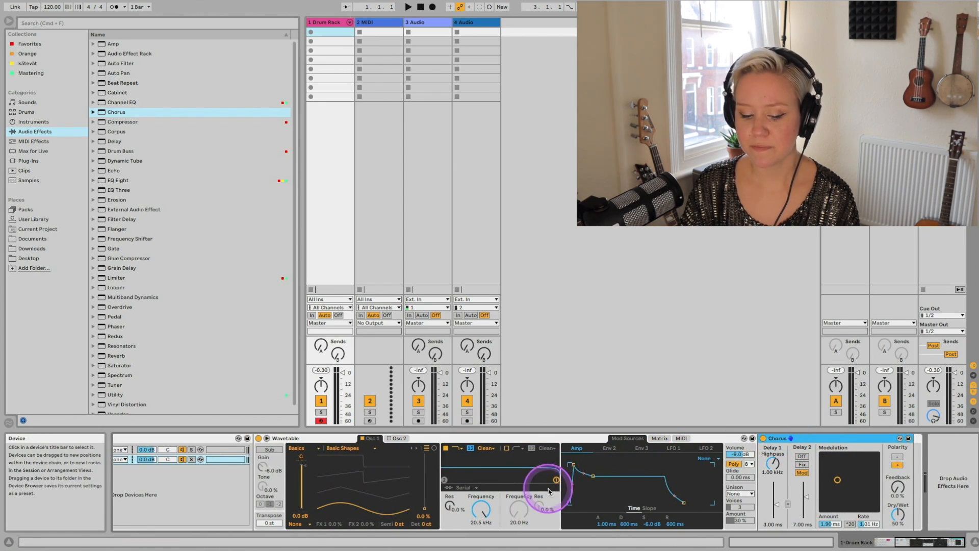
{"action": "scroll", "coordinate": [553, 487], "scroll_direction": "left", "scroll_amount": 5}
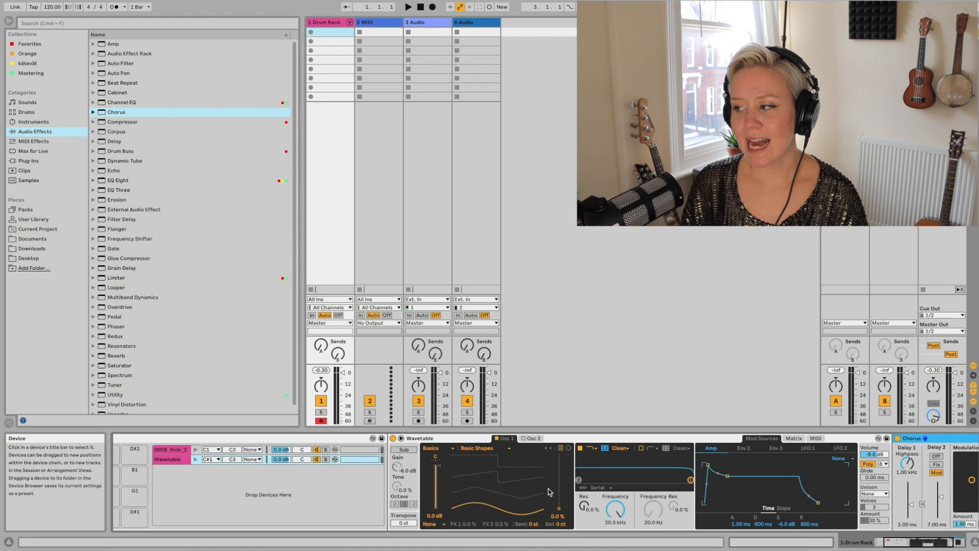
{"action": "left_click", "coordinate": [544, 492]}
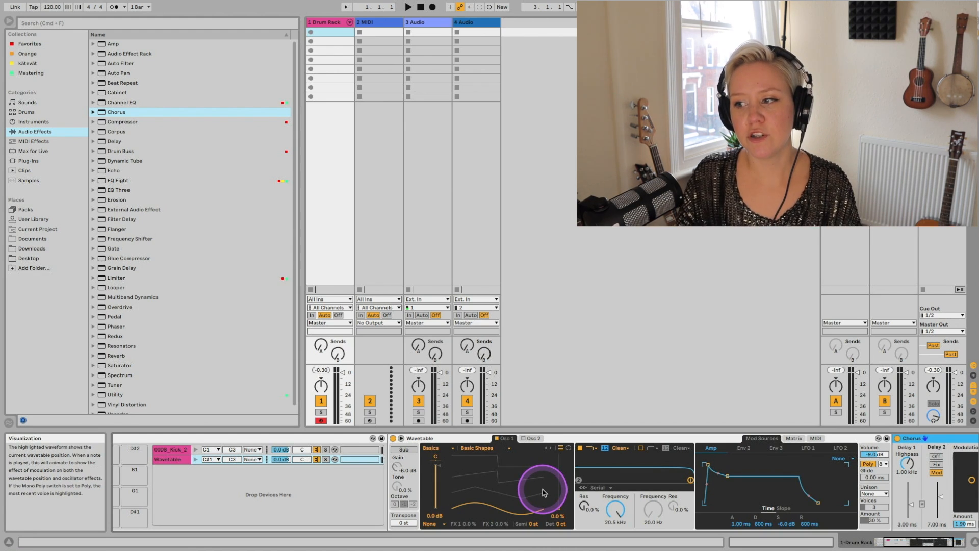
{"action": "left_click", "coordinate": [396, 23]}
{"action": "left_click", "coordinate": [443, 24]}
{"action": "left_click", "coordinate": [465, 24]}
{"action": "left_click", "coordinate": [337, 24]}
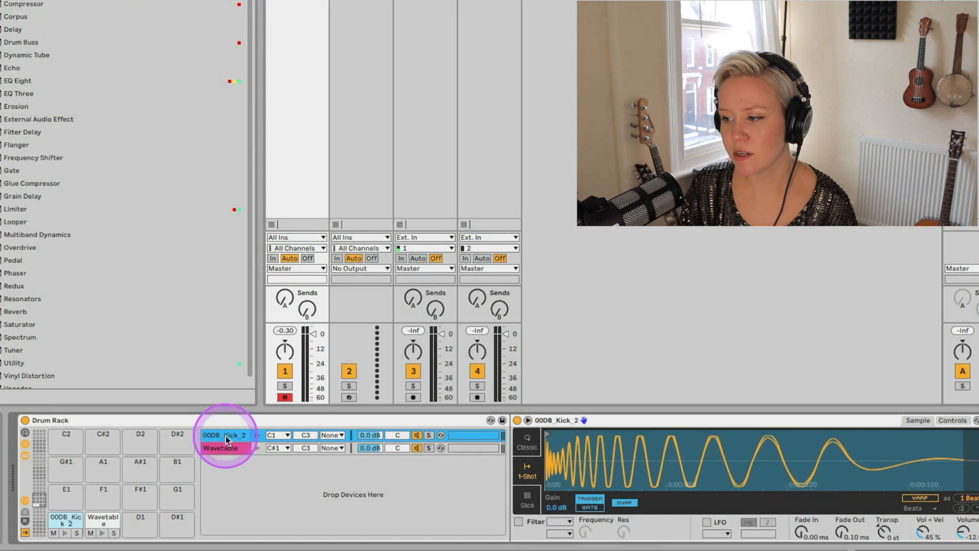
Rename the 00DB_Kick_2 chain as "kick chain".
{"action": "left_click", "coordinate": [223, 447]}
{"action": "left_click", "coordinate": [225, 436]}
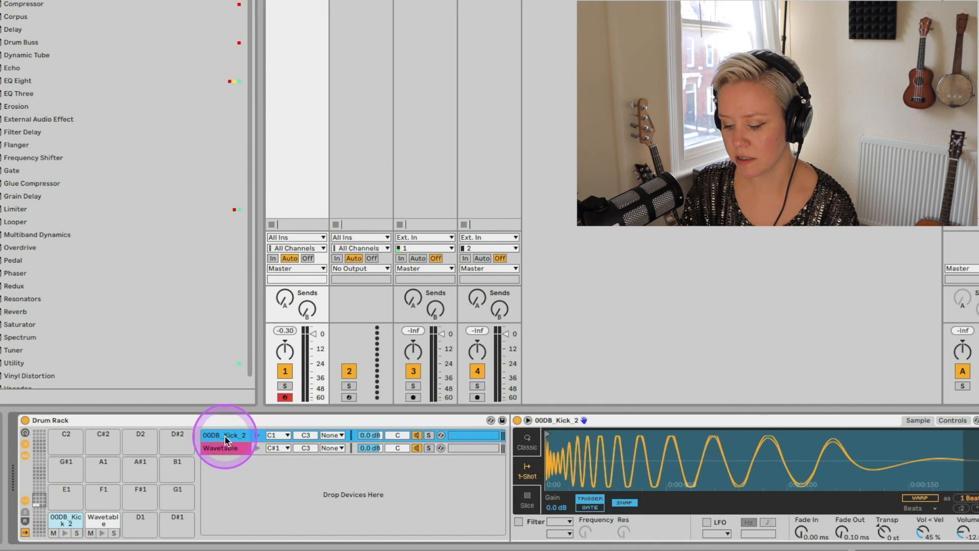
{"action": "right_click", "coordinate": [225, 436]}
{"action": "left_click", "coordinate": [265, 312]}
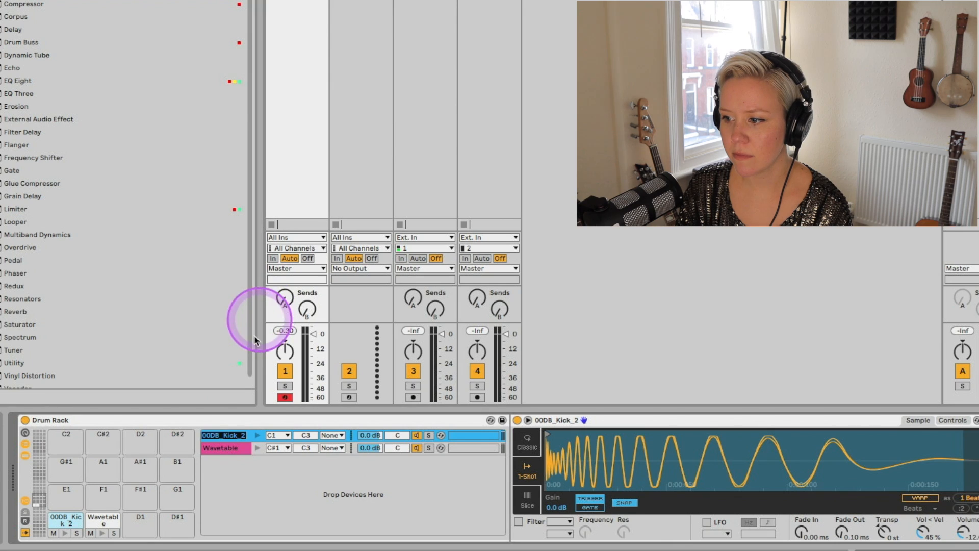
{"action": "type", "text": "kick c"}
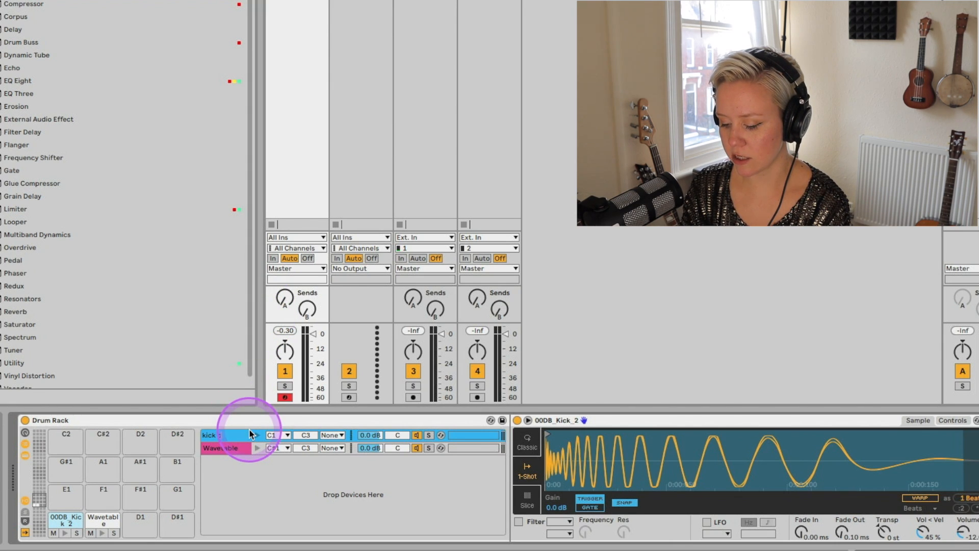
{"action": "type", "text": "hain"}
Color the kick chain yellow in the chain list.
{"action": "left_click", "coordinate": [227, 435]}
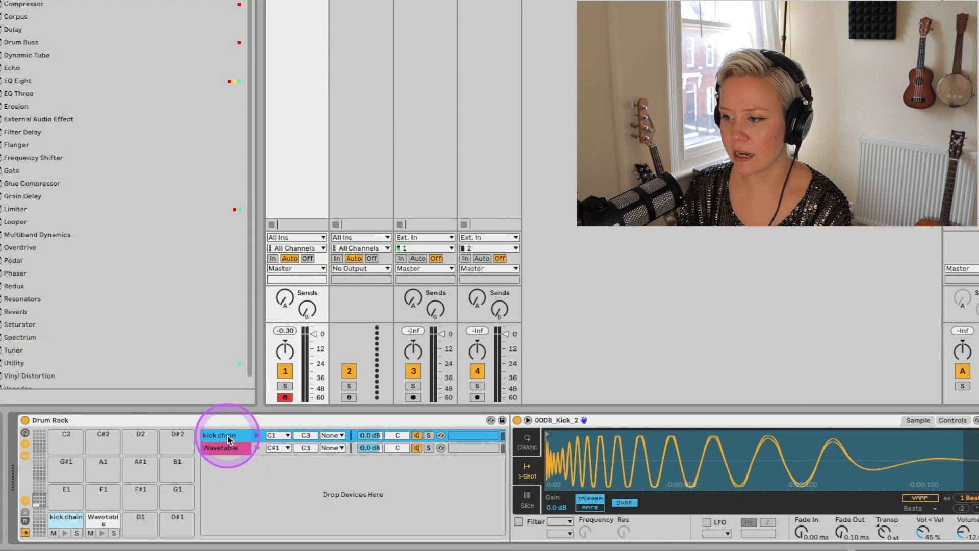
{"action": "right_click", "coordinate": [228, 437]}
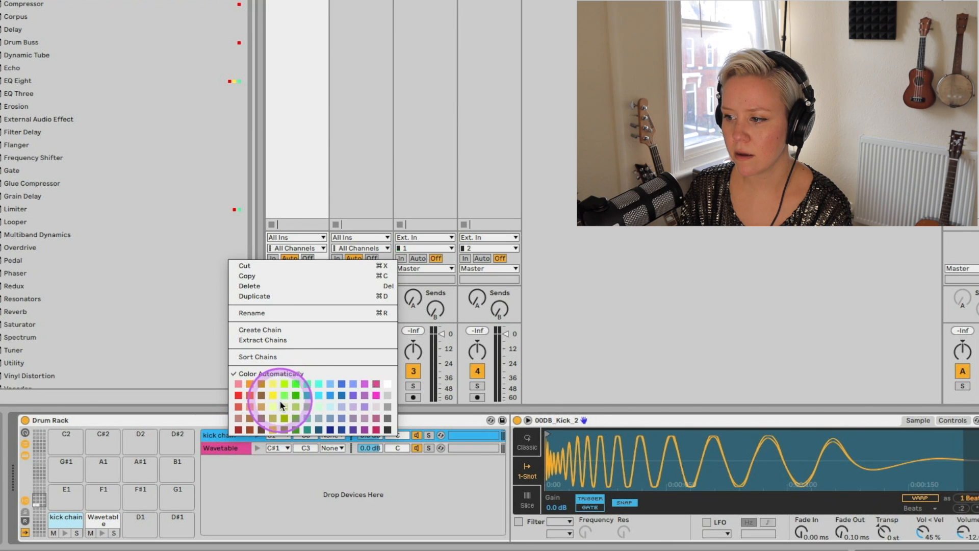
{"action": "left_click", "coordinate": [280, 400]}
{"action": "left_click", "coordinate": [248, 508]}
{"action": "left_click", "coordinate": [228, 448]}
{"action": "left_click", "coordinate": [228, 436]}
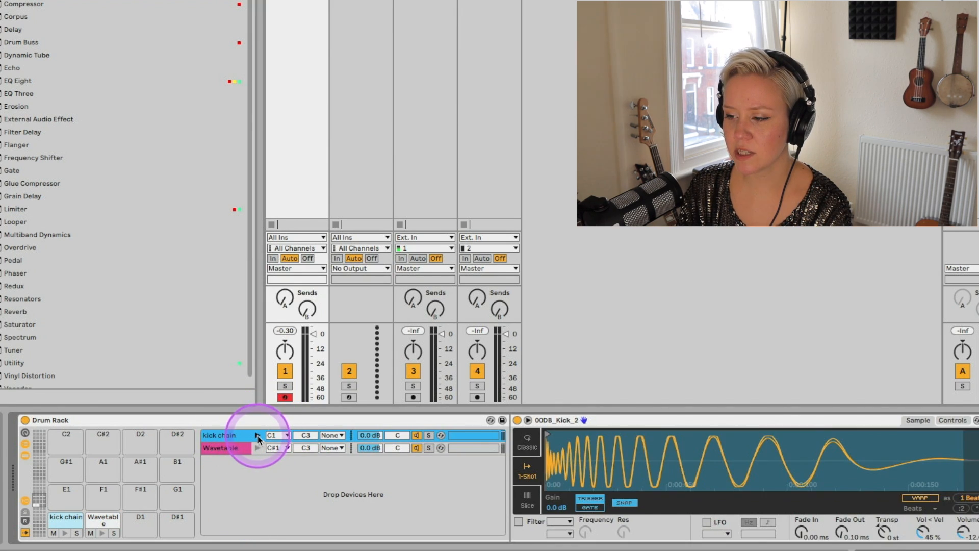
Audition the kick chain from the chain list and its pad, and view its available receive notes.
{"action": "left_click", "coordinate": [256, 435]}
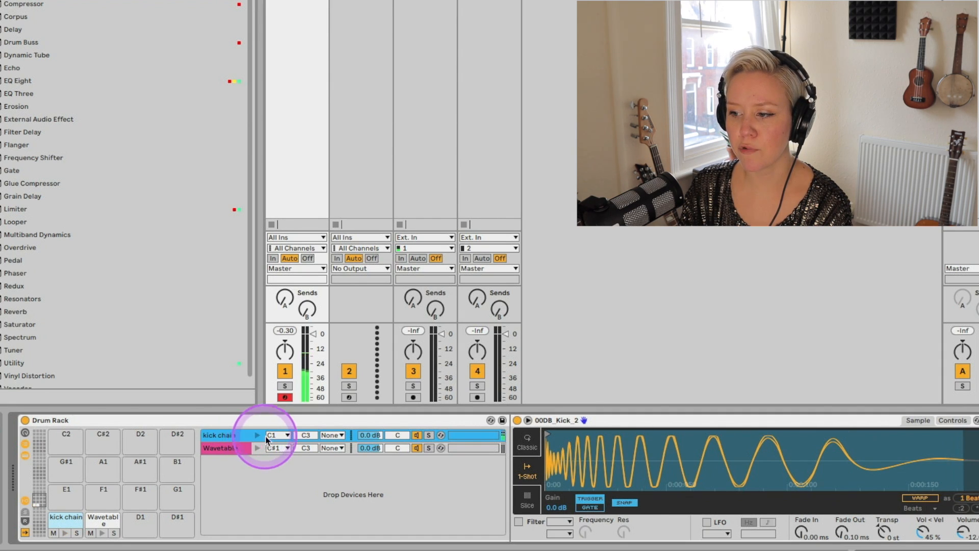
{"action": "left_click", "coordinate": [64, 533]}
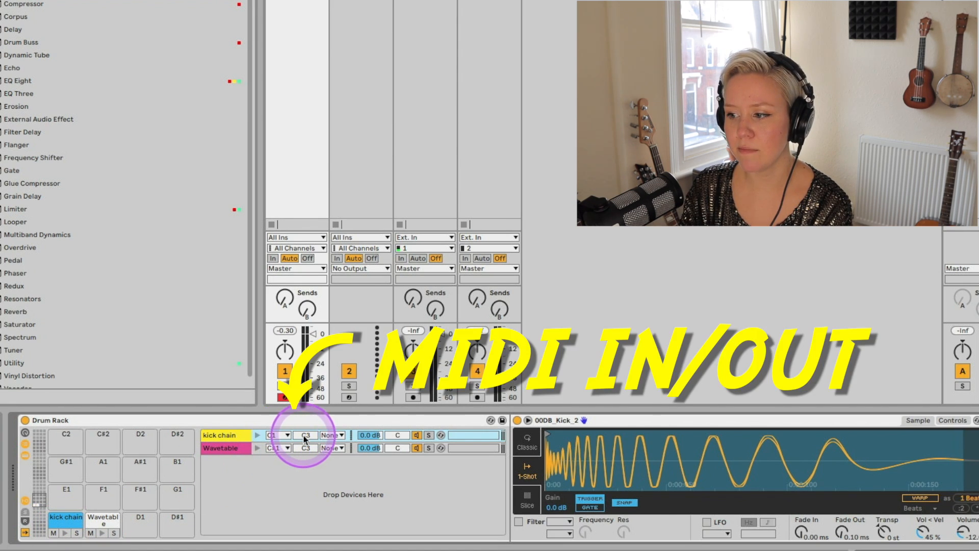
{"action": "left_click", "coordinate": [277, 435]}
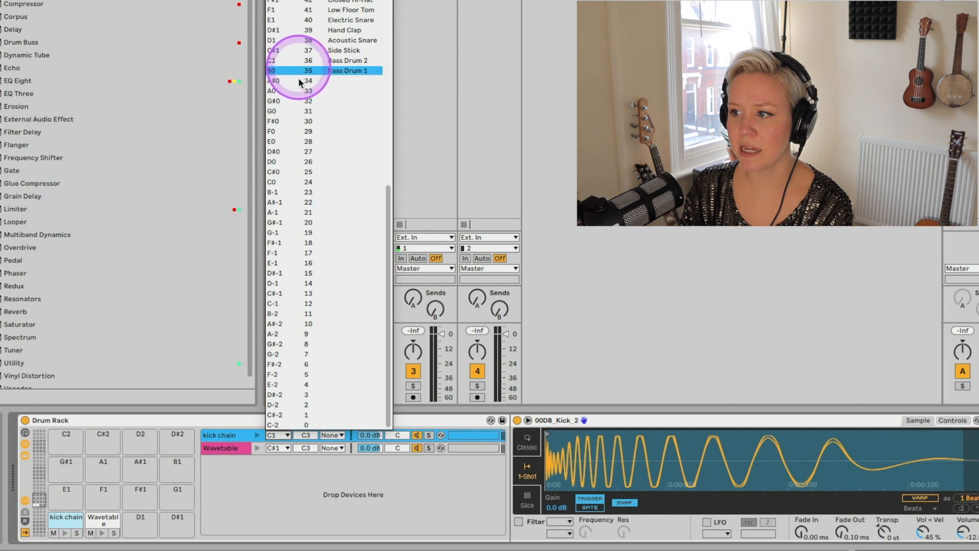
{"action": "left_click", "coordinate": [330, 440]}
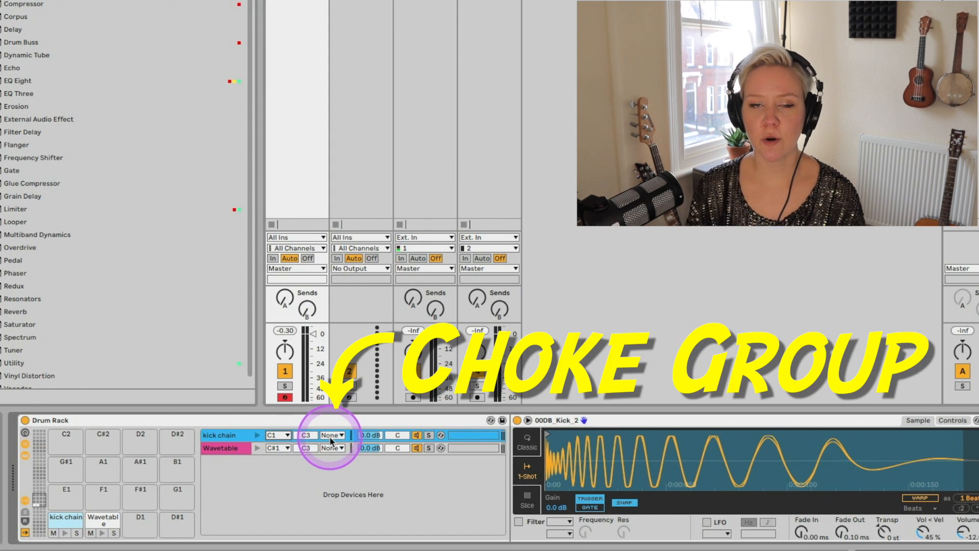
Assign both the kick chain and the Wavetable chain to choke group 1.
{"action": "left_click", "coordinate": [331, 436]}
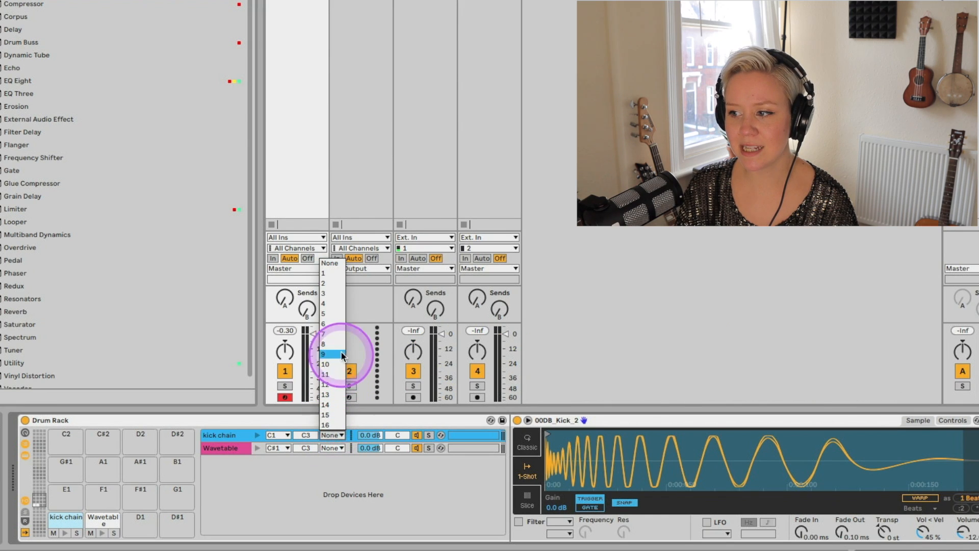
{"action": "left_click", "coordinate": [335, 277]}
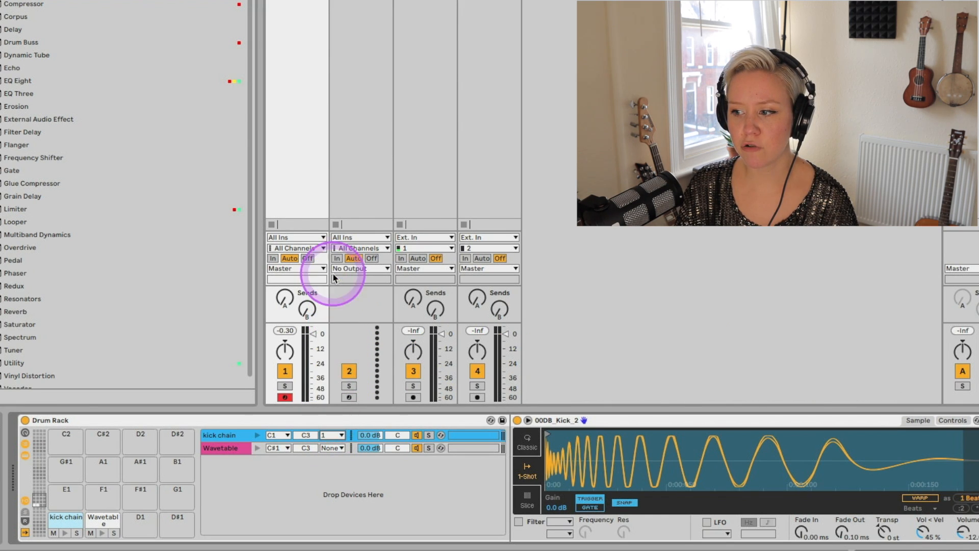
{"action": "left_click", "coordinate": [333, 448]}
{"action": "left_click", "coordinate": [337, 288]}
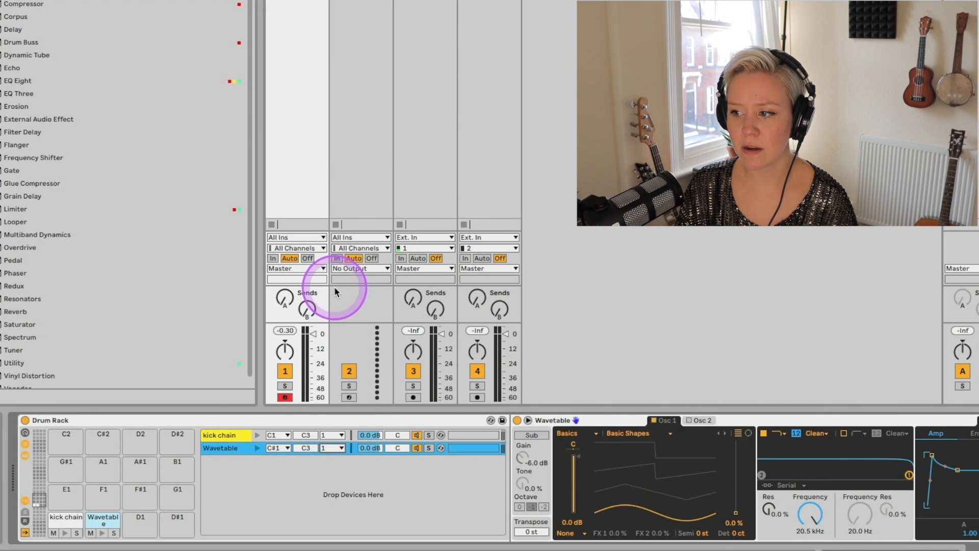
Switch between the two chains and audition their pads in turn to hear the choke group's effect.
{"action": "left_click", "coordinate": [232, 436]}
{"action": "left_click", "coordinate": [233, 448]}
{"action": "left_click", "coordinate": [233, 437]}
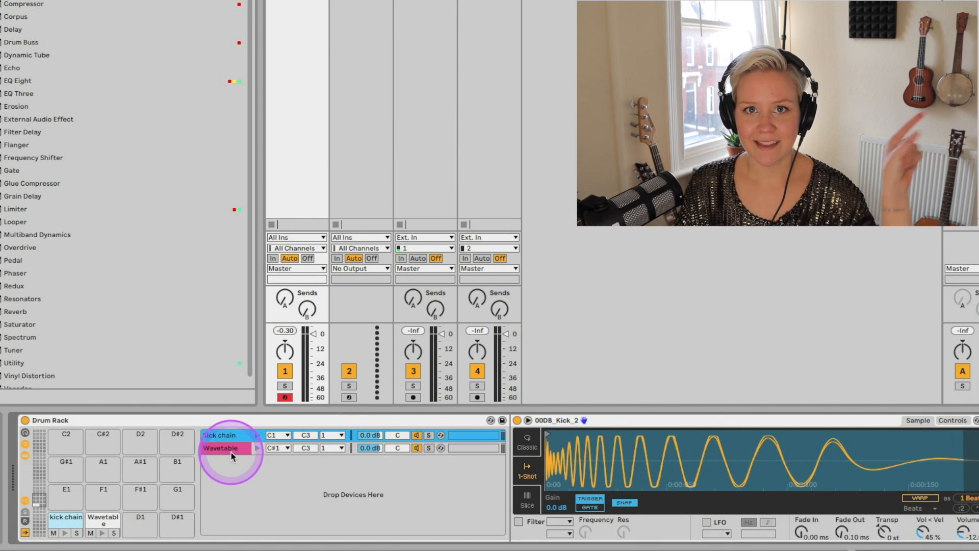
{"action": "left_click", "coordinate": [231, 452]}
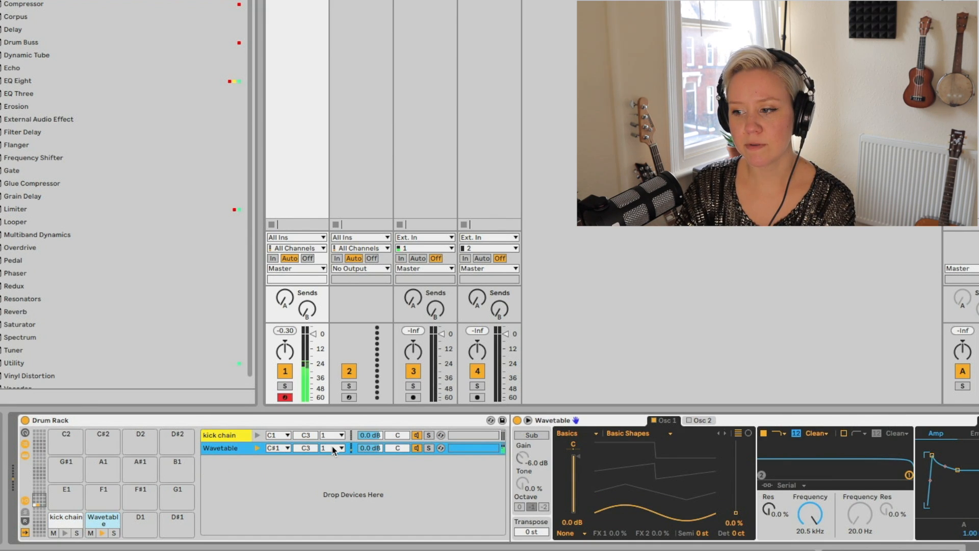
{"action": "key", "text": "a"}
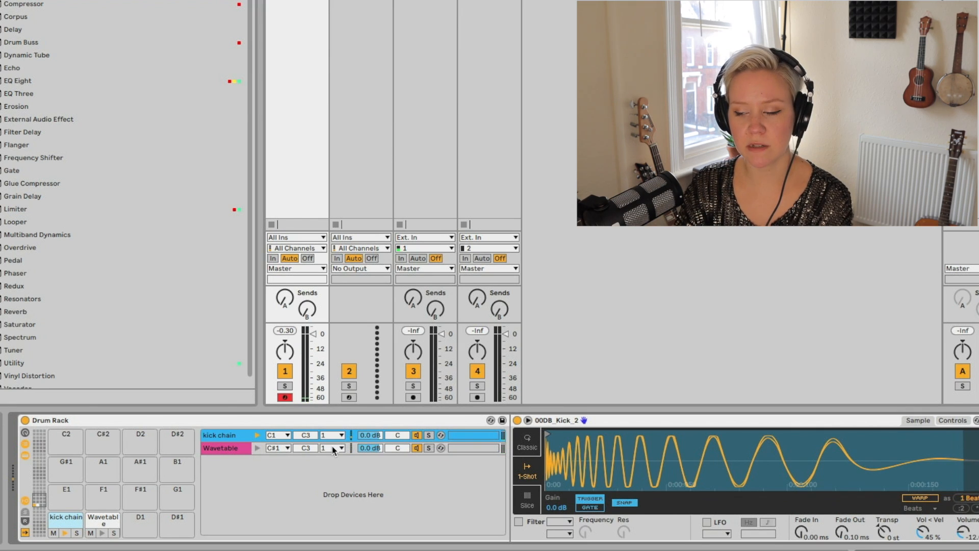
Audition both pads with the Wavetable chain's choke group set to None, and restore choke group 1.
{"action": "left_click", "coordinate": [334, 450]}
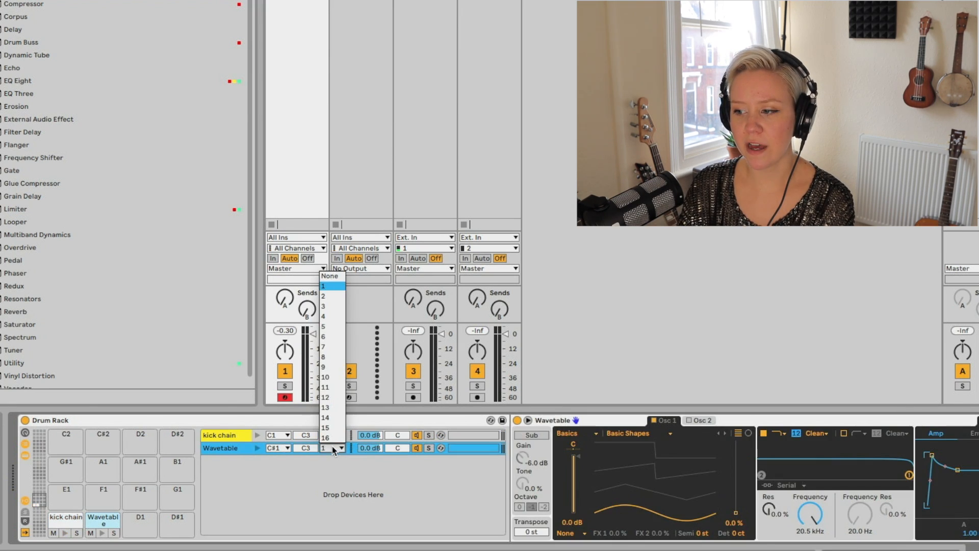
{"action": "left_click", "coordinate": [339, 271]}
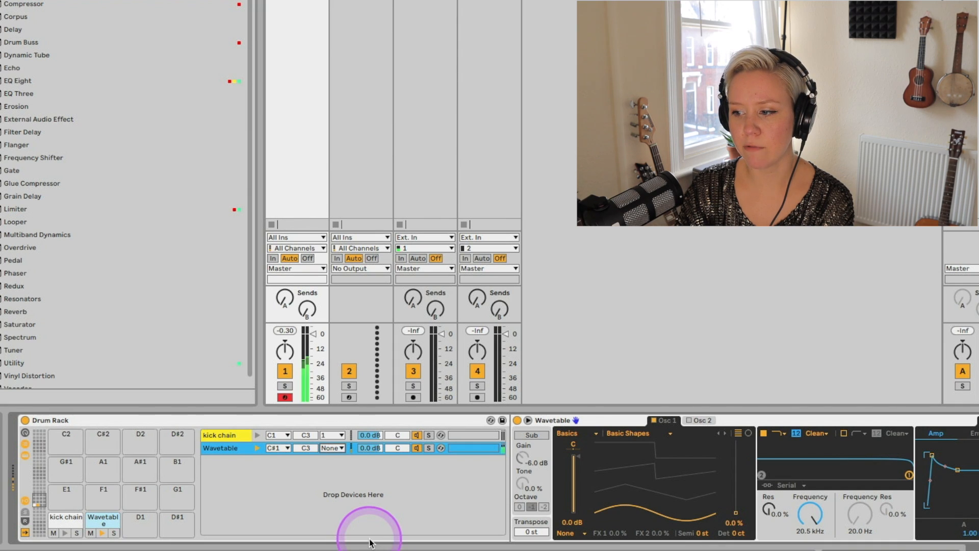
{"action": "key", "text": "a"}
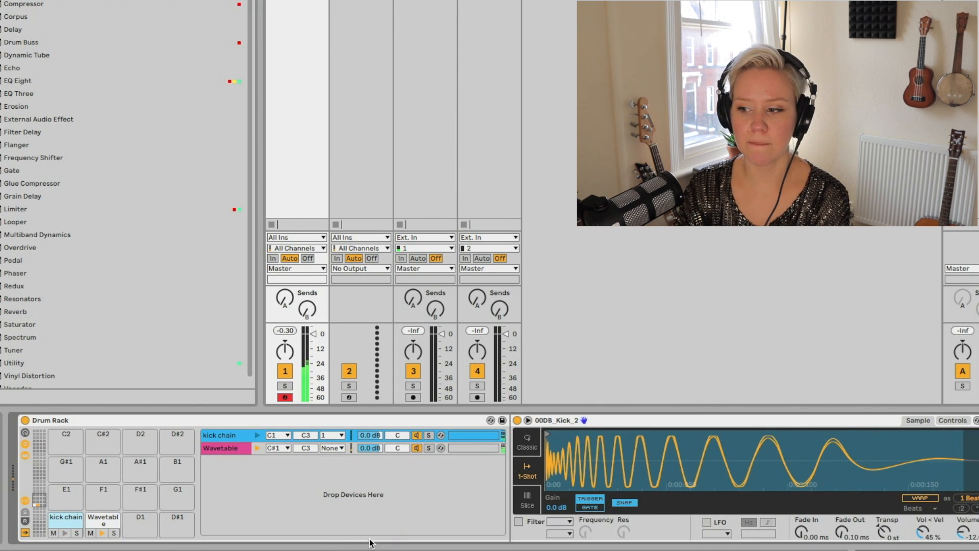
{"action": "left_click", "coordinate": [332, 447]}
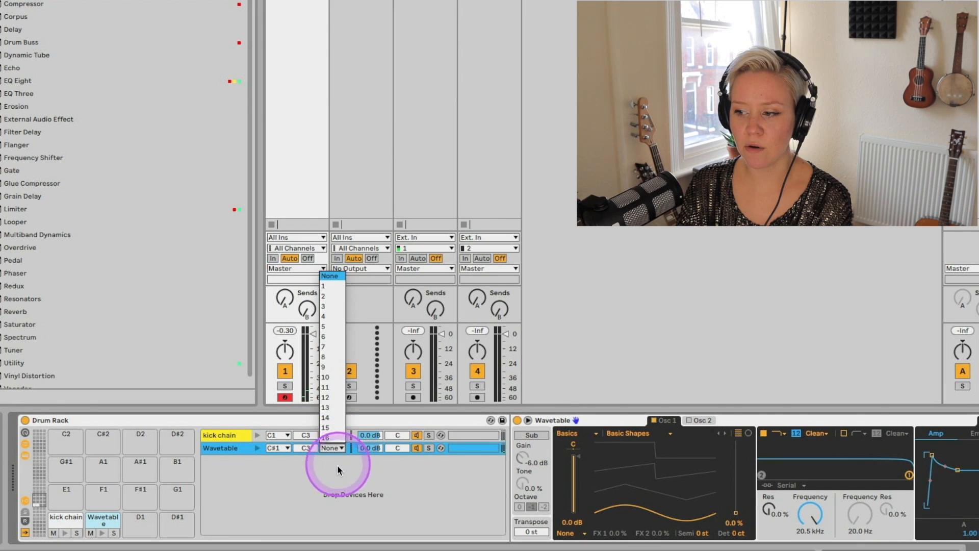
{"action": "left_click", "coordinate": [337, 467]}
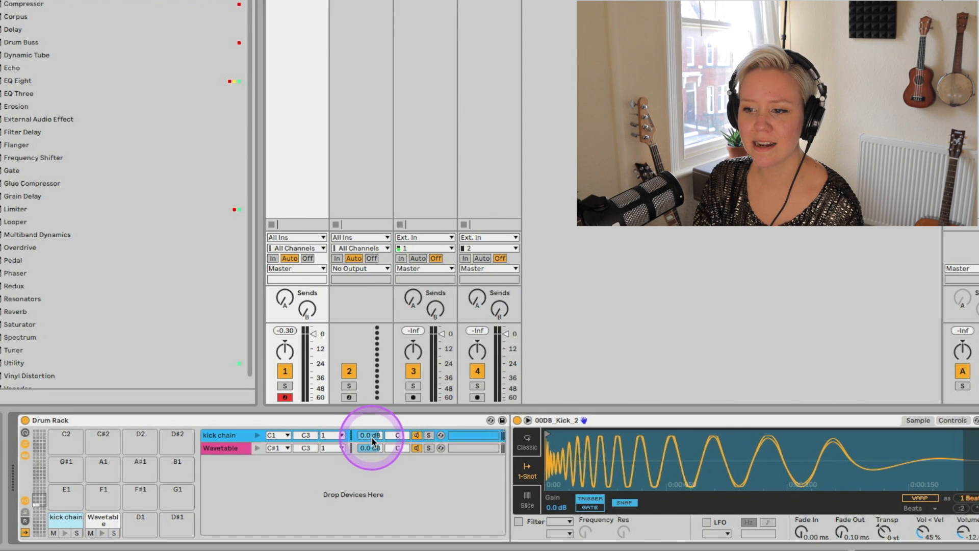
Examine both chains' volume, pan and activator controls, and toggle Hot-Swap mode on and off for the Wavetable chain.
{"action": "mouse_move", "coordinate": [371, 437]}
{"action": "left_mouse_down"}
{"action": "mouse_move", "coordinate": [371, 459]}
{"action": "mouse_move", "coordinate": [372, 428]}
{"action": "left_mouse_up"}
{"action": "left_click", "coordinate": [374, 447]}
{"action": "left_click", "coordinate": [399, 436]}
{"action": "left_click", "coordinate": [400, 447]}
{"action": "left_click", "coordinate": [417, 448]}
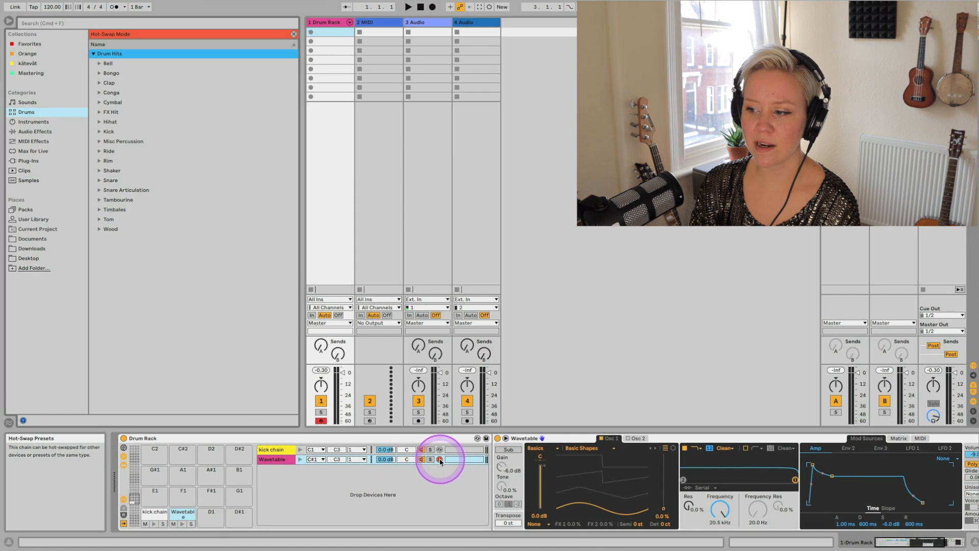
{"action": "left_click", "coordinate": [441, 449]}
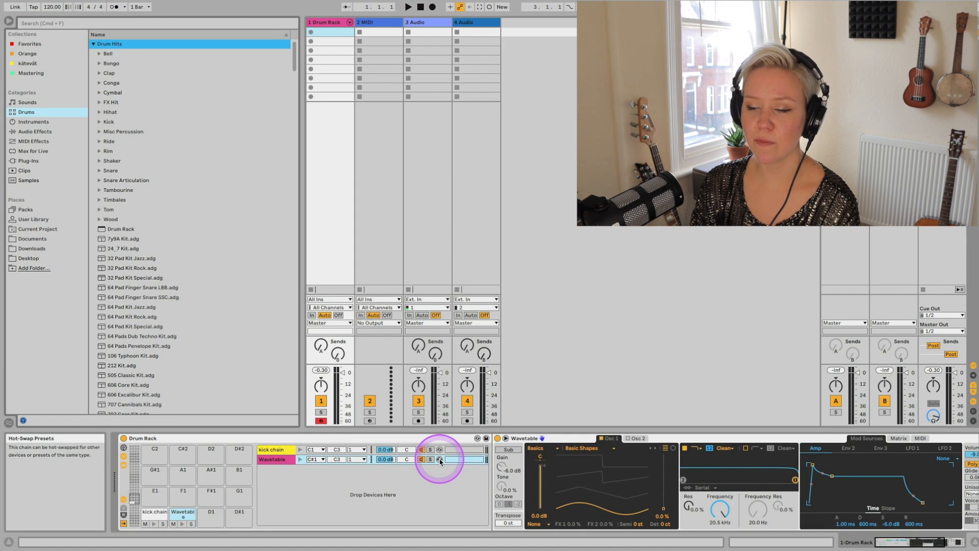
Hot-swap the Wavetable chain with the Misc Percussion sample 7y9A Kit-BluePerc4.aif after stepping through neighbouring samples, and leave Hot-Swap mode.
{"action": "left_click", "coordinate": [276, 459]}
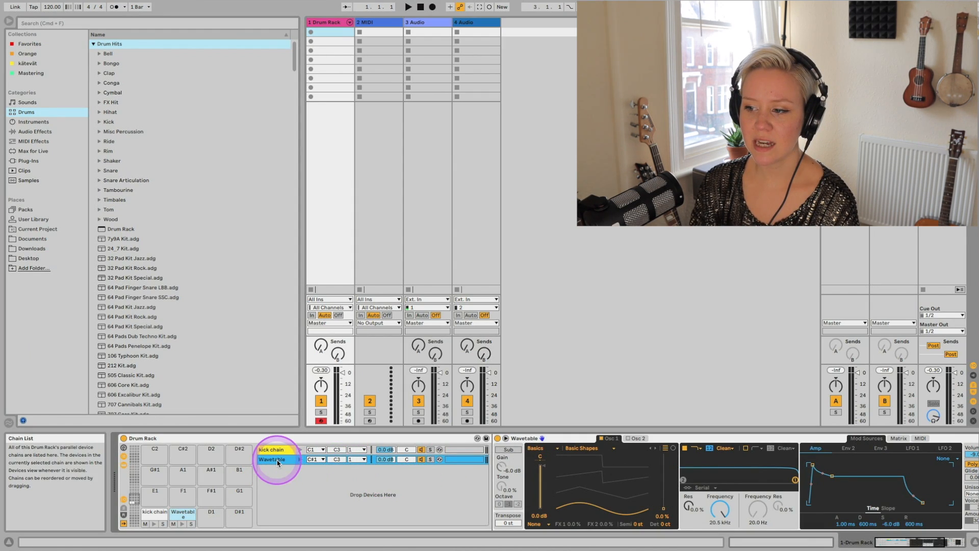
{"action": "left_click", "coordinate": [440, 460]}
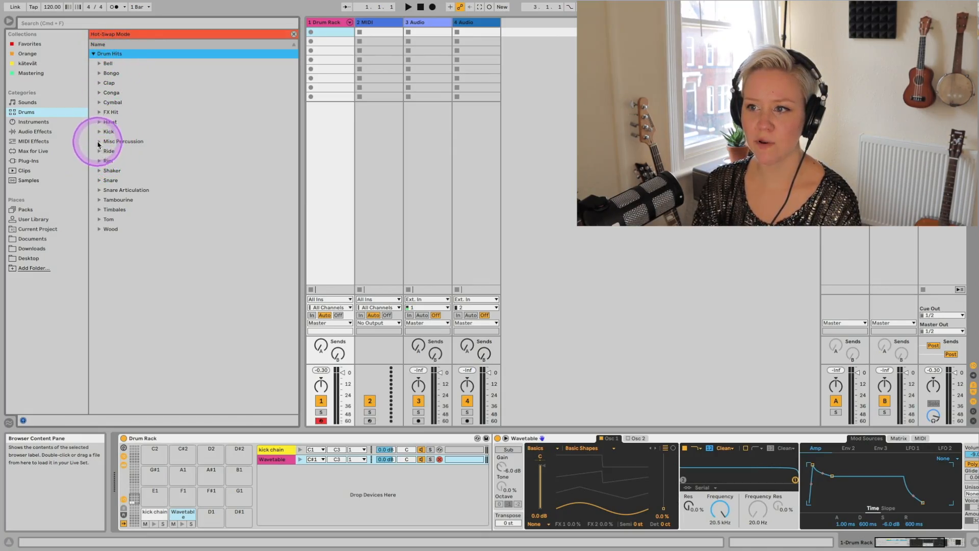
{"action": "left_click", "coordinate": [99, 141]}
{"action": "left_click", "coordinate": [133, 160]}
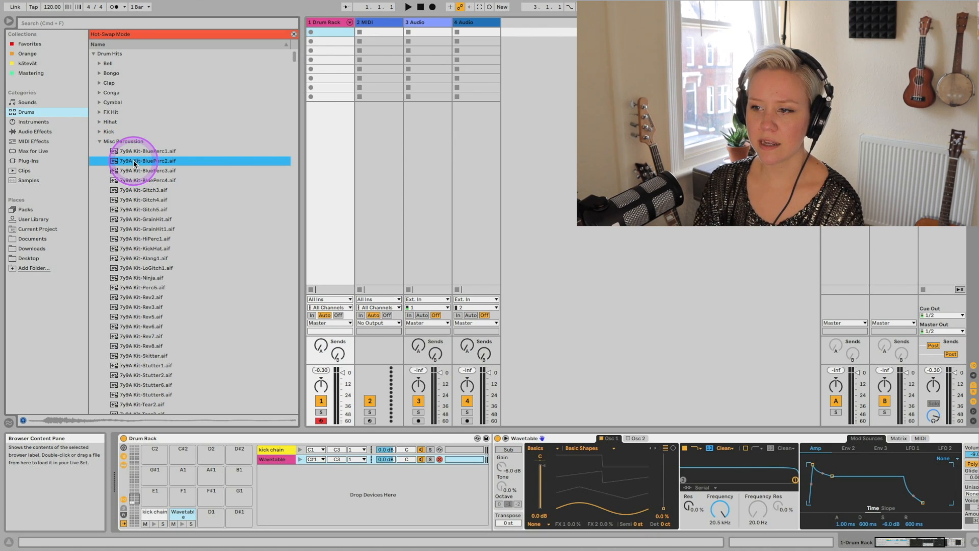
{"action": "key", "text": "Down"}
{"action": "key", "text": "Down"}
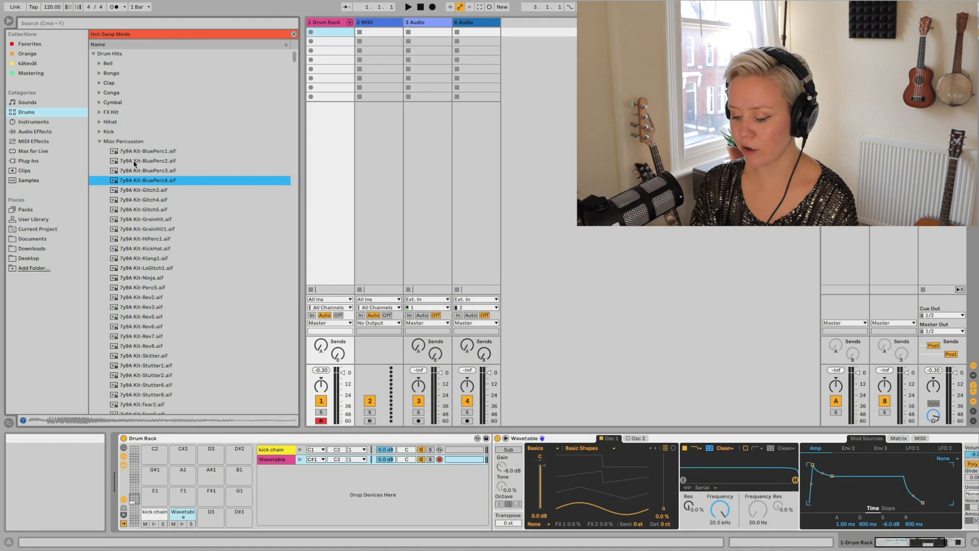
{"action": "key", "text": "Return"}
{"action": "left_click", "coordinate": [474, 475]}
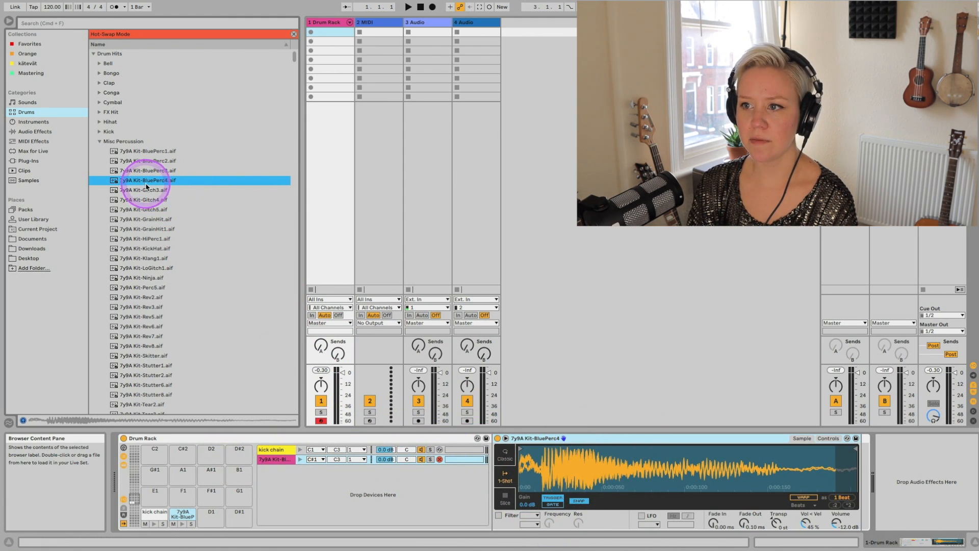
{"action": "left_click", "coordinate": [439, 459]}
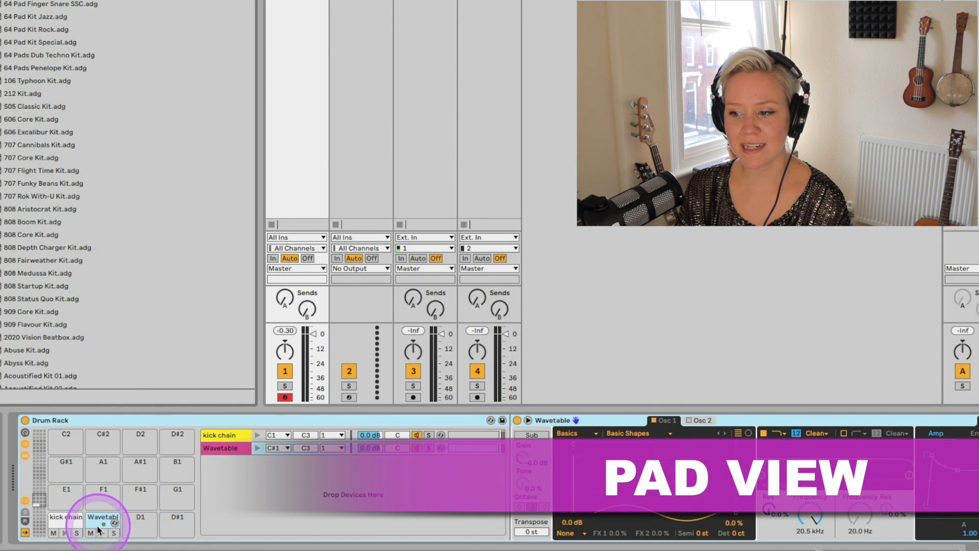
Move the Wavetable pad from C#1 to C1 so it swaps places with the kick chain's pad.
{"action": "left_click", "coordinate": [220, 436]}
{"action": "left_click", "coordinate": [231, 448]}
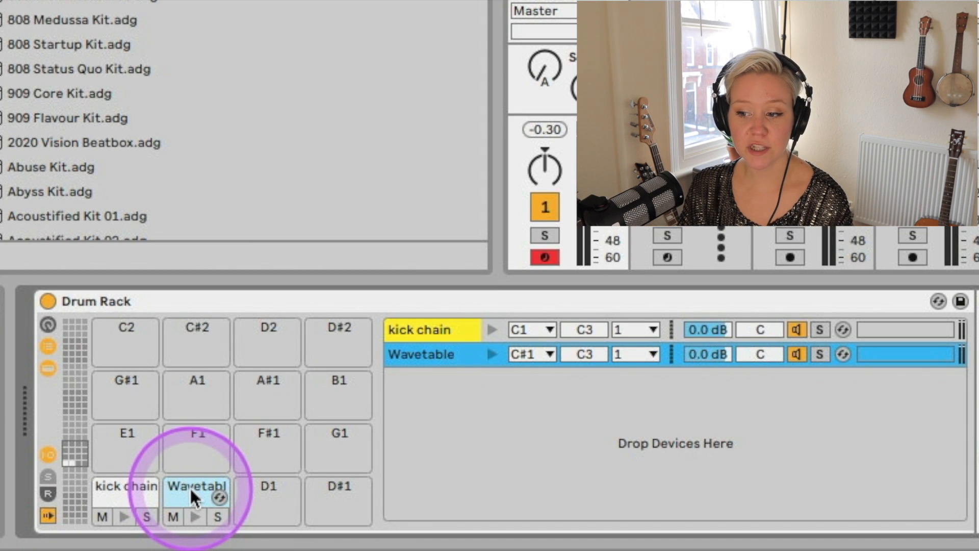
{"action": "mouse_move", "coordinate": [190, 487]}
{"action": "left_mouse_down"}
{"action": "mouse_move", "coordinate": [133, 496]}
{"action": "mouse_move", "coordinate": [194, 494]}
{"action": "mouse_move", "coordinate": [210, 467]}
{"action": "mouse_move", "coordinate": [220, 506]}
{"action": "mouse_move", "coordinate": [192, 482]}
{"action": "left_mouse_up"}
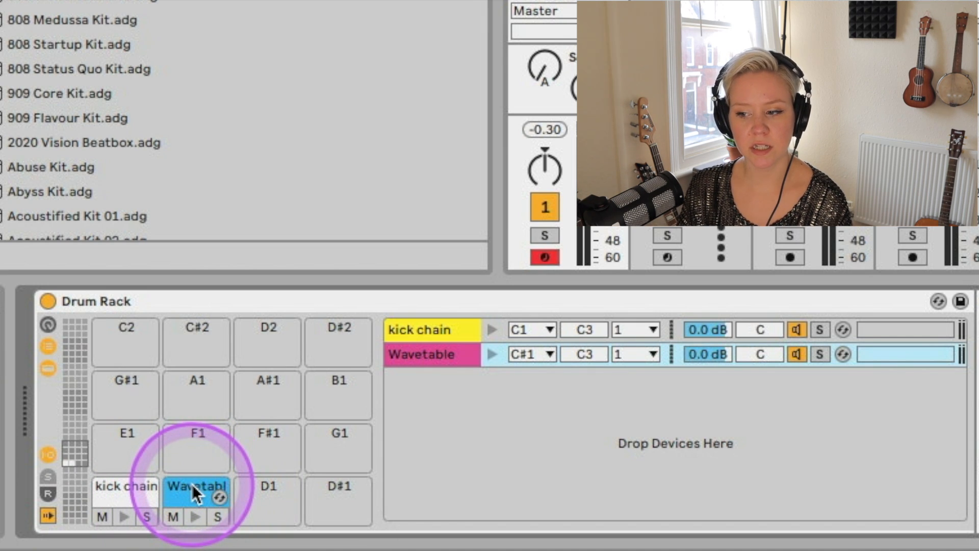
{"action": "left_click_drag", "start_coordinate": [193, 486], "coordinate": [131, 489]}
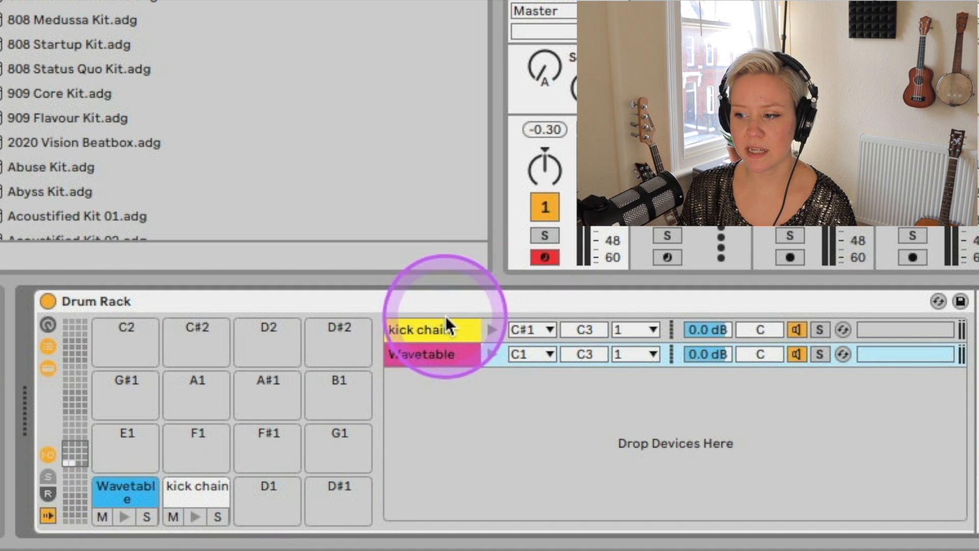
Select the kick and Wavetable chains in turn, and swap their pads back so Wavetable sits on C#1.
{"action": "left_click", "coordinate": [442, 329]}
{"action": "left_click", "coordinate": [440, 345]}
{"action": "left_click", "coordinate": [446, 334]}
{"action": "left_click", "coordinate": [443, 357]}
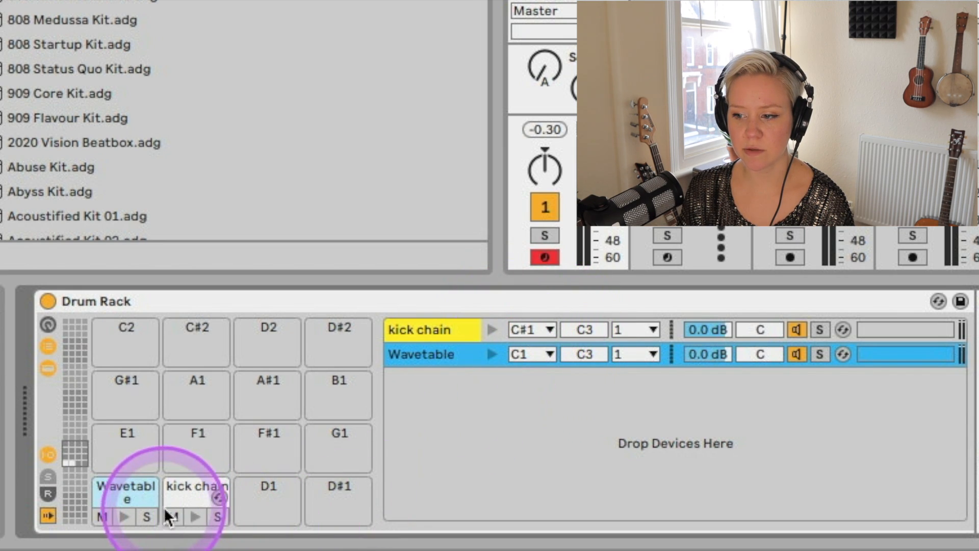
{"action": "left_click", "coordinate": [132, 495]}
{"action": "left_click_drag", "start_coordinate": [132, 494], "coordinate": [195, 498]}
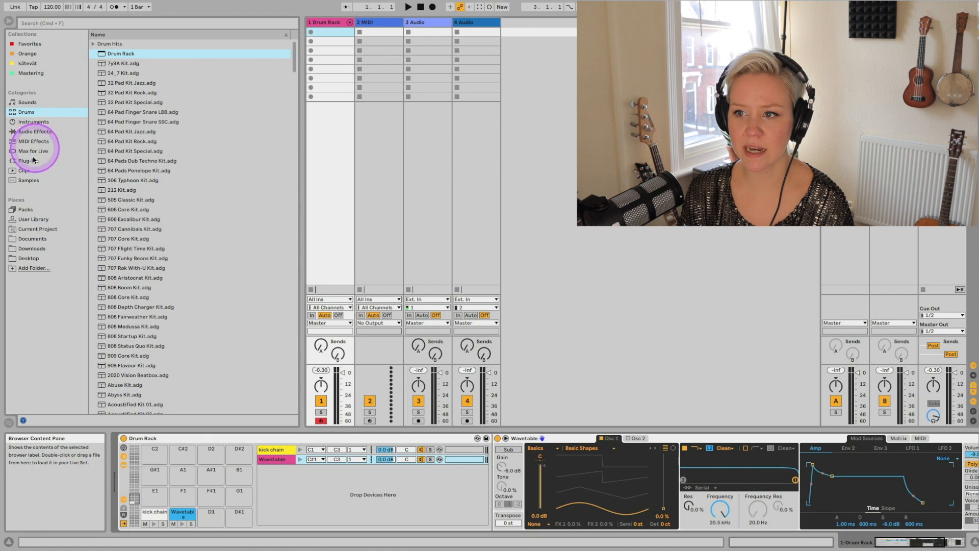
Place a sample from the Samples library on the kick chain's pad and toggle Hot-Swap mode for that pad.
{"action": "left_click", "coordinate": [30, 181]}
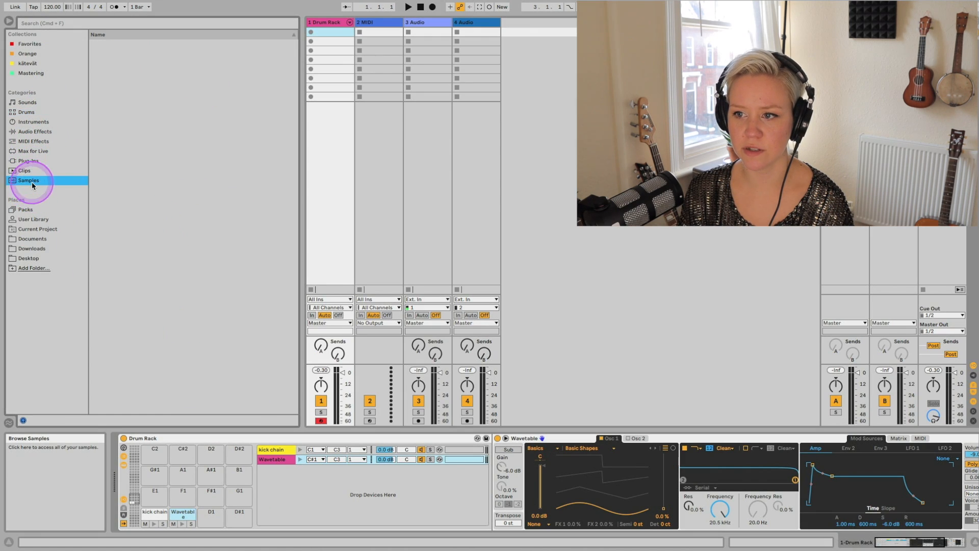
{"action": "left_click_drag", "start_coordinate": [127, 141], "coordinate": [154, 516]}
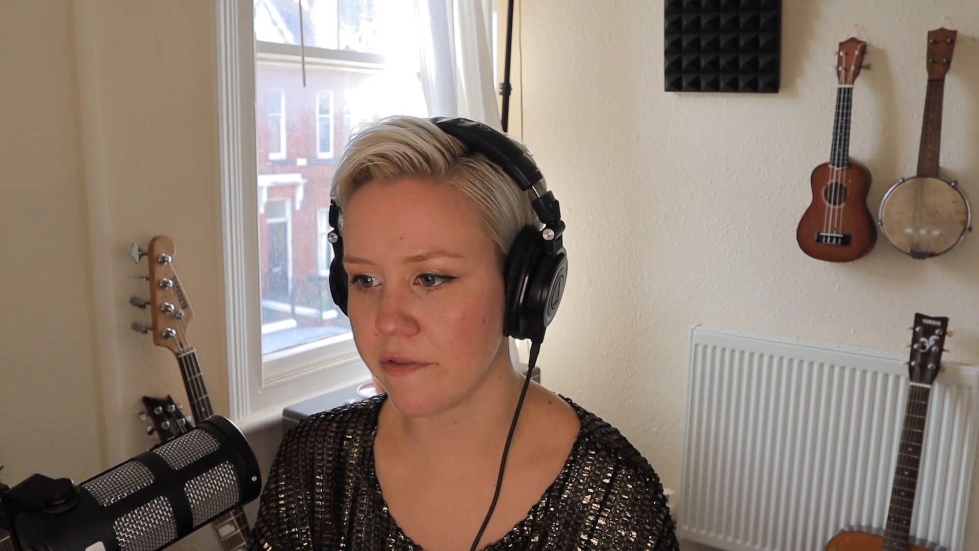
{"action": "left_click", "coordinate": [148, 500]}
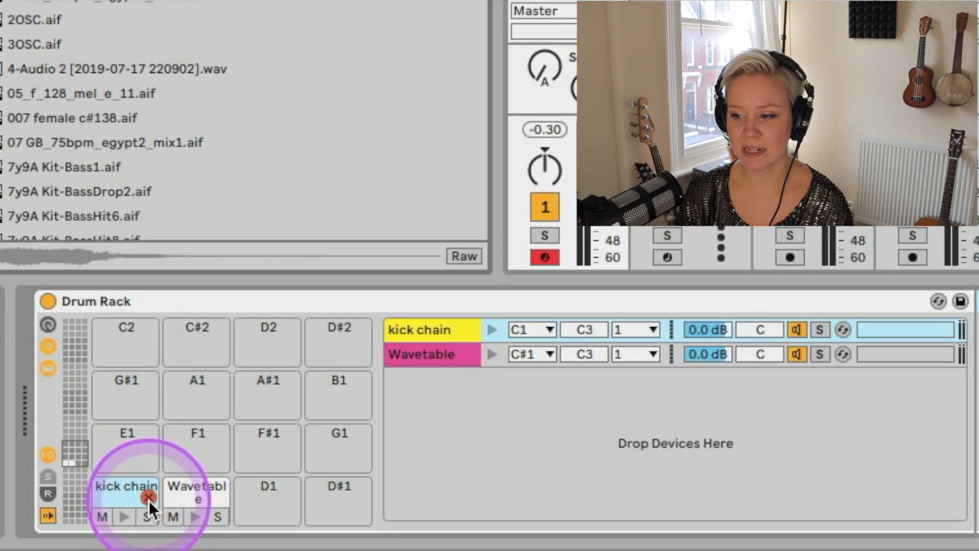
Look through the Drum Rack's pad range and load 7y9A Kit-BassHit8.aif onto the E8 pad.
{"action": "left_click", "coordinate": [155, 421]}
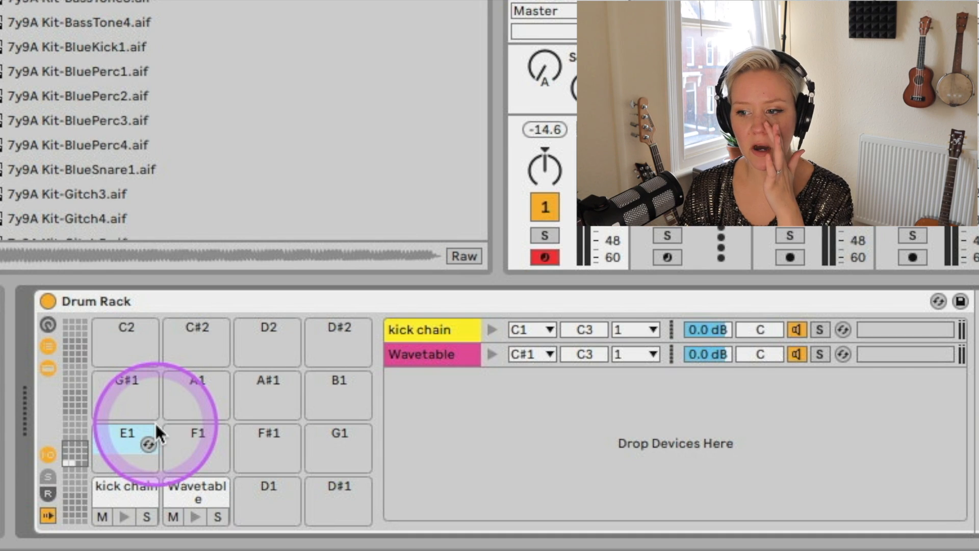
{"action": "left_click_drag", "start_coordinate": [73, 504], "coordinate": [71, 477]}
{"action": "left_click_drag", "start_coordinate": [72, 429], "coordinate": [70, 502]}
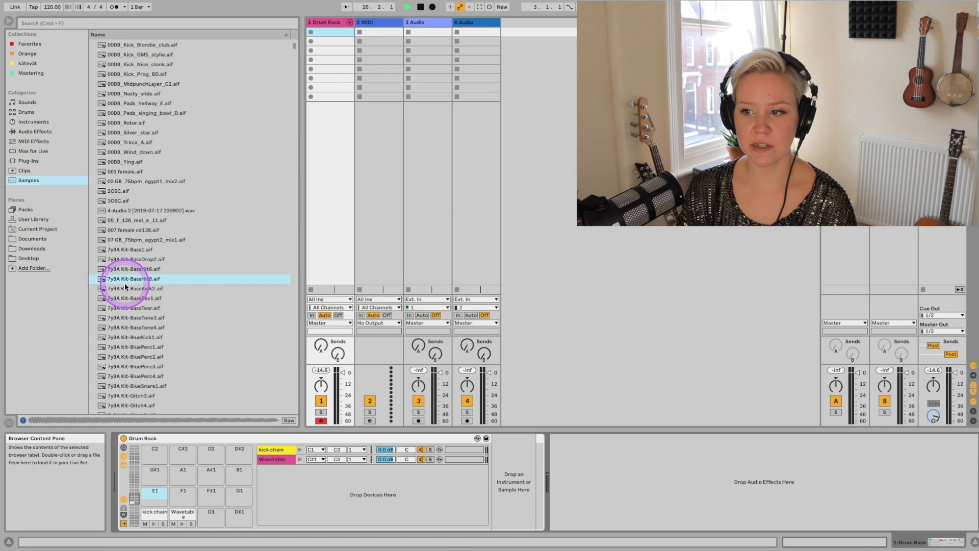
{"action": "left_click", "coordinate": [126, 280]}
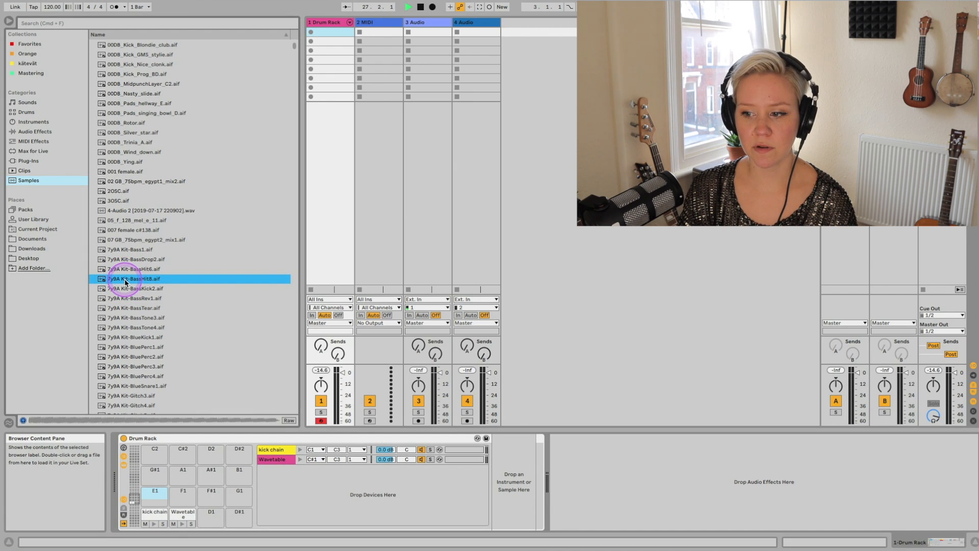
{"action": "left_click_drag", "start_coordinate": [125, 282], "coordinate": [130, 336]}
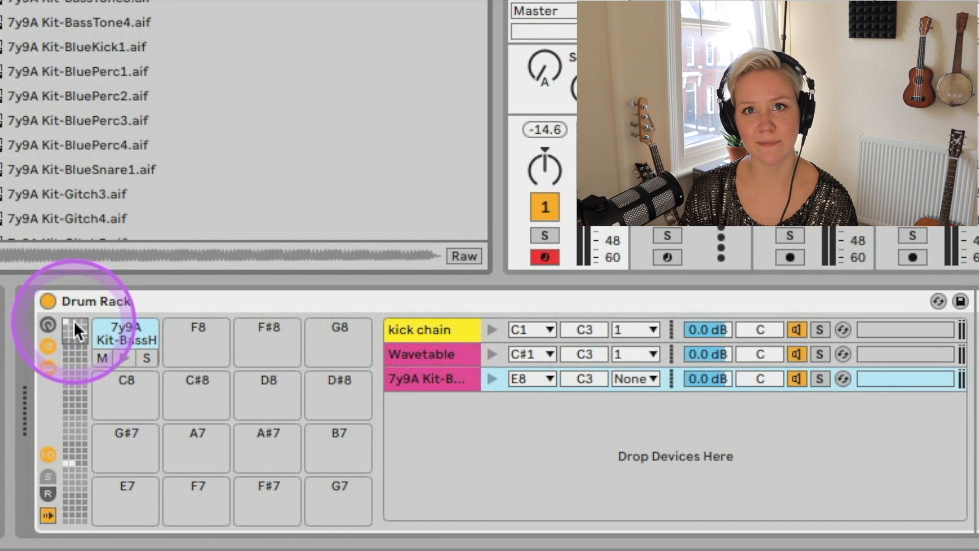
Examine the pad ranges between the lowest loaded pads and the upper octaves, returning to the C1 pads.
{"action": "left_click_drag", "start_coordinate": [74, 326], "coordinate": [81, 461]}
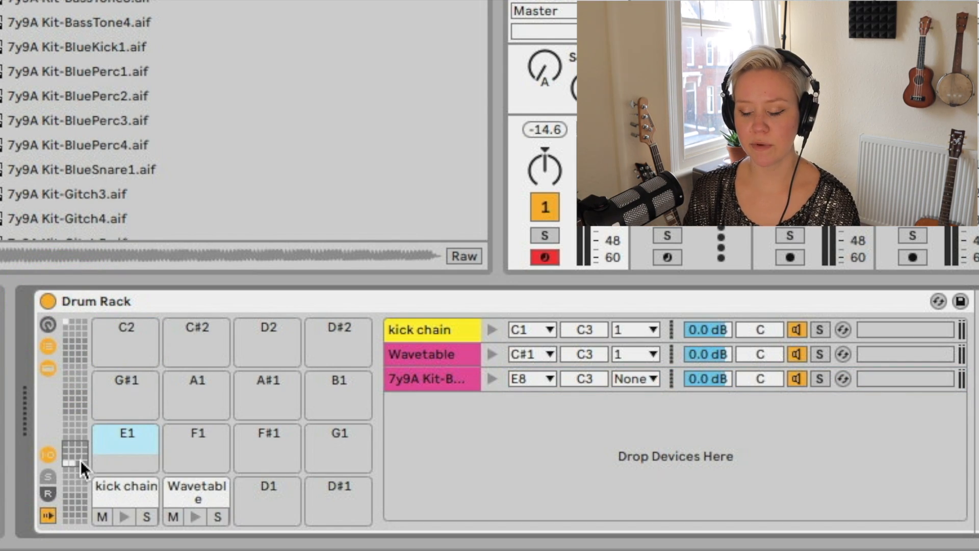
{"action": "scroll", "coordinate": [80, 460], "scroll_direction": "up", "scroll_amount": 12}
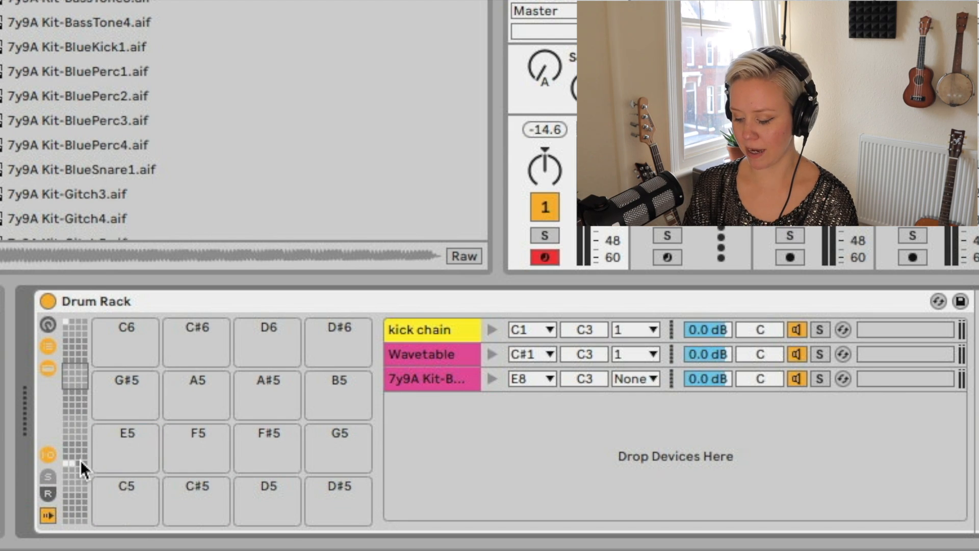
{"action": "scroll", "coordinate": [81, 460], "scroll_direction": "up", "scroll_amount": 3}
{"action": "left_click", "coordinate": [81, 460]}
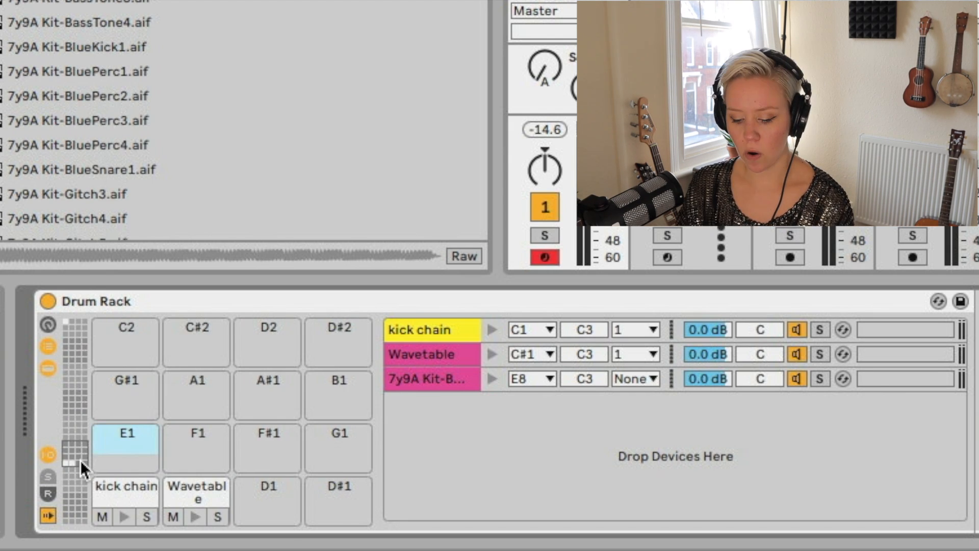
{"action": "scroll", "coordinate": [81, 460], "scroll_direction": "up", "scroll_amount": 3}
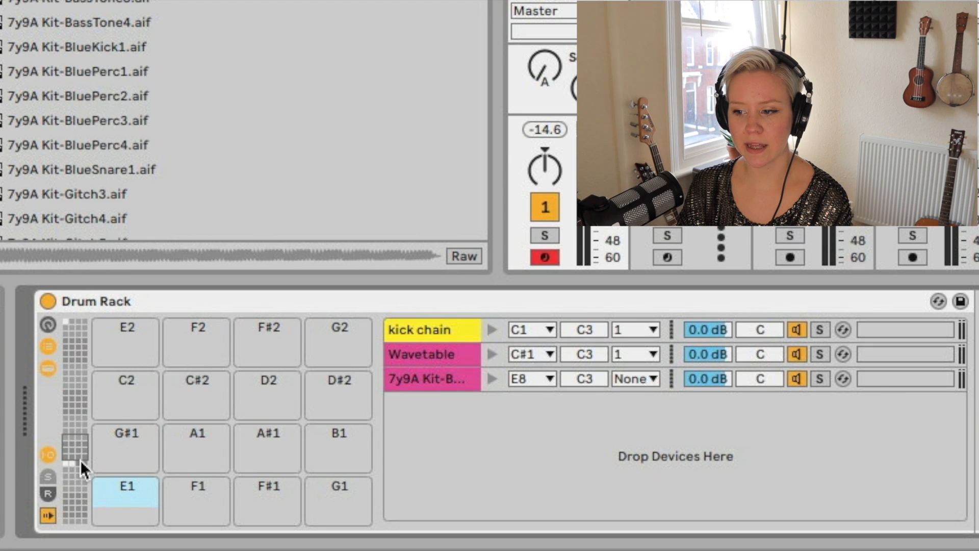
{"action": "scroll", "coordinate": [80, 460], "scroll_direction": "up", "scroll_amount": 16}
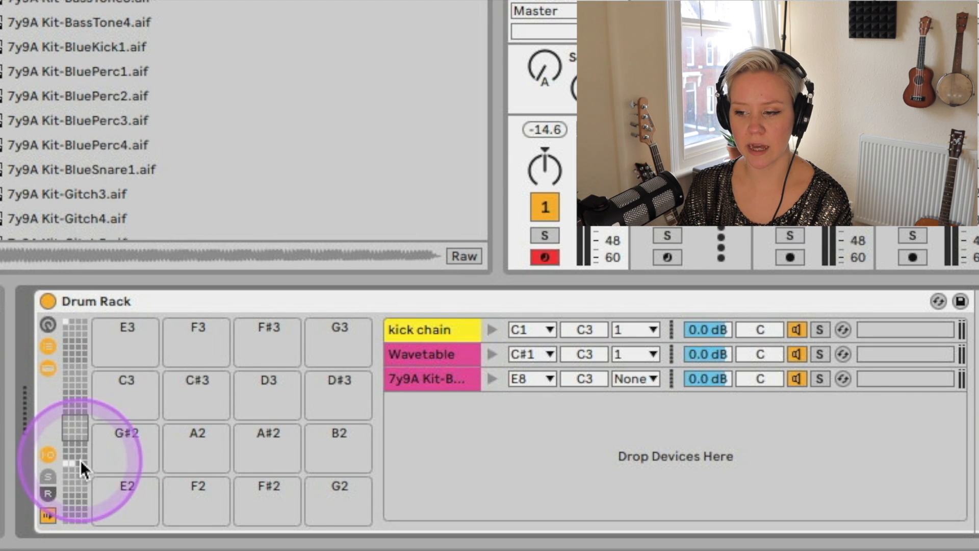
{"action": "scroll", "coordinate": [80, 460], "scroll_direction": "down", "scroll_amount": 15}
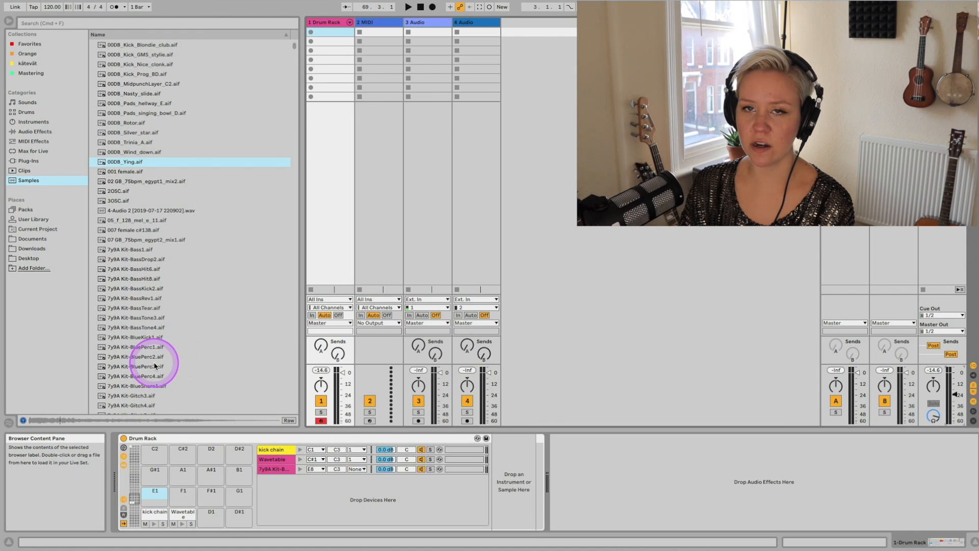
Load all samples from 00DB_Ying.aif through 7y9A Kit-BluePerc4.aif onto consecutive pads starting at D1, and look over the filled pads.
{"action": "left_click", "coordinate": [149, 379], "text": "shift"}
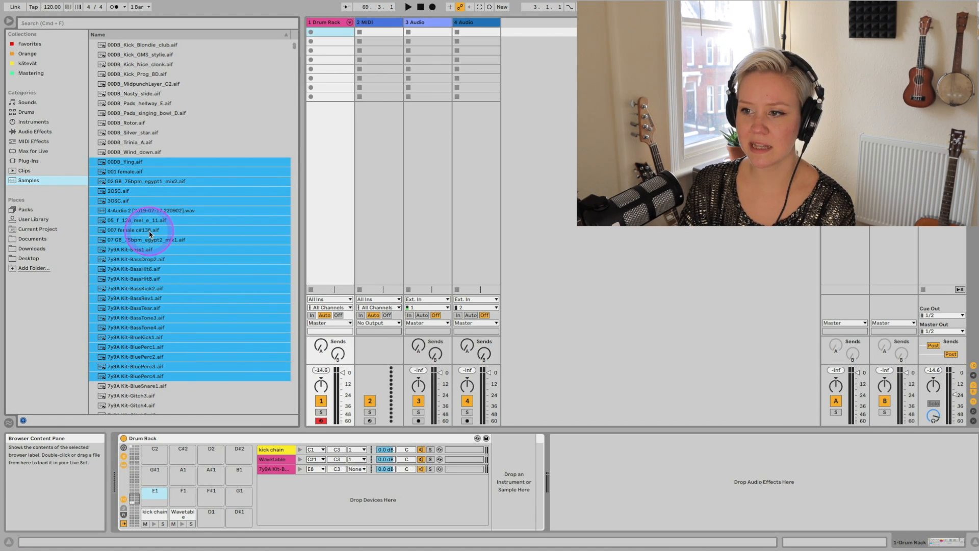
{"action": "left_click_drag", "start_coordinate": [158, 506], "coordinate": [135, 498]}
{"action": "scroll", "coordinate": [277, 503], "scroll_direction": "down", "scroll_amount": 7}
{"action": "scroll", "coordinate": [279, 509], "scroll_direction": "up", "scroll_amount": 5}
{"action": "scroll", "coordinate": [278, 509], "scroll_direction": "up", "scroll_amount": 4}
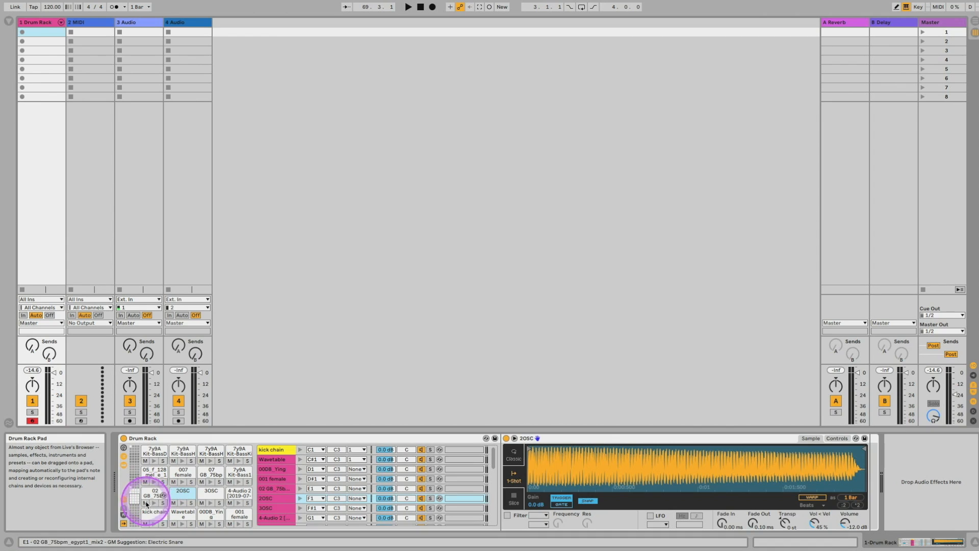
Select the set's Reverb and Delay return tracks for comparison, and show the Drum Rack's own return chains section.
{"action": "left_click", "coordinate": [846, 24]}
{"action": "left_click", "coordinate": [877, 23]}
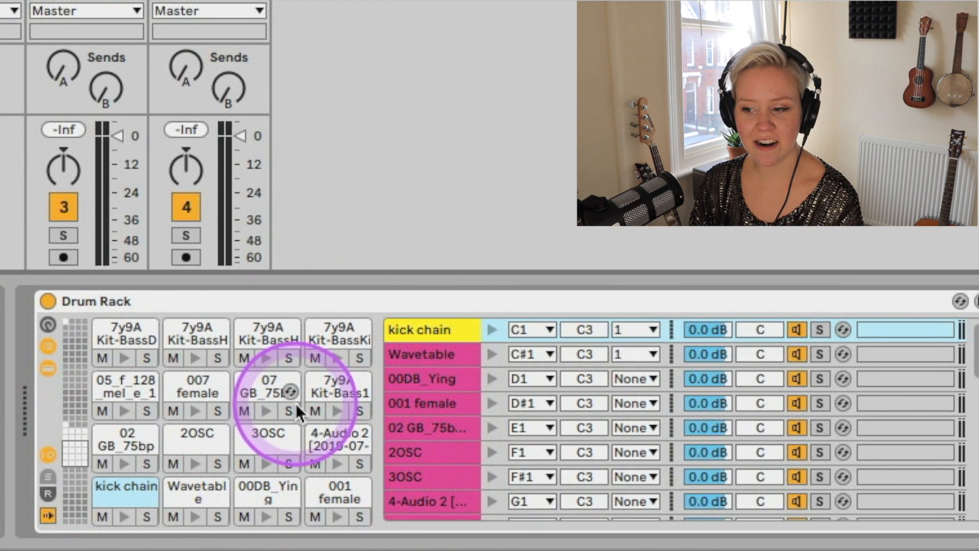
{"action": "left_click", "coordinate": [48, 494]}
{"action": "left_click", "coordinate": [48, 495]}
{"action": "left_click", "coordinate": [48, 494]}
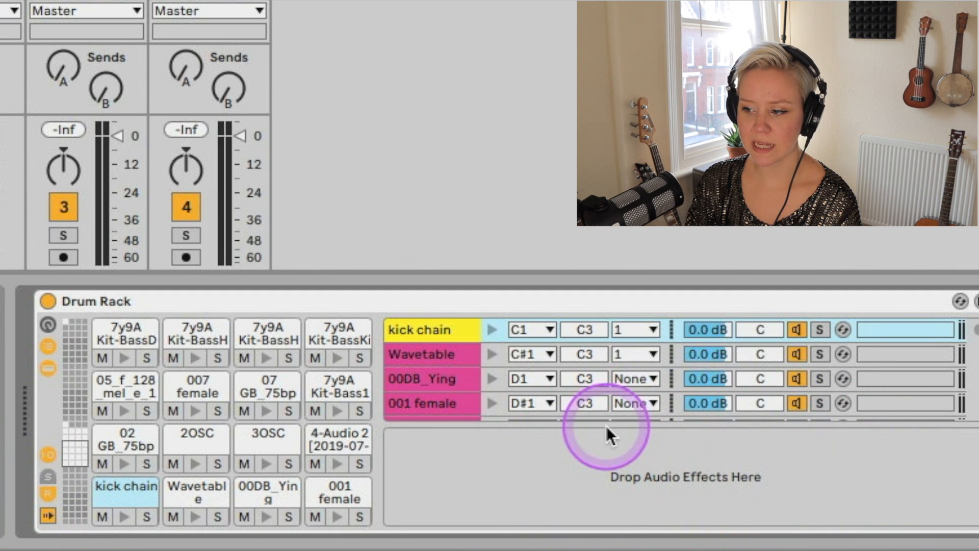
{"action": "scroll", "coordinate": [586, 378], "scroll_direction": "down", "scroll_amount": 5}
{"action": "scroll", "coordinate": [586, 377], "scroll_direction": "up", "scroll_amount": 4}
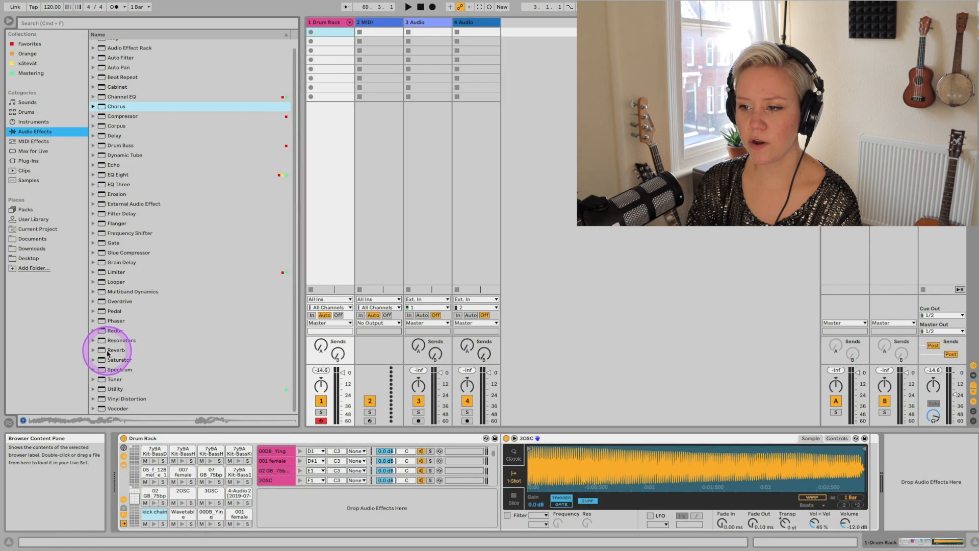
Add a Reverb as a return chain in the Drum Rack and color the chain bright green.
{"action": "left_click_drag", "start_coordinate": [108, 352], "coordinate": [341, 516]}
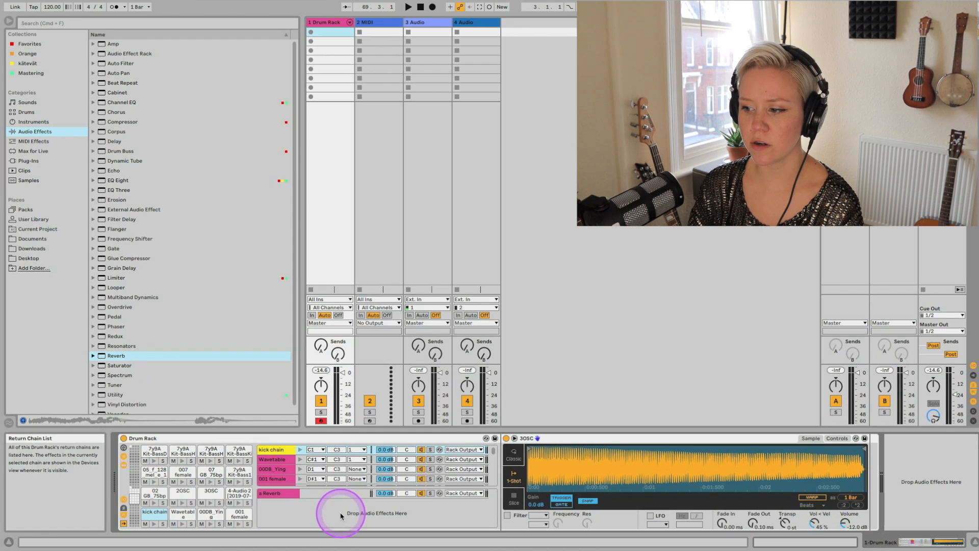
{"action": "right_click", "coordinate": [319, 489]}
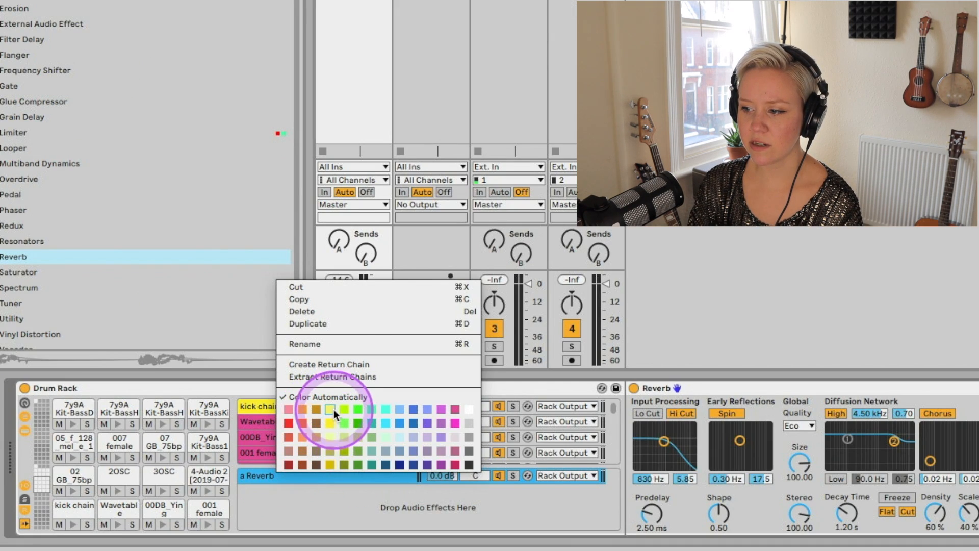
{"action": "left_click", "coordinate": [333, 409]}
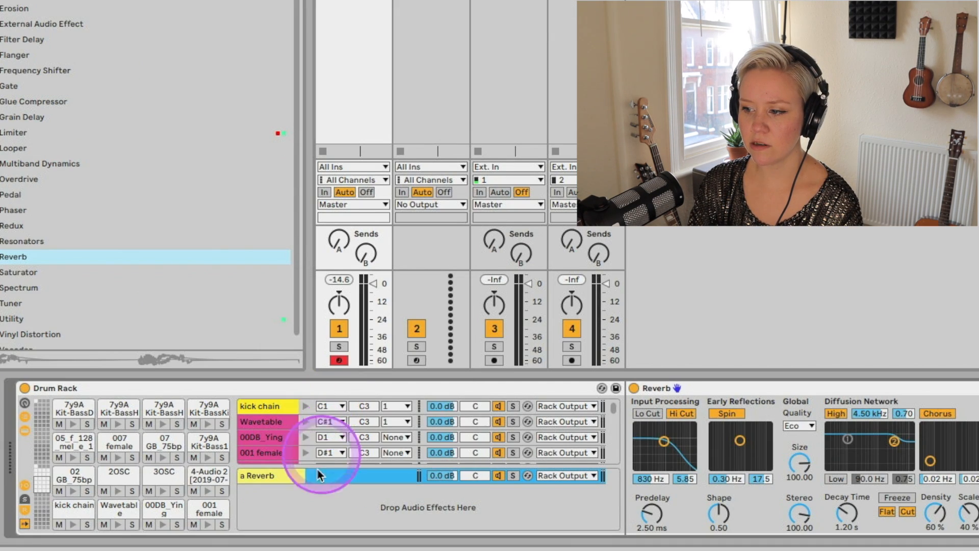
{"action": "right_click", "coordinate": [264, 478]}
{"action": "left_click", "coordinate": [346, 415]}
Create a second, empty return chain in the Drum Rack and load the Echo effect into it.
{"action": "right_click", "coordinate": [305, 500]}
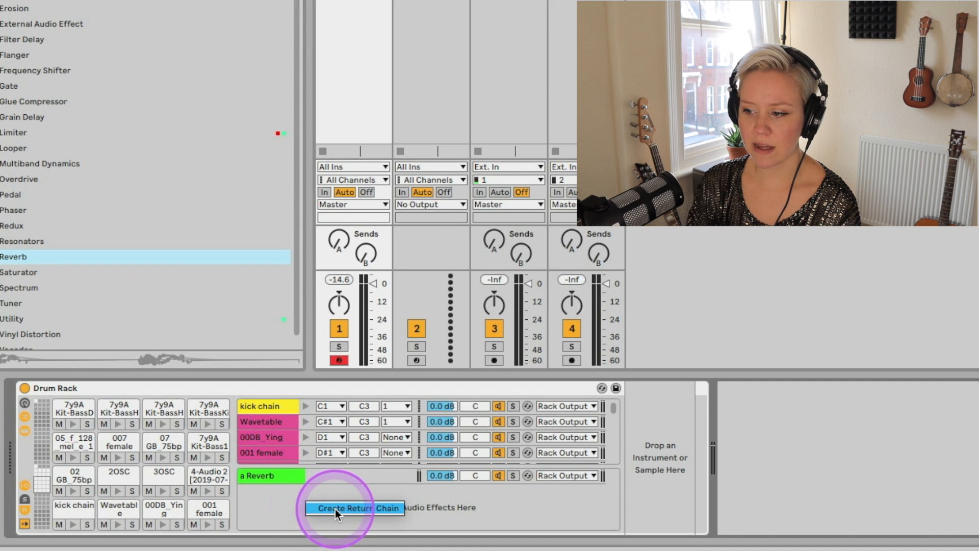
{"action": "left_click", "coordinate": [388, 509]}
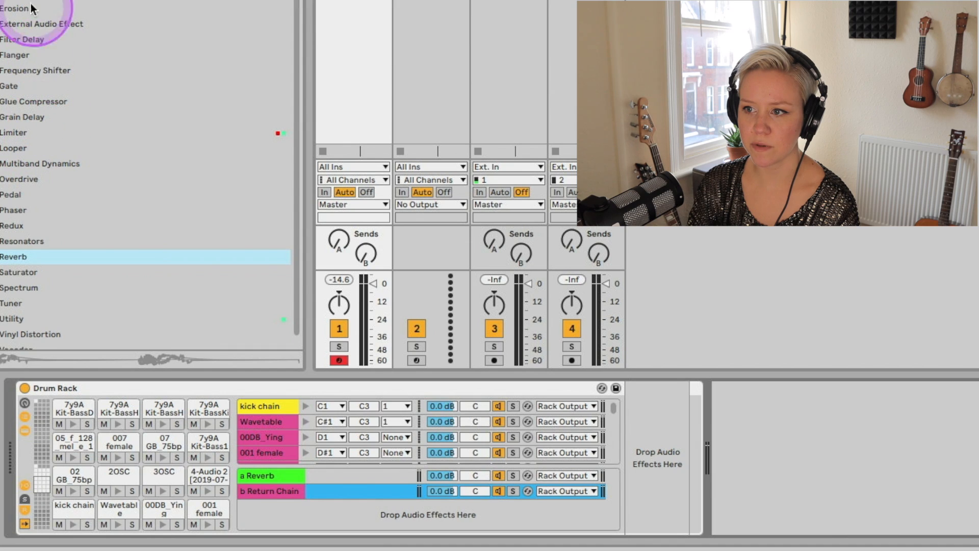
{"action": "left_click_drag", "start_coordinate": [10, 1], "coordinate": [286, 497]}
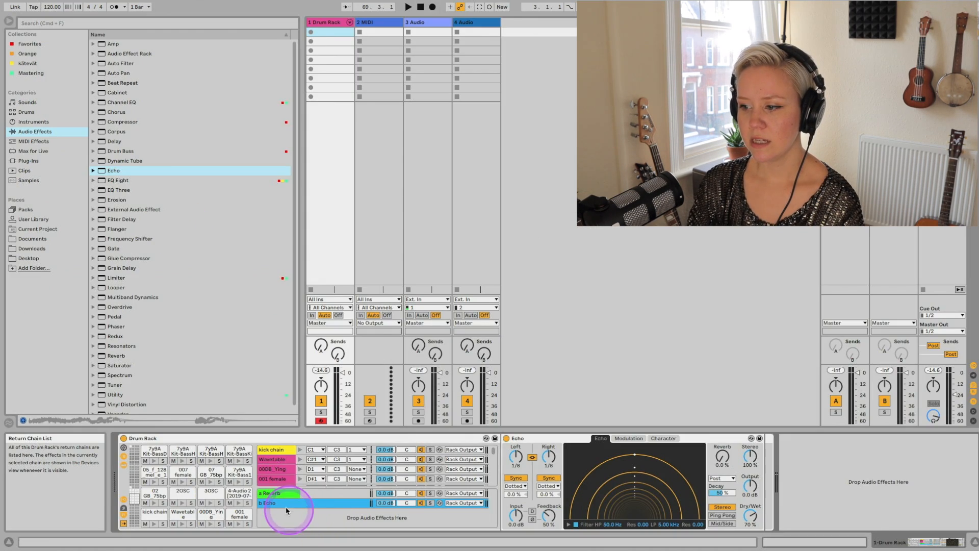
Color the Echo return chain yellow, and select the set's Reverb and Delay return tracks for comparison.
{"action": "right_click", "coordinate": [281, 492]}
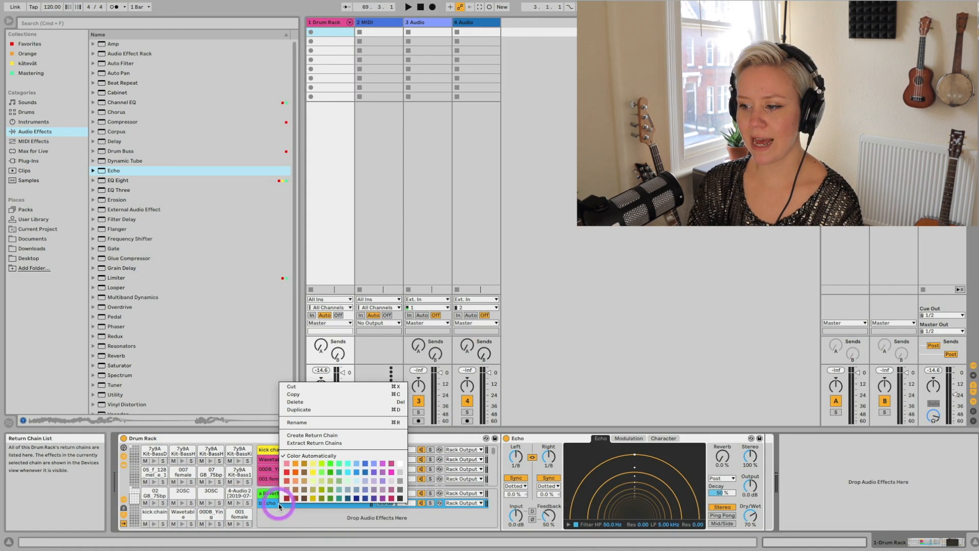
{"action": "left_click", "coordinate": [312, 464]}
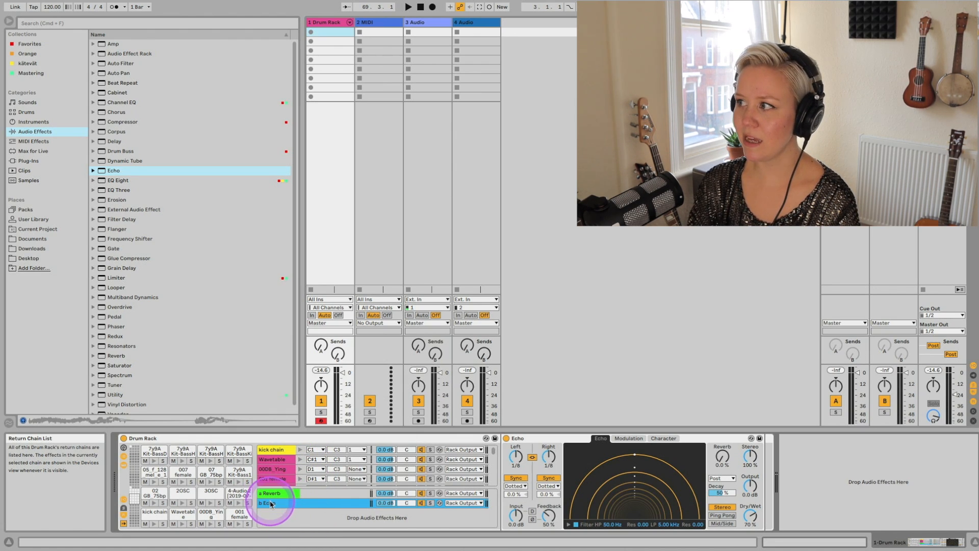
{"action": "left_click", "coordinate": [842, 22]}
{"action": "left_click", "coordinate": [891, 22]}
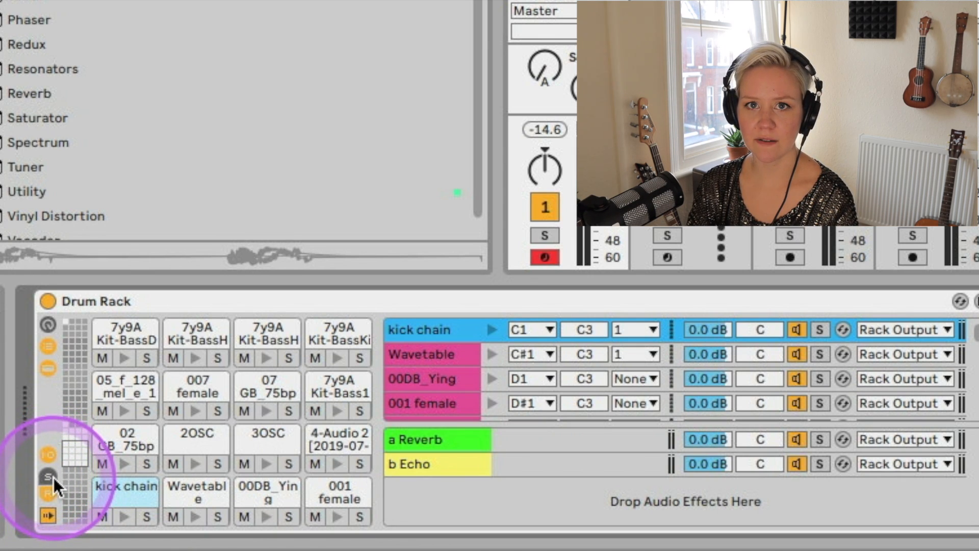
Show the send controls in the Drum Rack's chain list and audition the 001 female chain.
{"action": "left_click", "coordinate": [54, 477]}
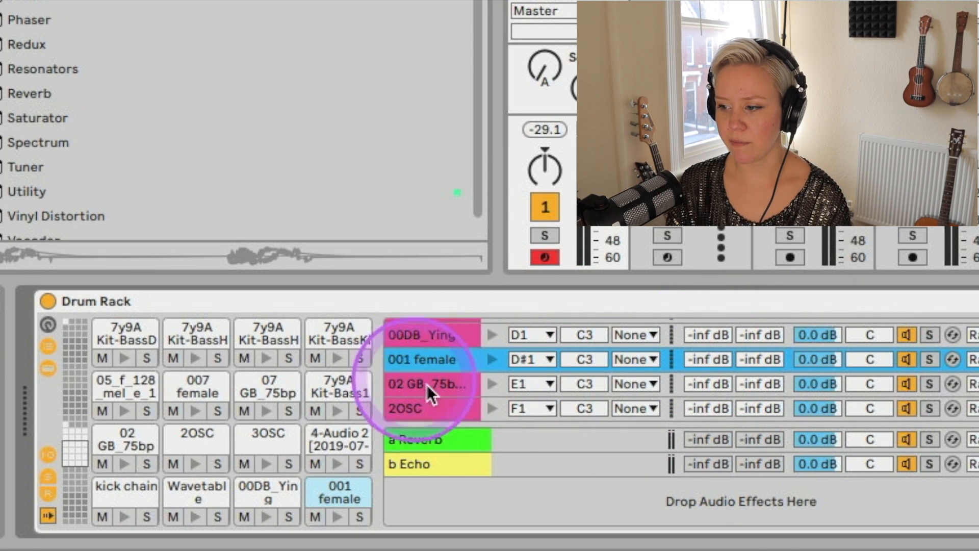
{"action": "left_click", "coordinate": [492, 360]}
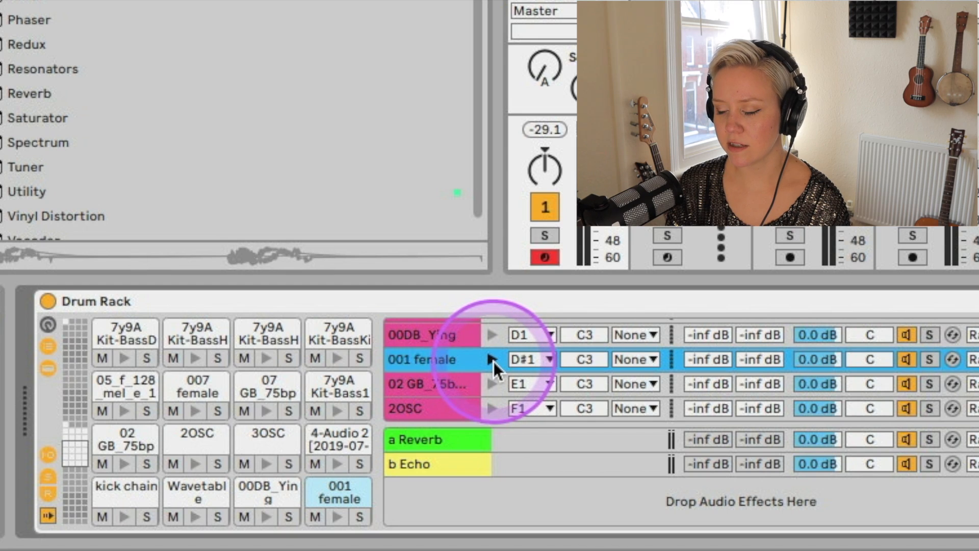
{"action": "left_click", "coordinate": [492, 362]}
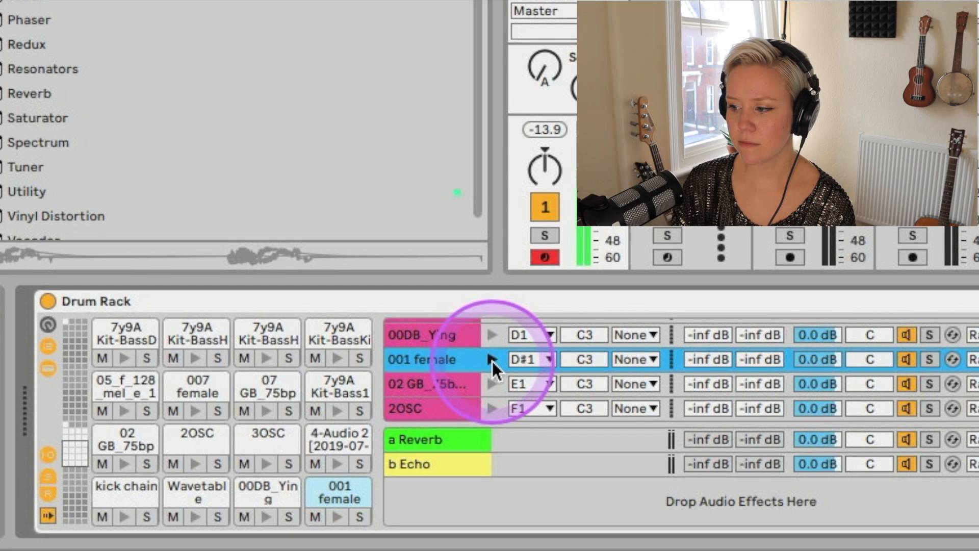
Raise the 001 female chain's Echo send to 0.0 dB, auditioning the sample between adjustments.
{"action": "left_click_drag", "start_coordinate": [755, 360], "coordinate": [759, 356]}
{"action": "left_click", "coordinate": [493, 359]}
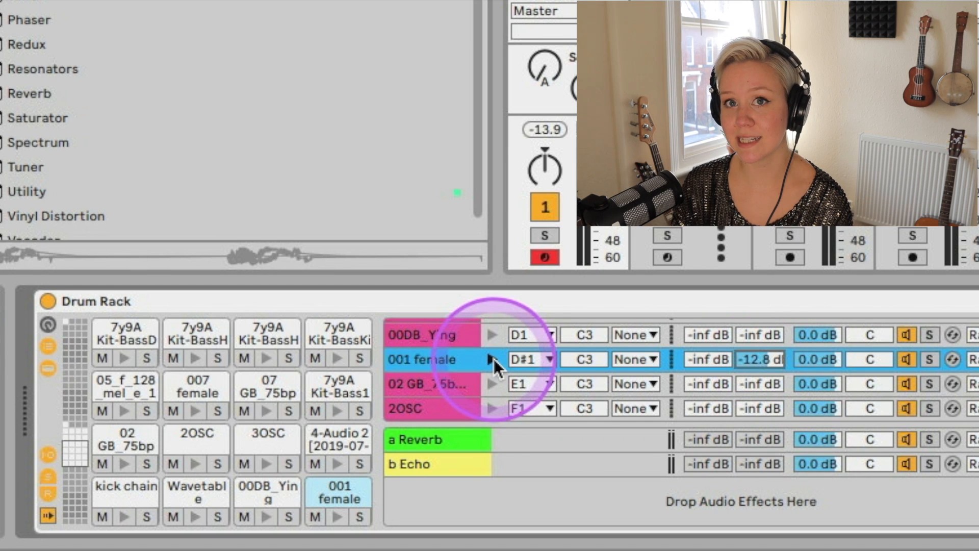
{"action": "left_click", "coordinate": [493, 359]}
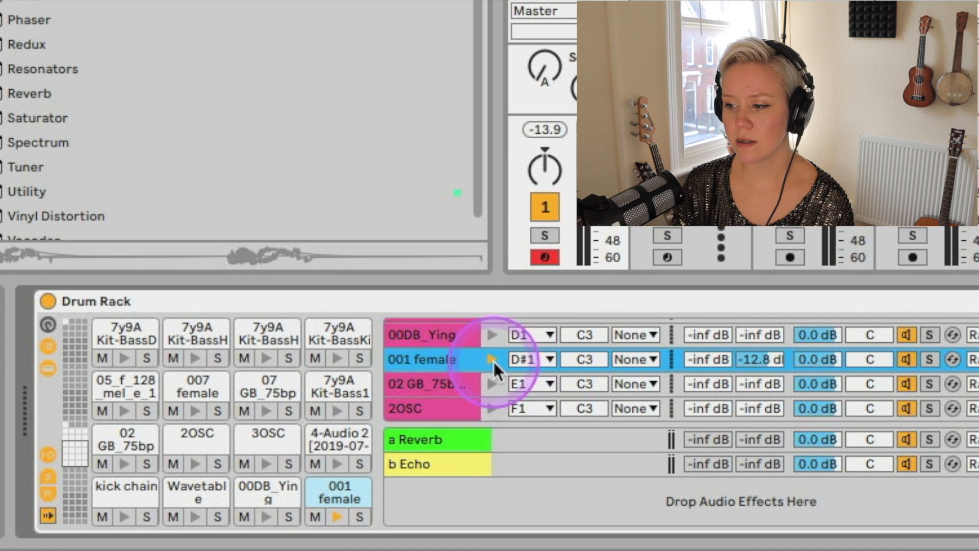
{"action": "left_click", "coordinate": [493, 360]}
{"action": "left_click_drag", "start_coordinate": [766, 360], "coordinate": [766, 337]}
{"action": "left_click", "coordinate": [493, 361]}
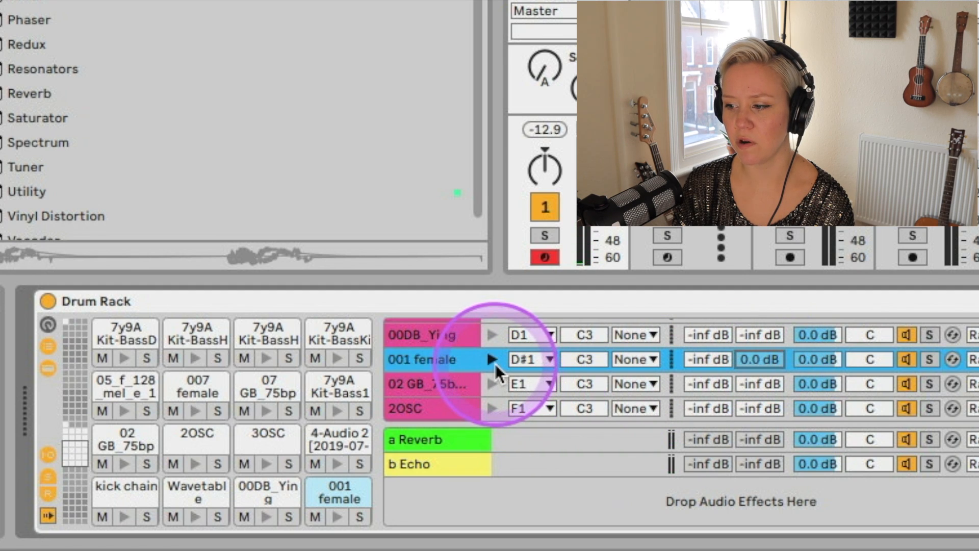
Raise the 001 female chain's Reverb send to 0.0 dB as well, auditioning the sample along the way.
{"action": "left_click_drag", "start_coordinate": [709, 360], "coordinate": [709, 349]}
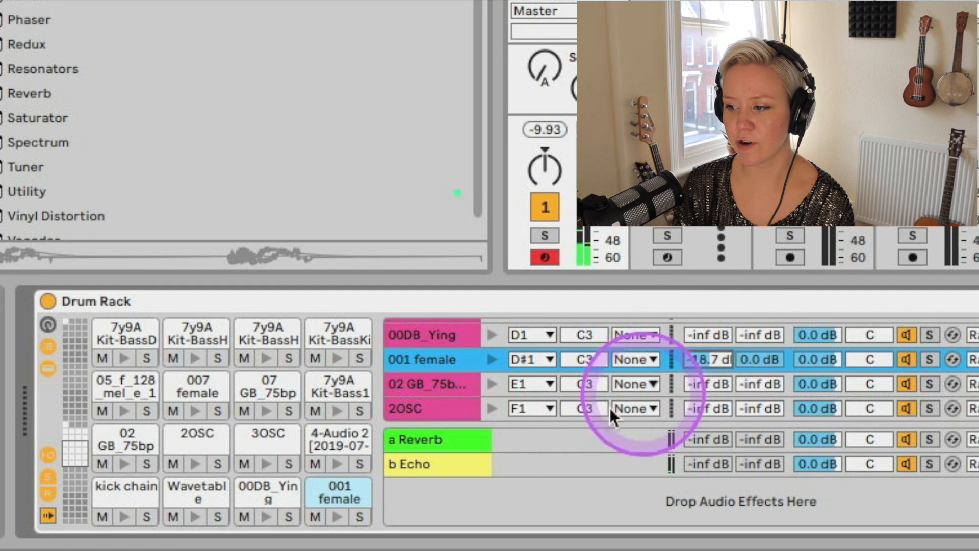
{"action": "left_click", "coordinate": [493, 360]}
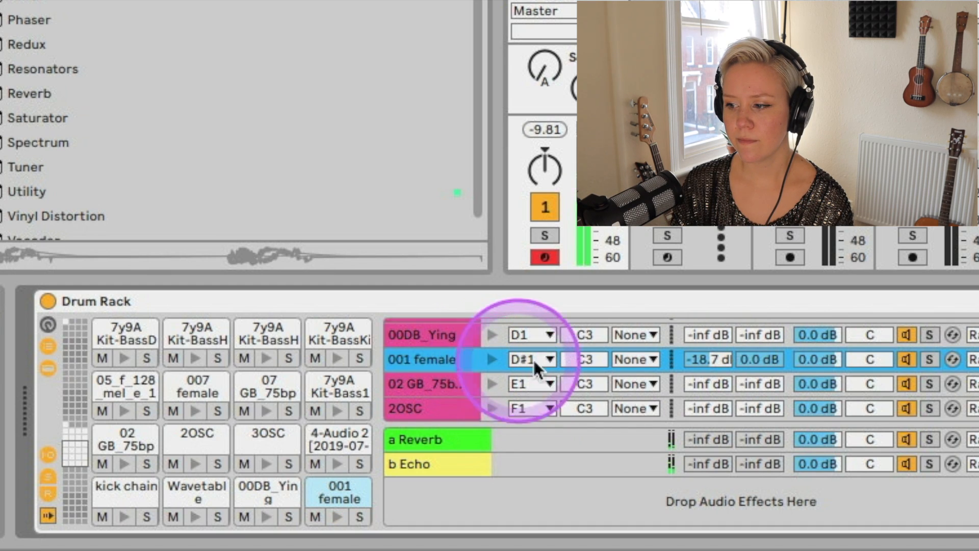
{"action": "left_click_drag", "start_coordinate": [707, 359], "coordinate": [707, 331]}
{"action": "left_click", "coordinate": [494, 360]}
Set the Echo send of the 02 GB_75b... chain to -24.0 dB.
{"action": "scroll", "coordinate": [700, 400], "scroll_direction": "down", "scroll_amount": 2}
{"action": "left_click_drag", "start_coordinate": [702, 359], "coordinate": [702, 342]}
{"action": "left_click_drag", "start_coordinate": [760, 380], "coordinate": [750, 306]}
{"action": "left_click_drag", "start_coordinate": [696, 408], "coordinate": [759, 340]}
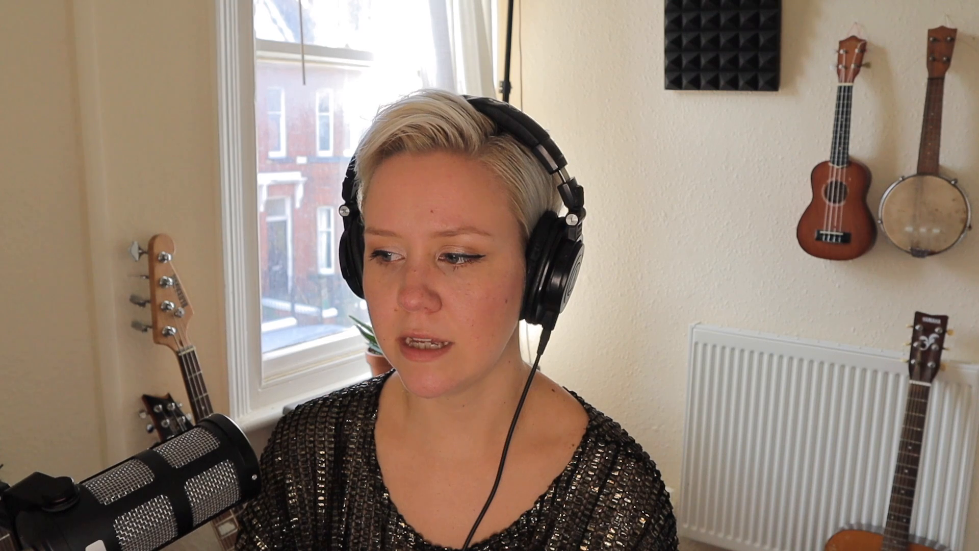
{"action": "left_click", "coordinate": [462, 520]}
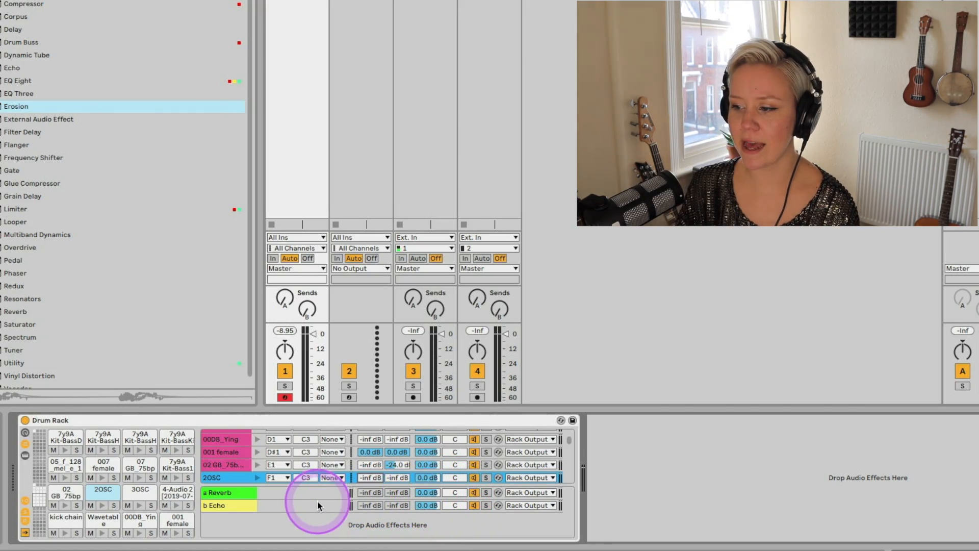
Select the Drum Rack's Reverb and Echo return chains in turn and examine the Echo chain's output routing options.
{"action": "left_click", "coordinate": [303, 491]}
{"action": "left_click", "coordinate": [301, 502]}
{"action": "left_click", "coordinate": [303, 493]}
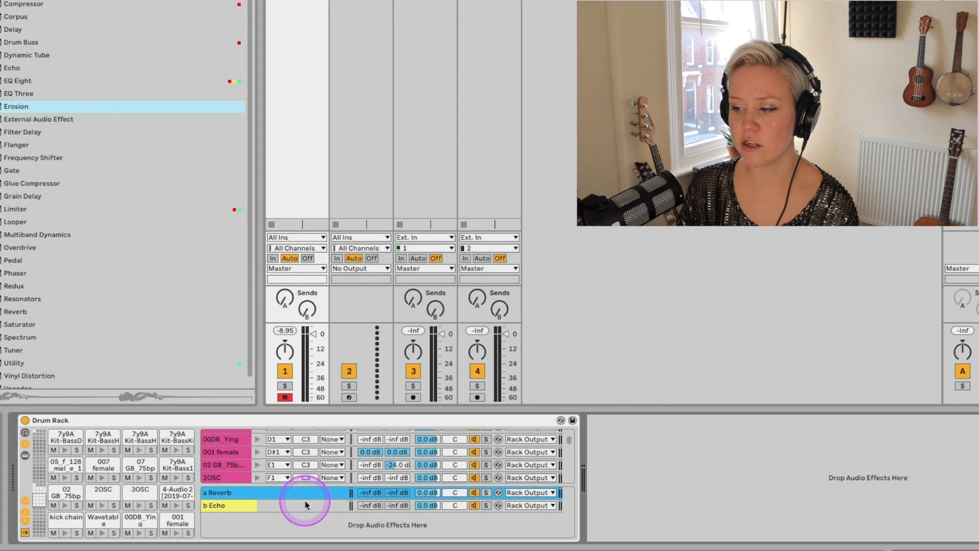
{"action": "left_click", "coordinate": [305, 504]}
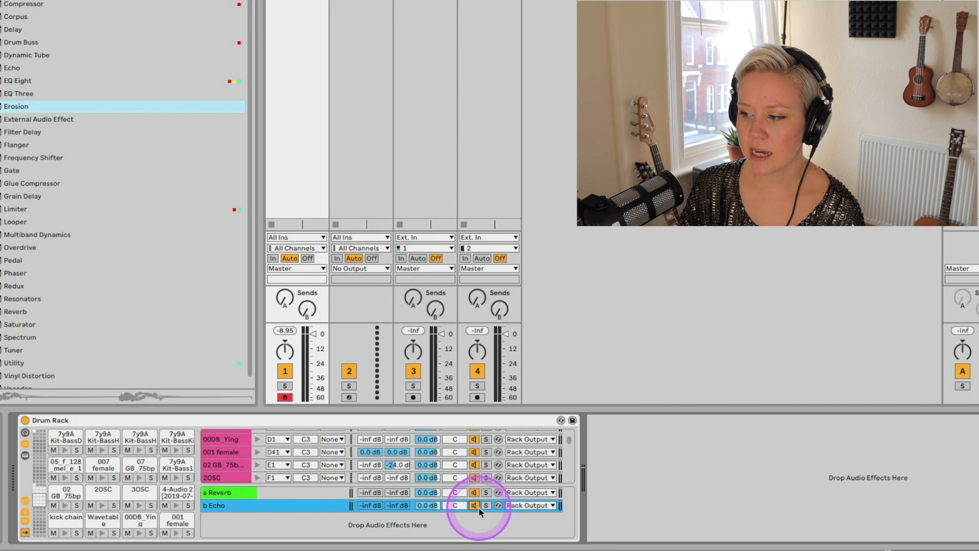
{"action": "left_click", "coordinate": [497, 506]}
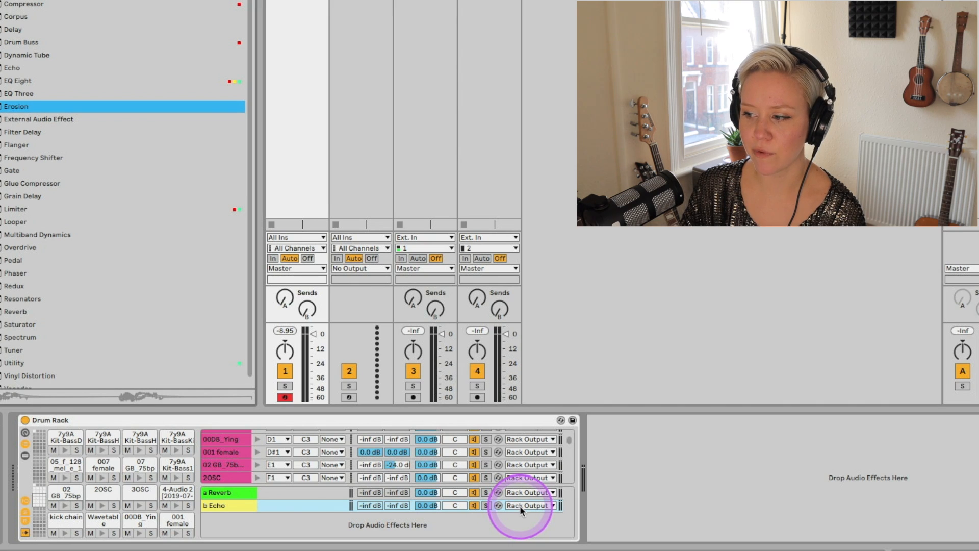
{"action": "left_click", "coordinate": [520, 507]}
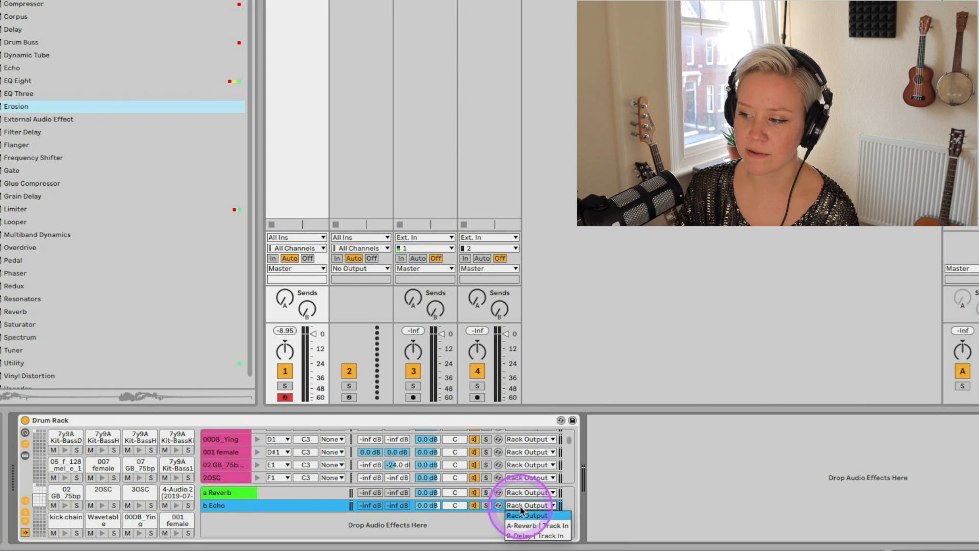
{"action": "left_click", "coordinate": [524, 502]}
{"action": "left_click", "coordinate": [525, 493]}
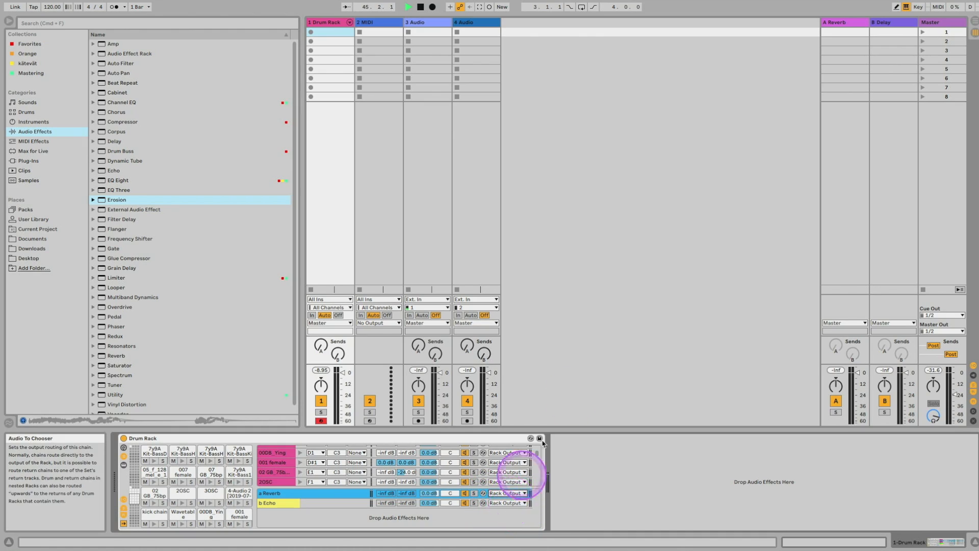
Look at the set's A Reverb and B Delay return tracks as possible routing targets.
{"action": "left_click", "coordinate": [845, 23]}
{"action": "left_click", "coordinate": [890, 22]}
{"action": "left_click", "coordinate": [847, 23]}
{"action": "left_click", "coordinate": [897, 22]}
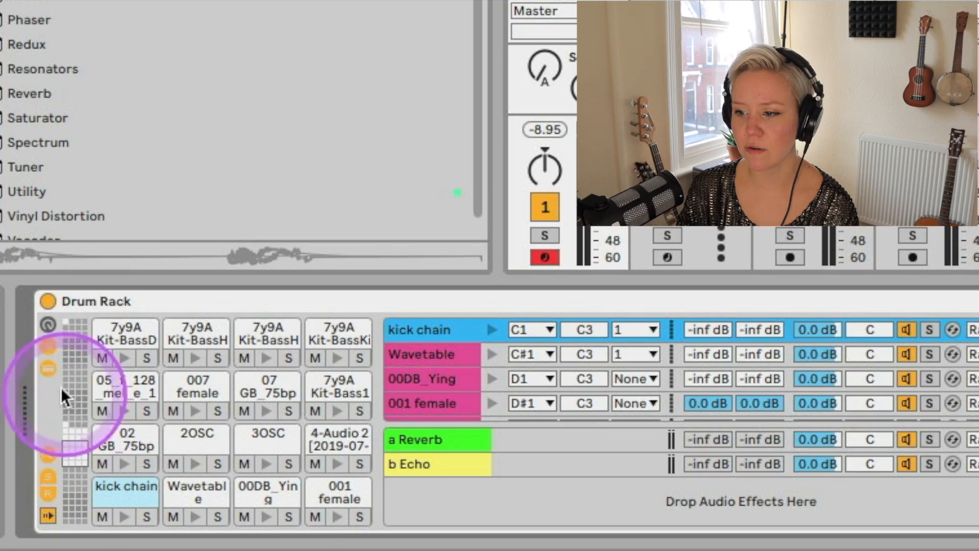
Show the Drum Rack's macro controls and enable macro mapping with the Wavetable pad selected.
{"action": "left_click", "coordinate": [48, 325]}
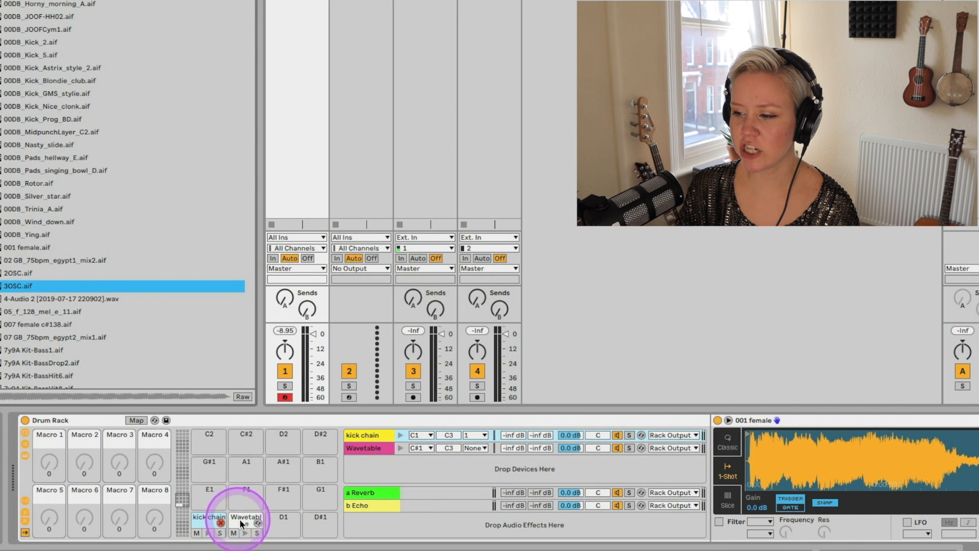
{"action": "left_click", "coordinate": [238, 519]}
{"action": "scroll", "coordinate": [550, 485], "scroll_direction": "right", "scroll_amount": 5}
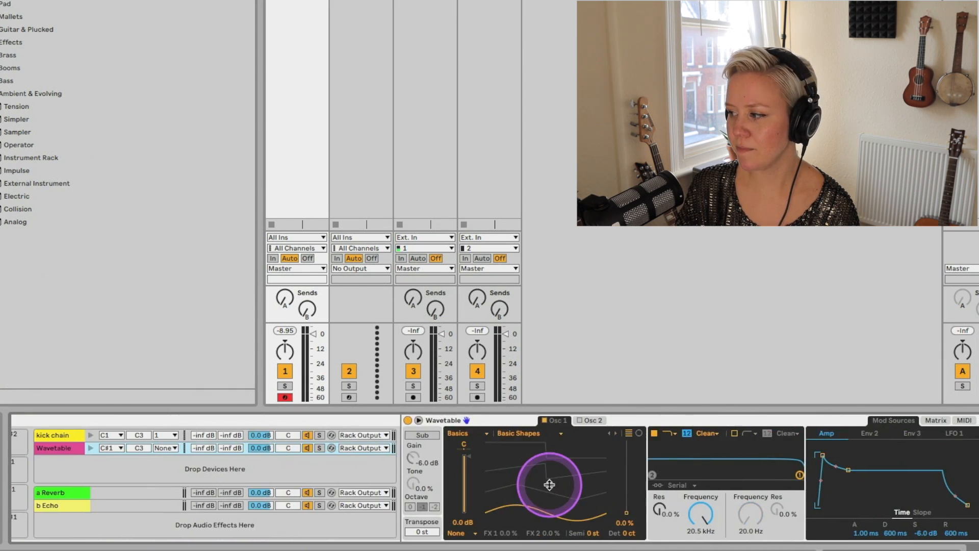
{"action": "left_click", "coordinate": [208, 439]}
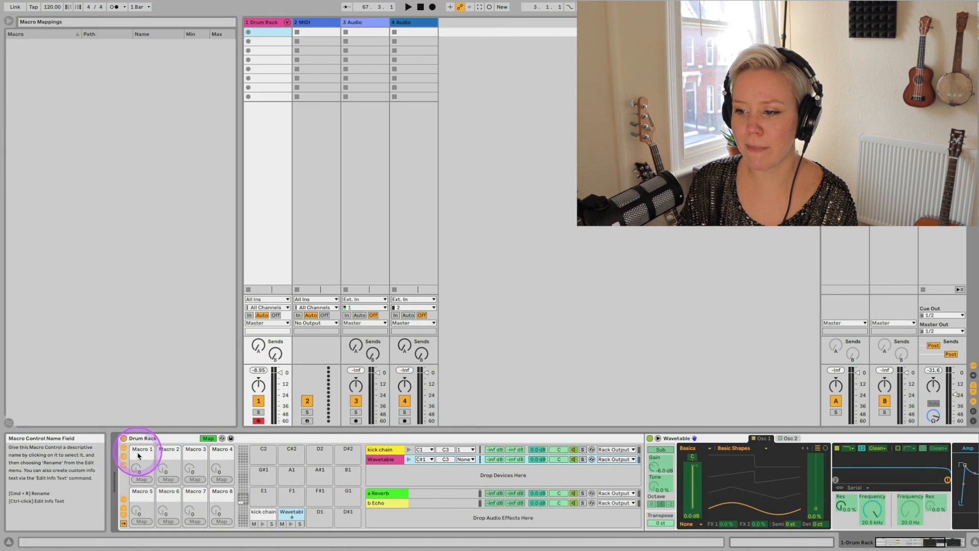
{"action": "left_click", "coordinate": [534, 509]}
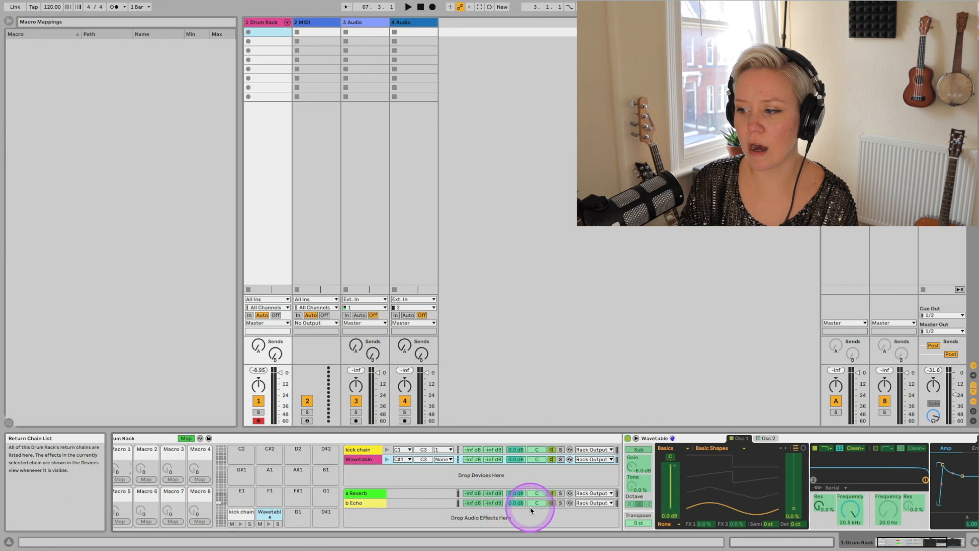
{"action": "left_click", "coordinate": [460, 475]}
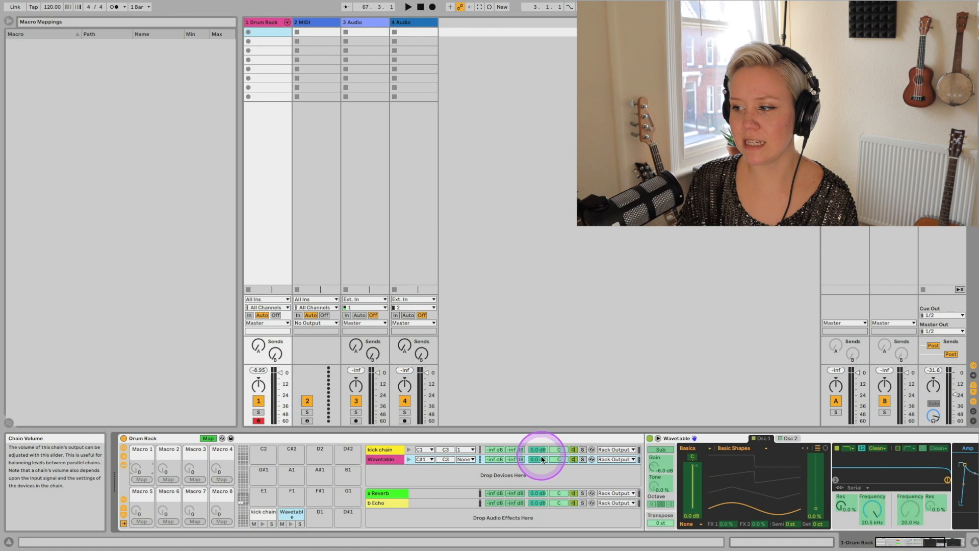
Map the chain volumes of both the kick chain and the Wavetable chain to Macro 1.
{"action": "left_click", "coordinate": [541, 451]}
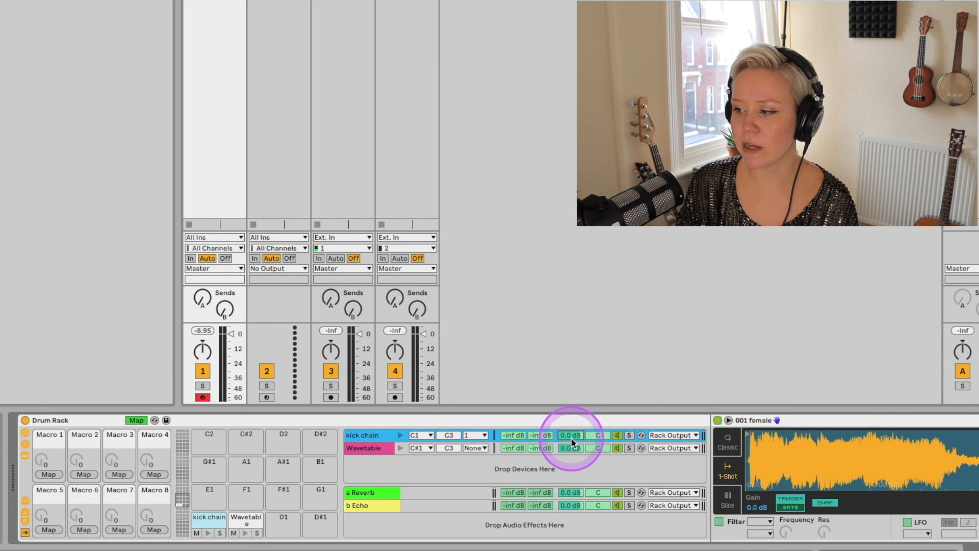
{"action": "left_click", "coordinate": [48, 475]}
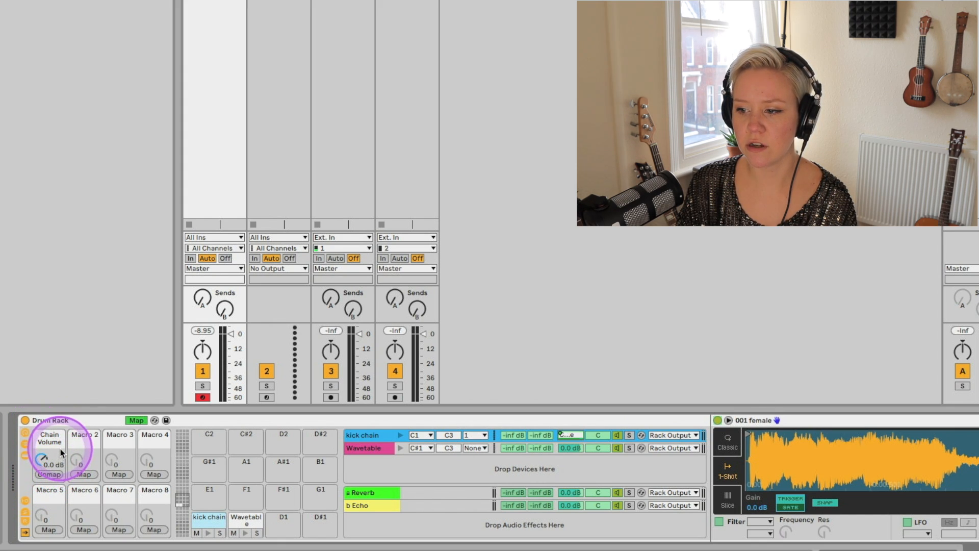
{"action": "left_click", "coordinate": [568, 448]}
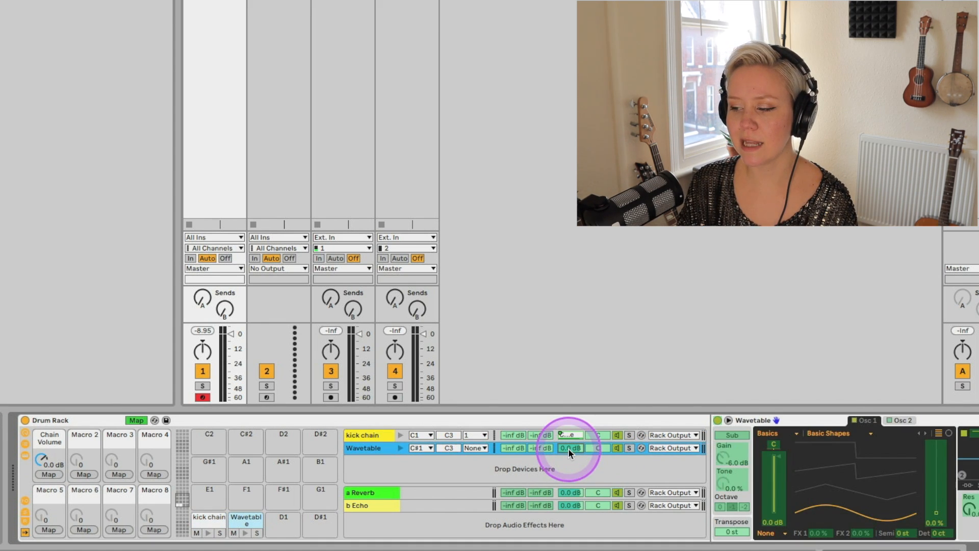
{"action": "left_click", "coordinate": [48, 475]}
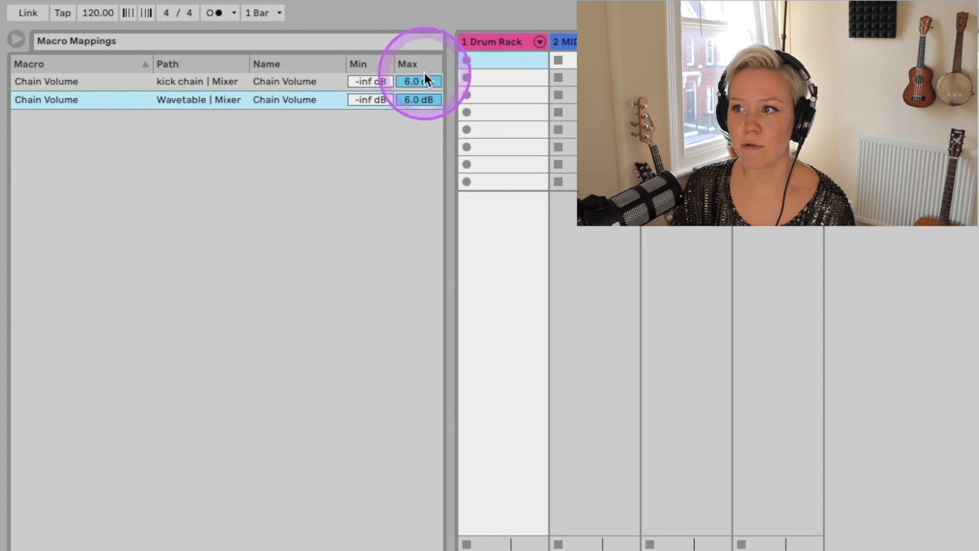
Set the maximum of both Chain Volume mappings to 5.0 dB and turn off macro mapping.
{"action": "left_click", "coordinate": [413, 81]}
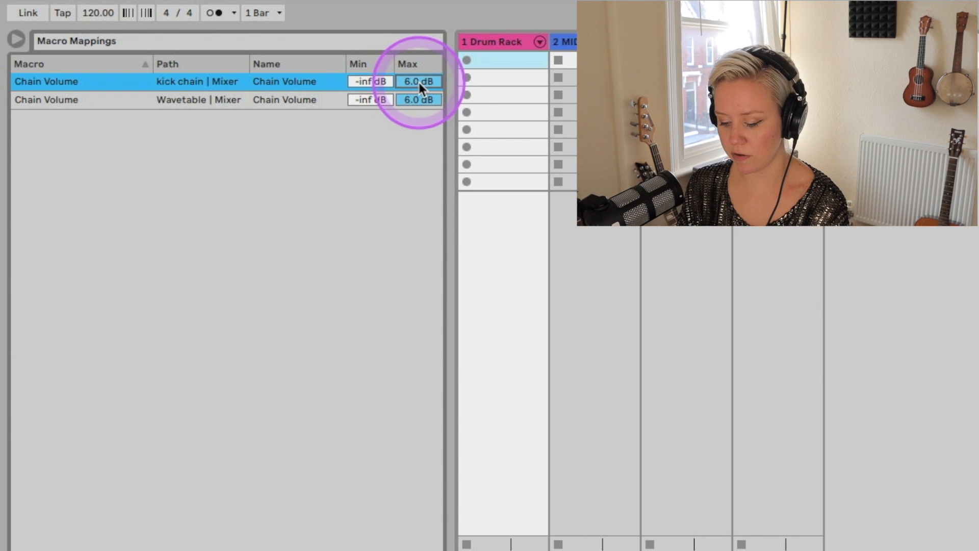
{"action": "type", "text": "5"}
{"action": "key", "text": "Return"}
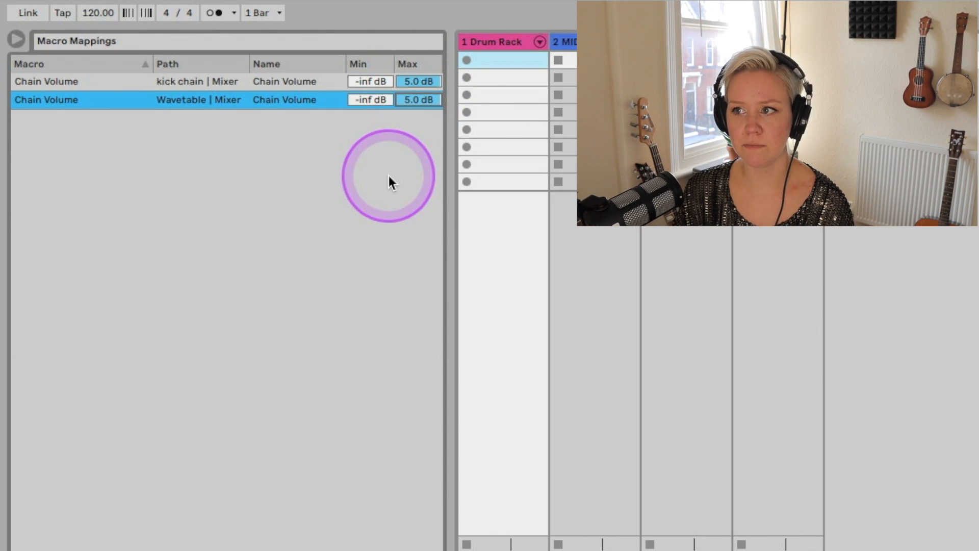
{"action": "left_click", "coordinate": [261, 302]}
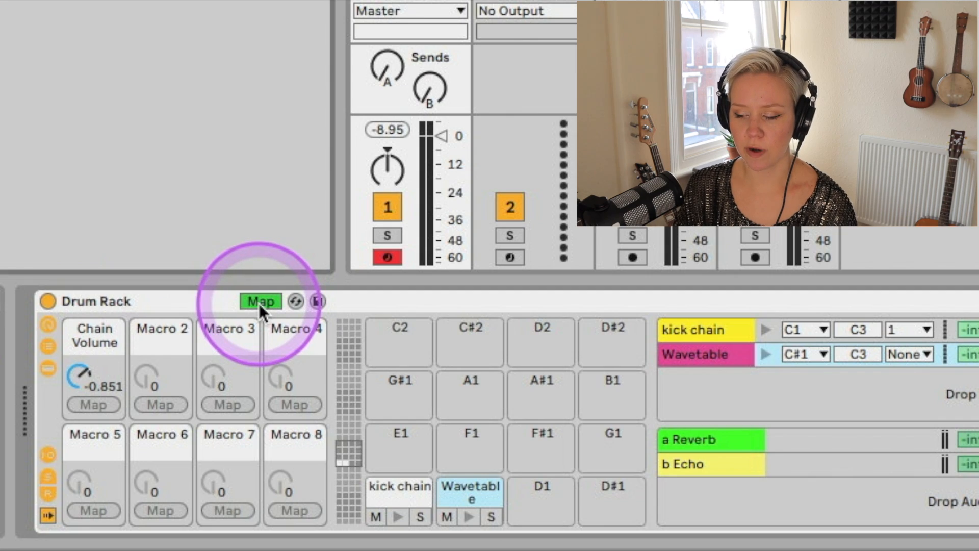
{"action": "left_click", "coordinate": [259, 304]}
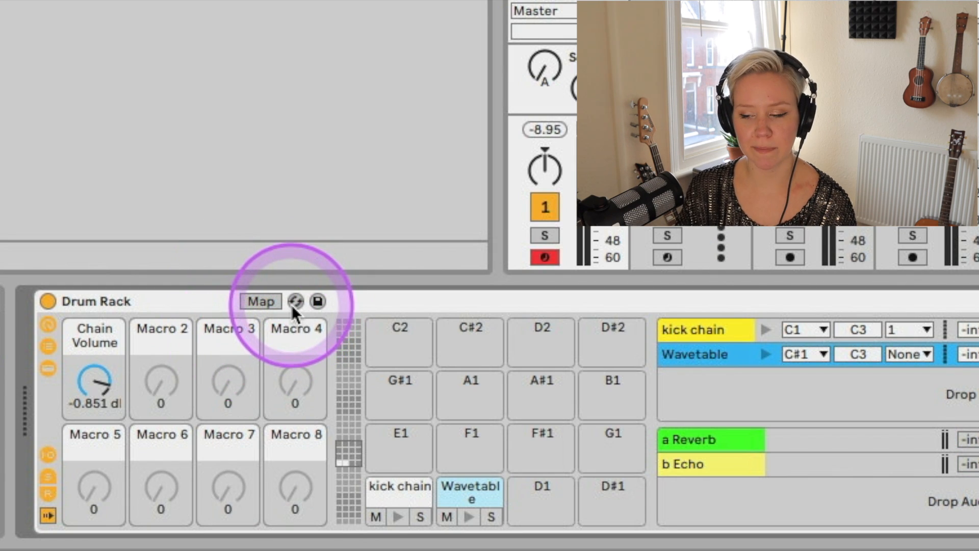
Turn the Chain Volume macro up to 5.0 dB and down to -inf dB to test both mapped volumes.
{"action": "left_click", "coordinate": [93, 385]}
{"action": "left_click_drag", "start_coordinate": [93, 393], "coordinate": [94, 357]}
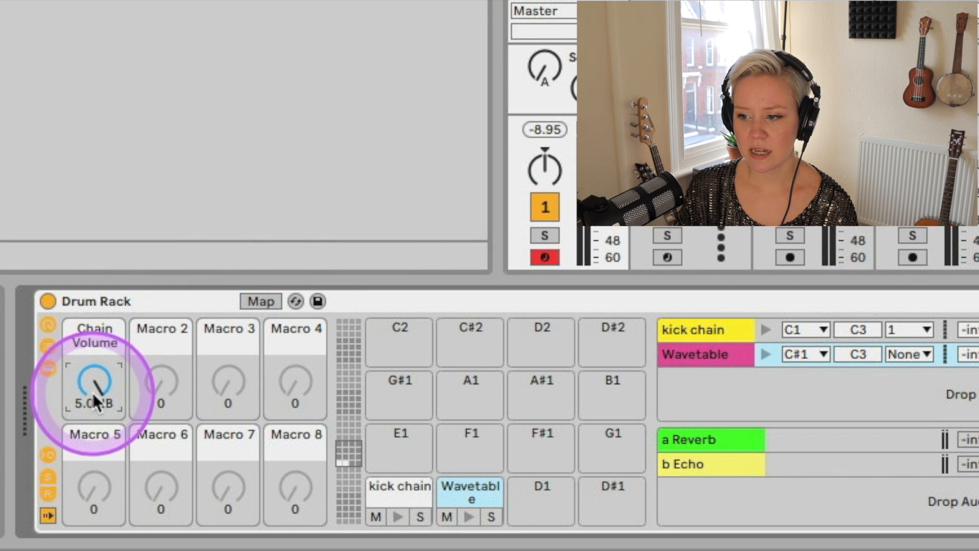
{"action": "left_click_drag", "start_coordinate": [104, 392], "coordinate": [104, 423]}
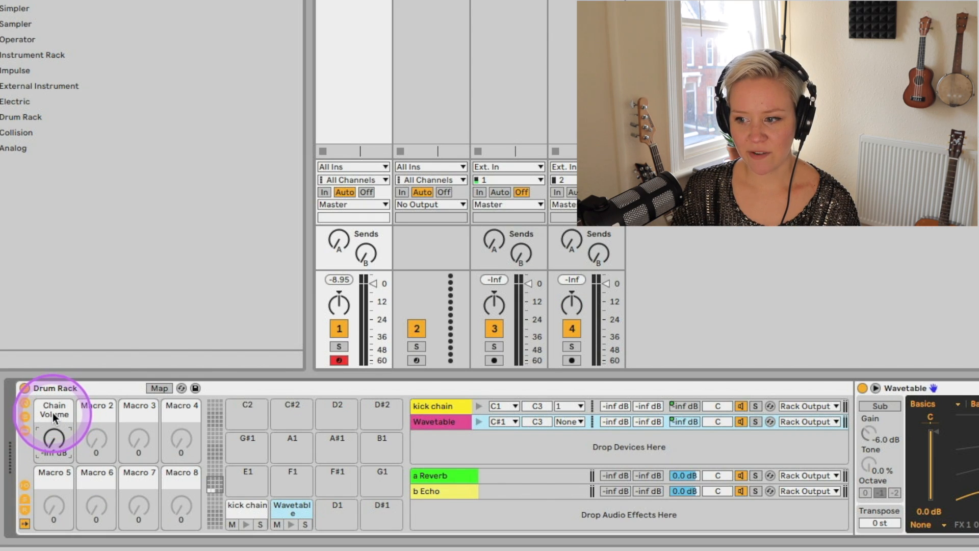
Rename the Chain Volume macro as Master volume and give it a pink color.
{"action": "right_click", "coordinate": [93, 342]}
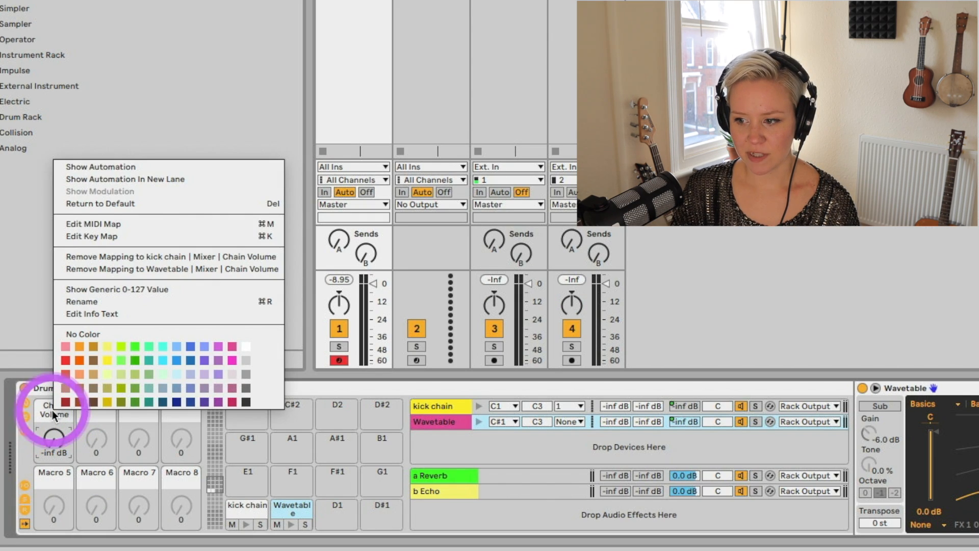
{"action": "left_click", "coordinate": [108, 302]}
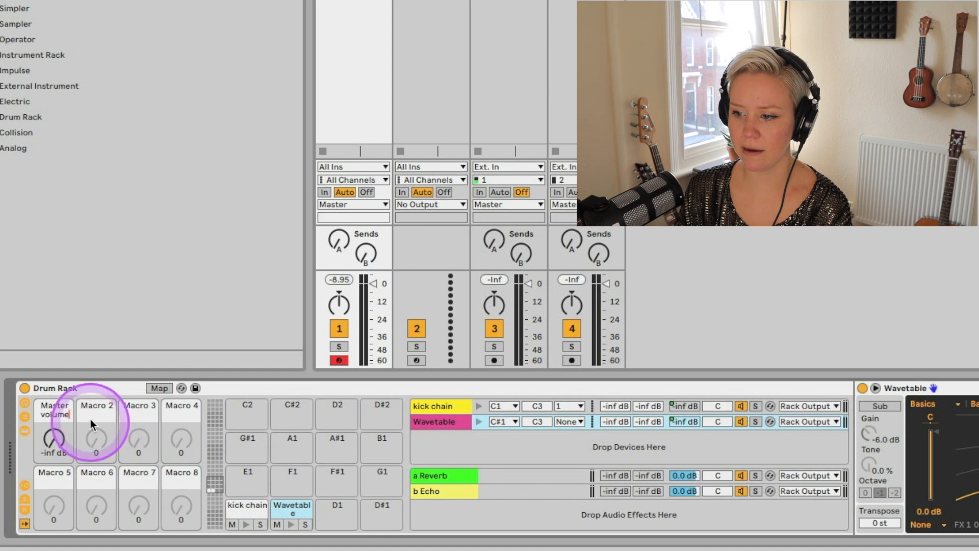
{"action": "right_click", "coordinate": [62, 410]}
{"action": "left_click", "coordinate": [74, 341]}
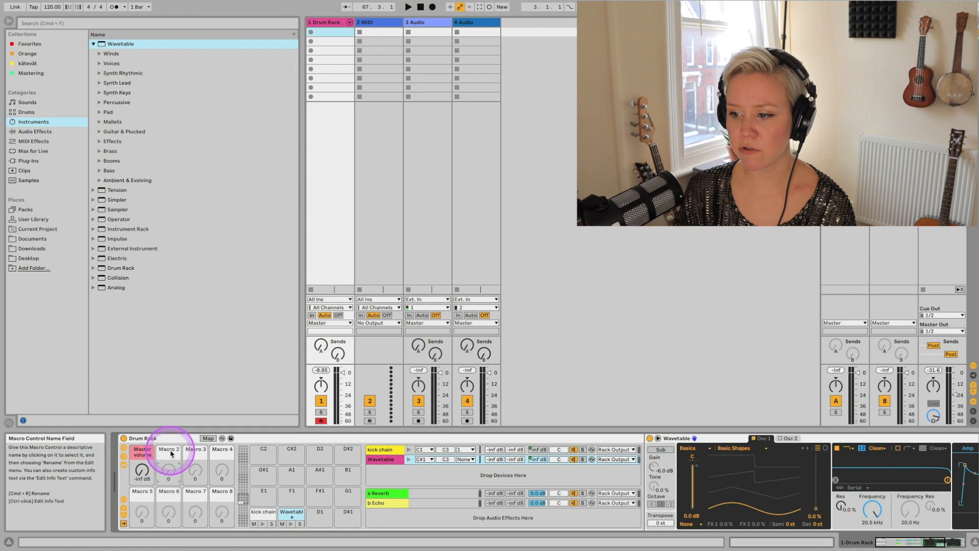
Map the Dry/Wet controls of the kick chain's Echo and Chorus effects to Macro 2.
{"action": "left_click", "coordinate": [382, 450]}
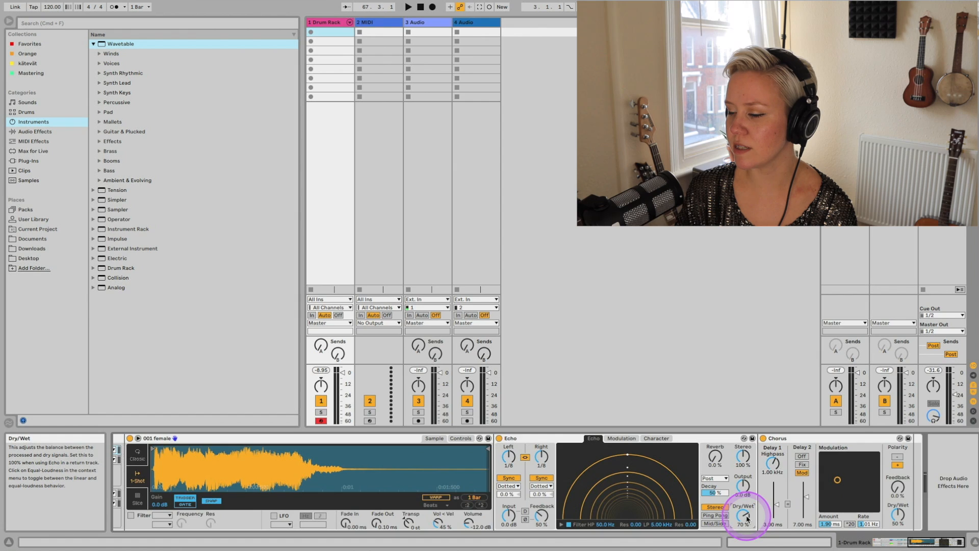
{"action": "scroll", "coordinate": [747, 519], "scroll_direction": "left", "scroll_amount": 10}
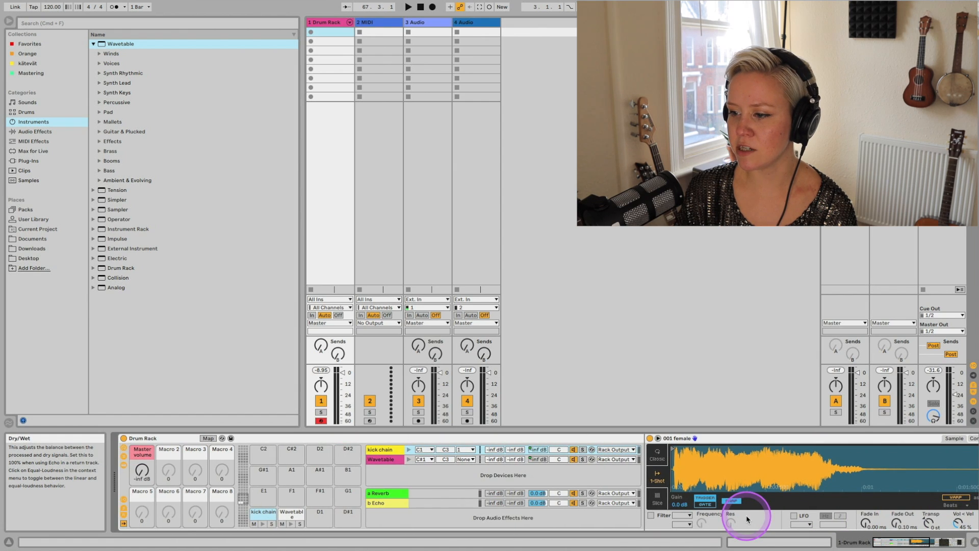
{"action": "left_click", "coordinate": [209, 438]}
{"action": "scroll", "coordinate": [350, 500], "scroll_direction": "right", "scroll_amount": 10}
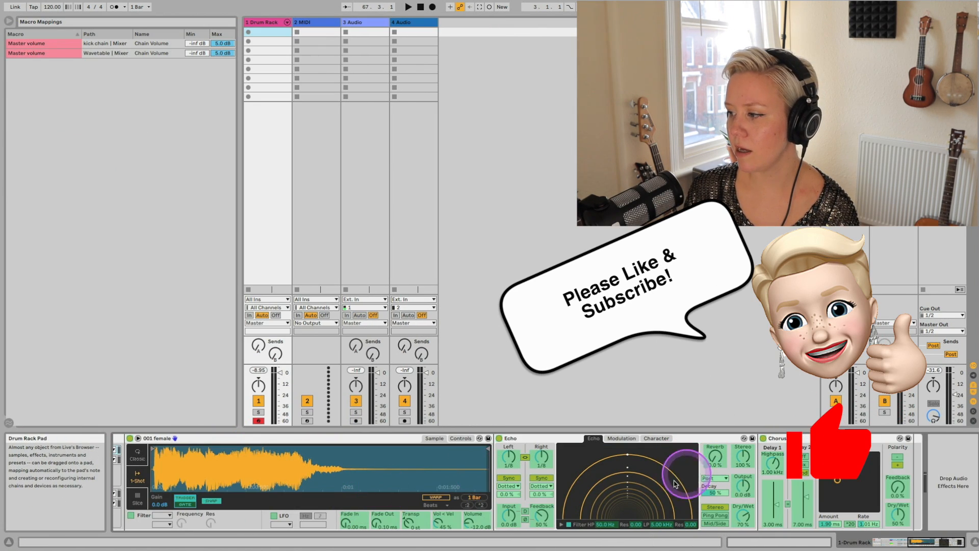
{"action": "scroll", "coordinate": [748, 519], "scroll_direction": "left", "scroll_amount": 10}
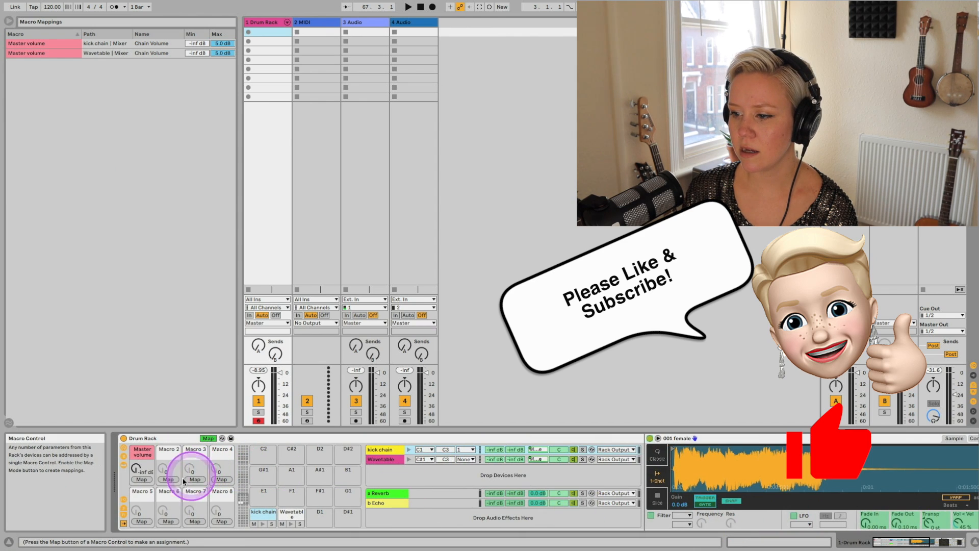
{"action": "left_click", "coordinate": [168, 479]}
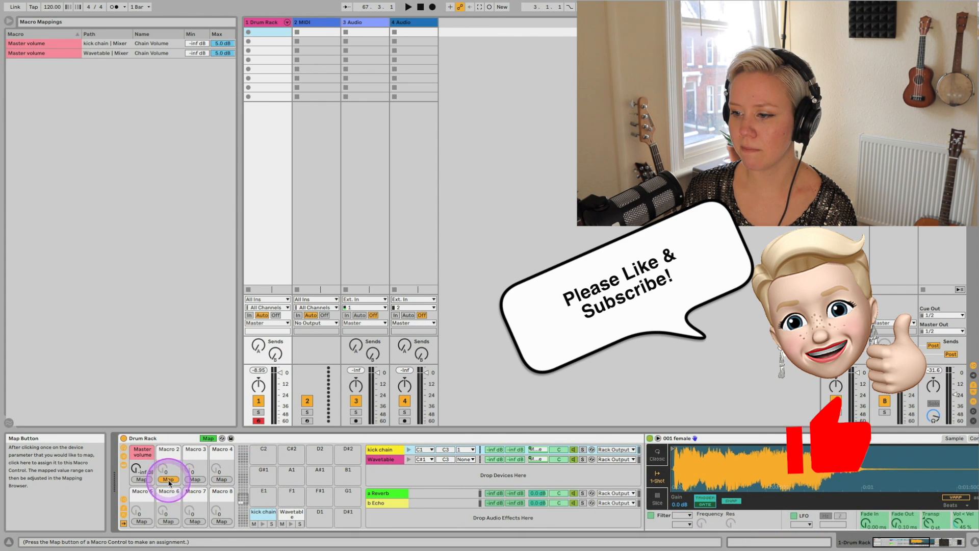
{"action": "scroll", "coordinate": [434, 505], "scroll_direction": "right", "scroll_amount": 10}
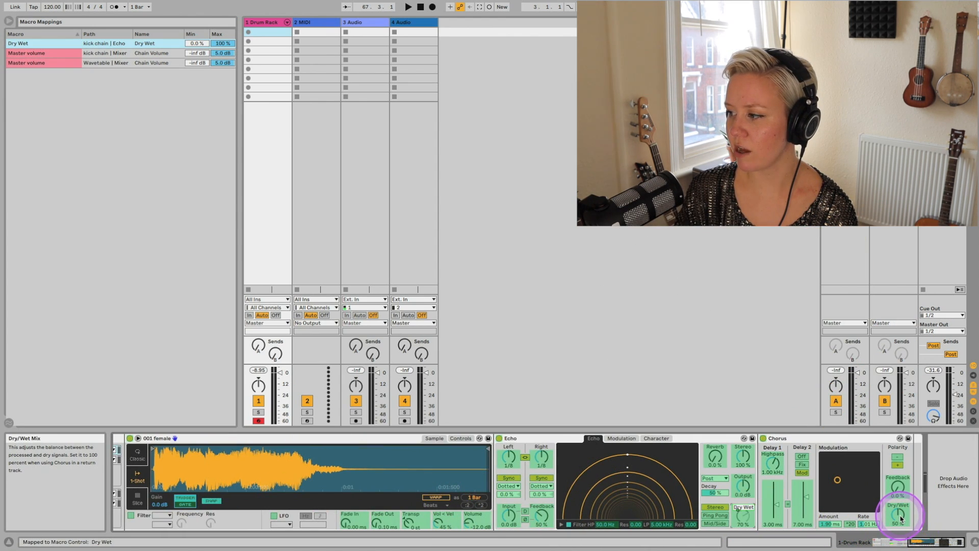
{"action": "scroll", "coordinate": [754, 505], "scroll_direction": "left", "scroll_amount": 10}
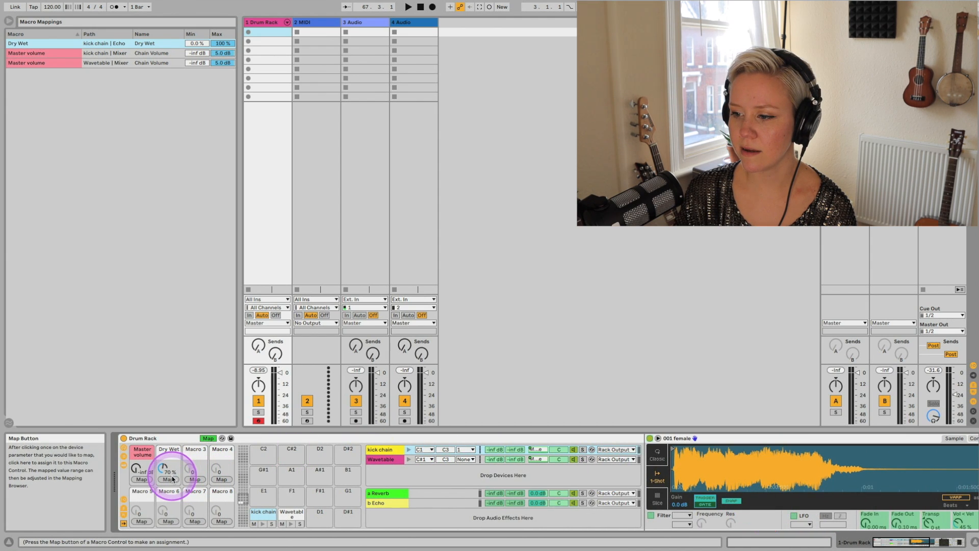
{"action": "left_click", "coordinate": [169, 479]}
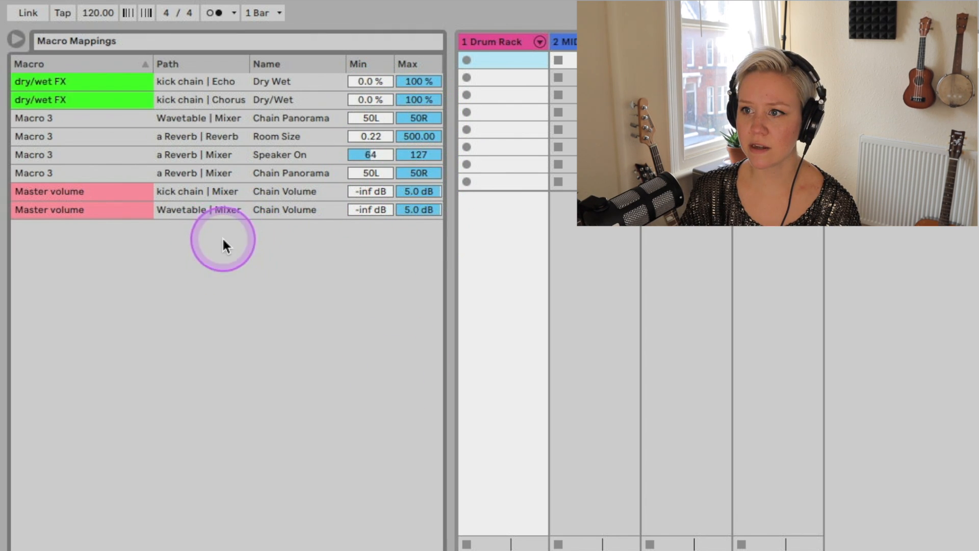
Delete the Macro 3 and Master volume mappings and map Wavetable's oscillator 1 wave position to Macro 3.
{"action": "left_click_drag", "start_coordinate": [222, 236], "coordinate": [224, 123]}
{"action": "key", "text": "Delete"}
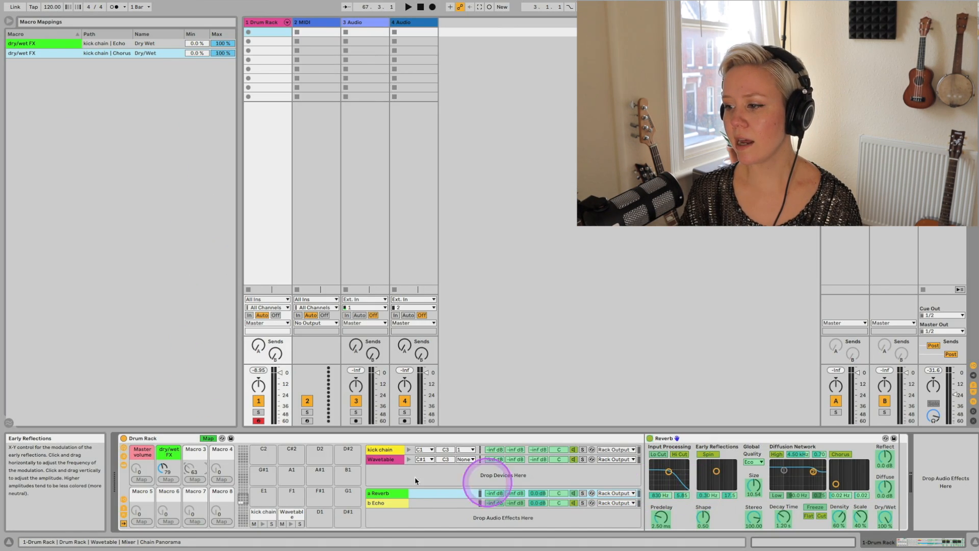
{"action": "left_click", "coordinate": [385, 459]}
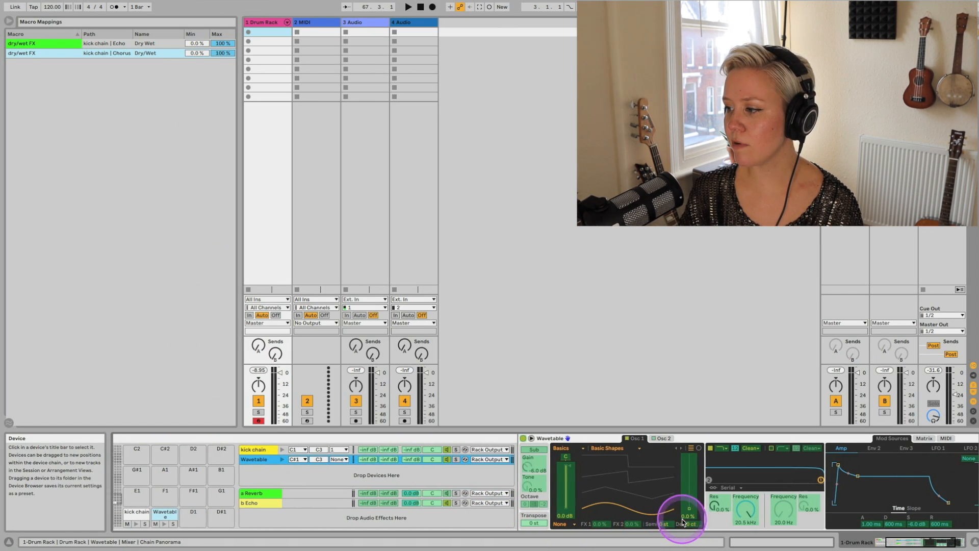
{"action": "left_click", "coordinate": [681, 486]}
{"action": "scroll", "coordinate": [683, 504], "scroll_direction": "left", "scroll_amount": 5}
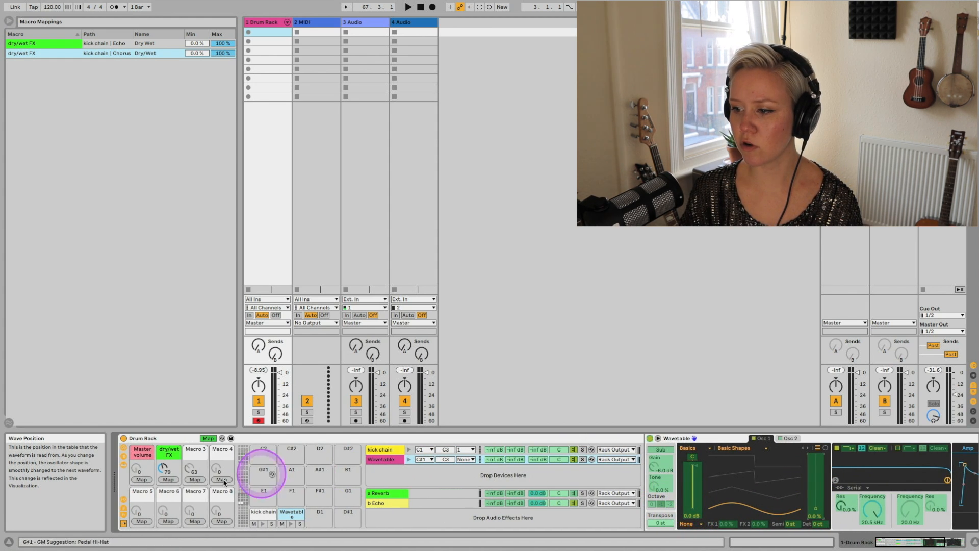
{"action": "left_click", "coordinate": [195, 480]}
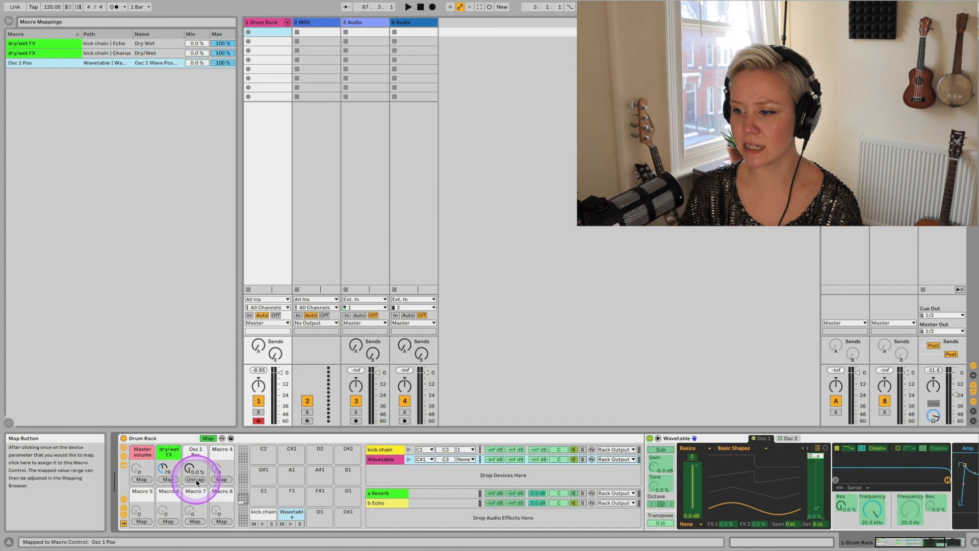
Turn off macro mapping and sweep the Osc 1 Pos macro, leaving it at 57 %.
{"action": "left_click", "coordinate": [208, 438]}
{"action": "left_click_drag", "start_coordinate": [195, 472], "coordinate": [196, 469]}
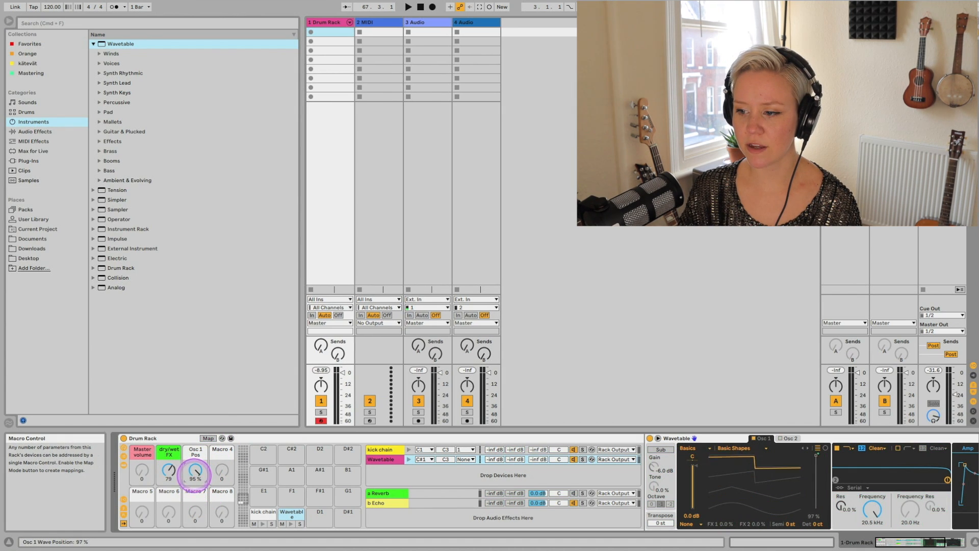
{"action": "scroll", "coordinate": [200, 473], "scroll_direction": "right", "scroll_amount": 1}
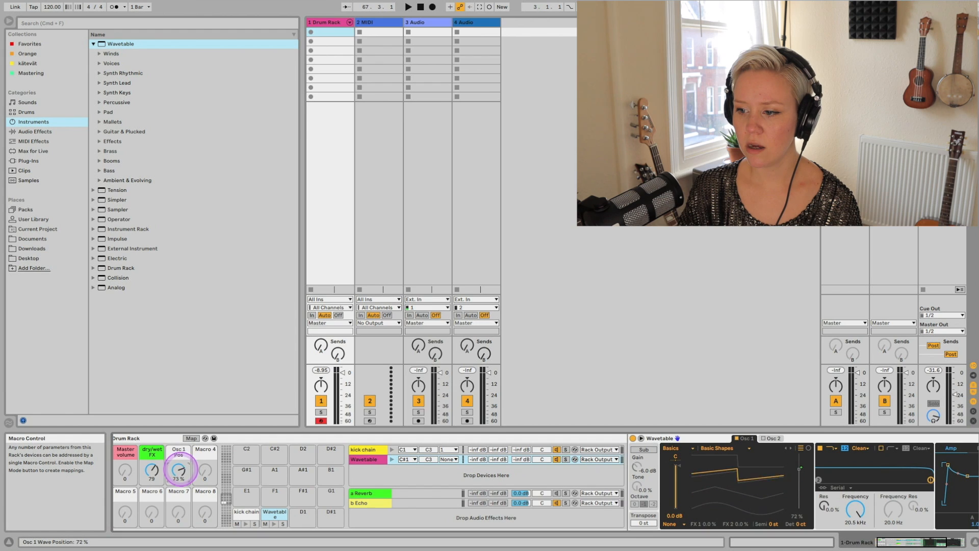
{"action": "left_click_drag", "start_coordinate": [179, 470], "coordinate": [178, 465]}
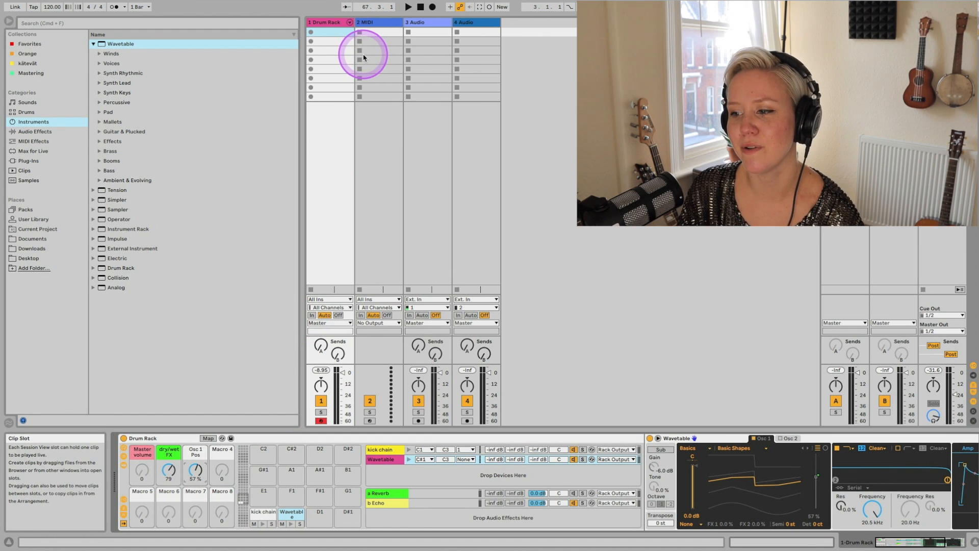
Unfold and fold the Drum Rack track's chains in the Session View mixer, leaving them unfolded.
{"action": "left_click", "coordinate": [350, 22]}
{"action": "left_click", "coordinate": [328, 25]}
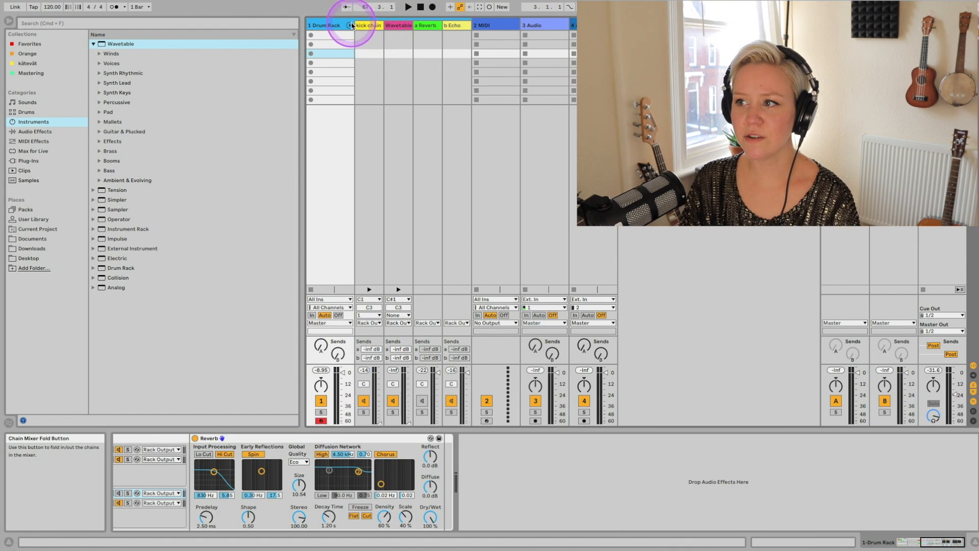
{"action": "left_click", "coordinate": [349, 25]}
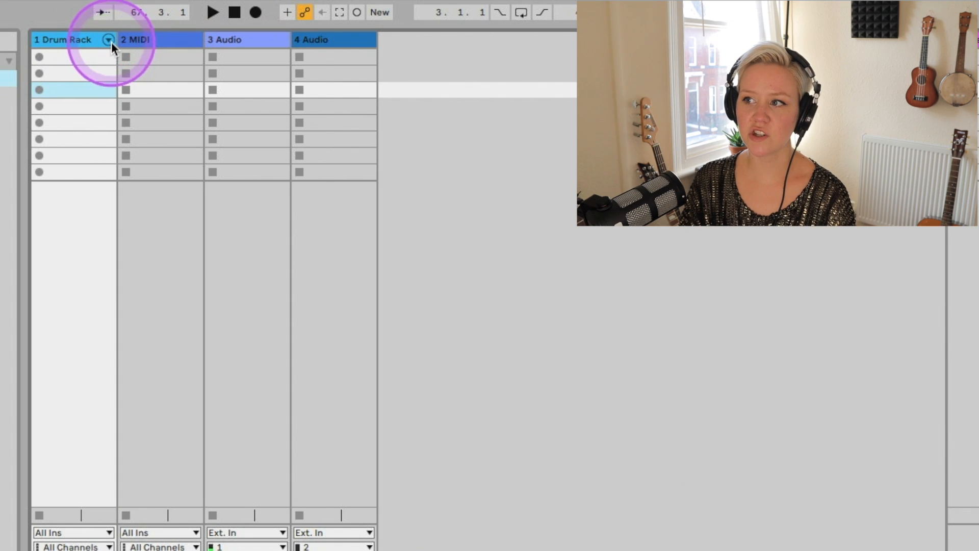
{"action": "left_click", "coordinate": [351, 22]}
{"action": "left_click", "coordinate": [111, 42]}
{"action": "left_click", "coordinate": [111, 42]}
Select the kick, Wavetable, Reverb and Echo chains in the mixer to examine each one's devices.
{"action": "left_click", "coordinate": [135, 45]}
{"action": "left_click", "coordinate": [195, 45]}
{"action": "left_click", "coordinate": [247, 45]}
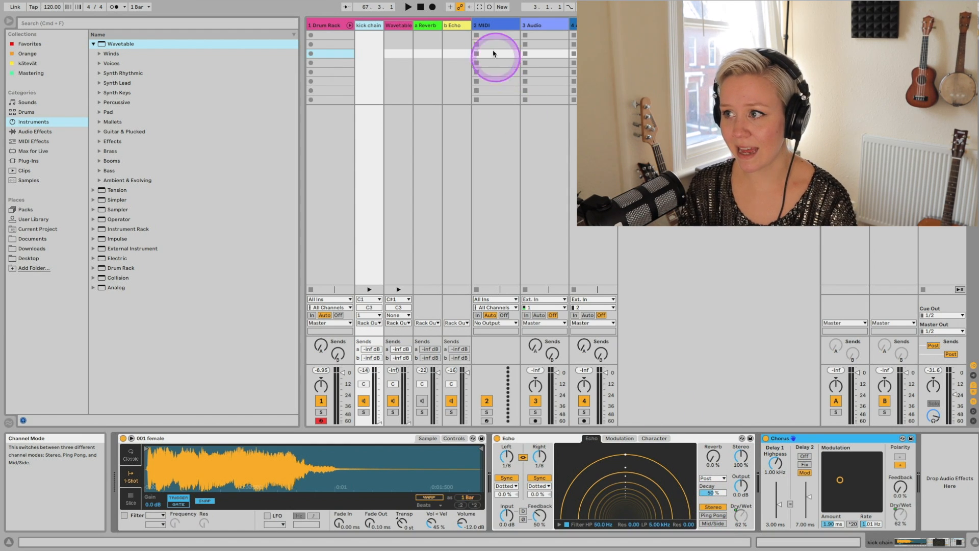
{"action": "left_click", "coordinate": [397, 24]}
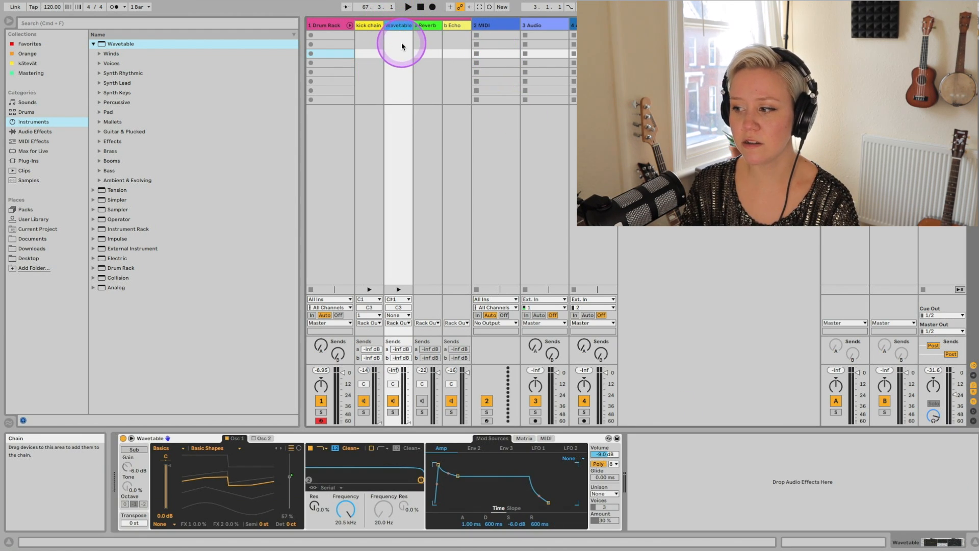
{"action": "left_click", "coordinate": [426, 25]}
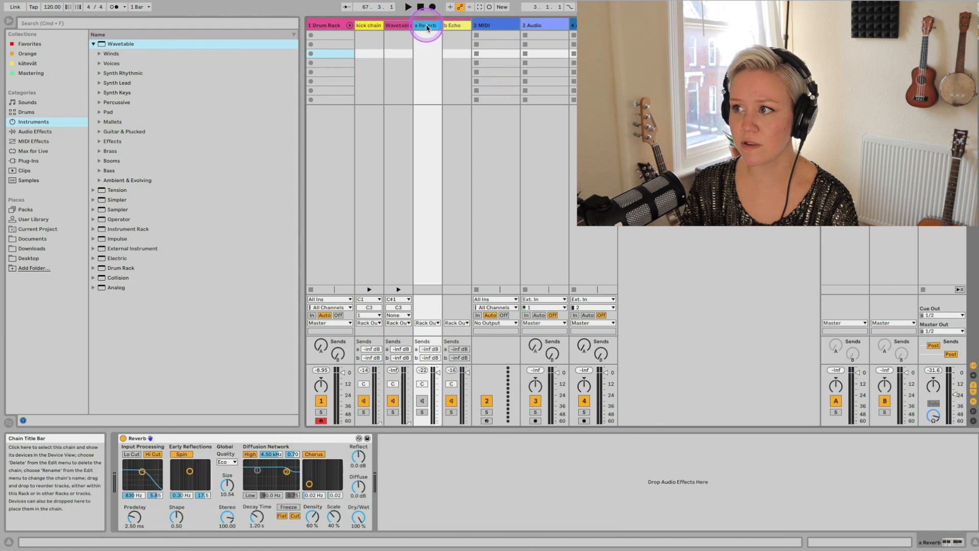
{"action": "left_click", "coordinate": [459, 26]}
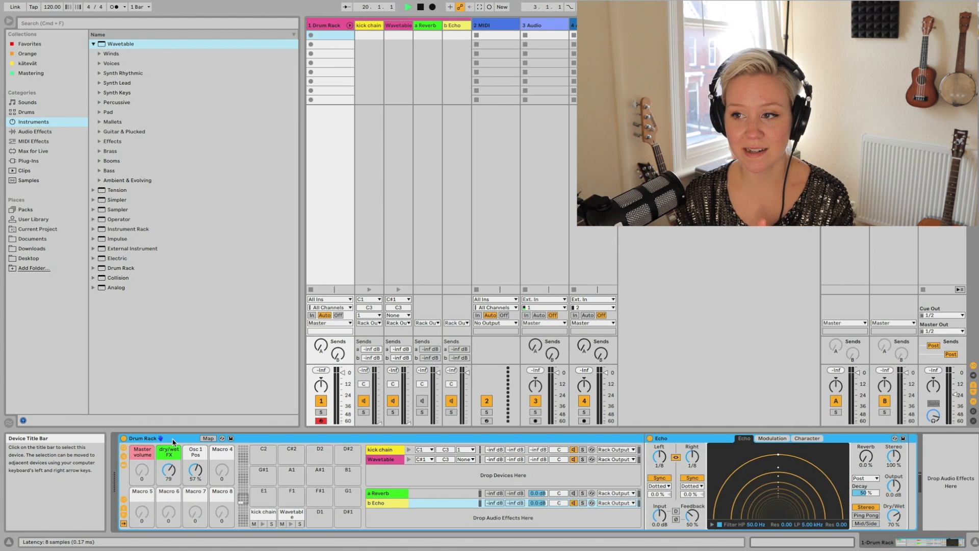
Add the 707 Cannibals Kit preset as a new chain in the Drum Rack.
{"action": "left_click", "coordinate": [26, 112]}
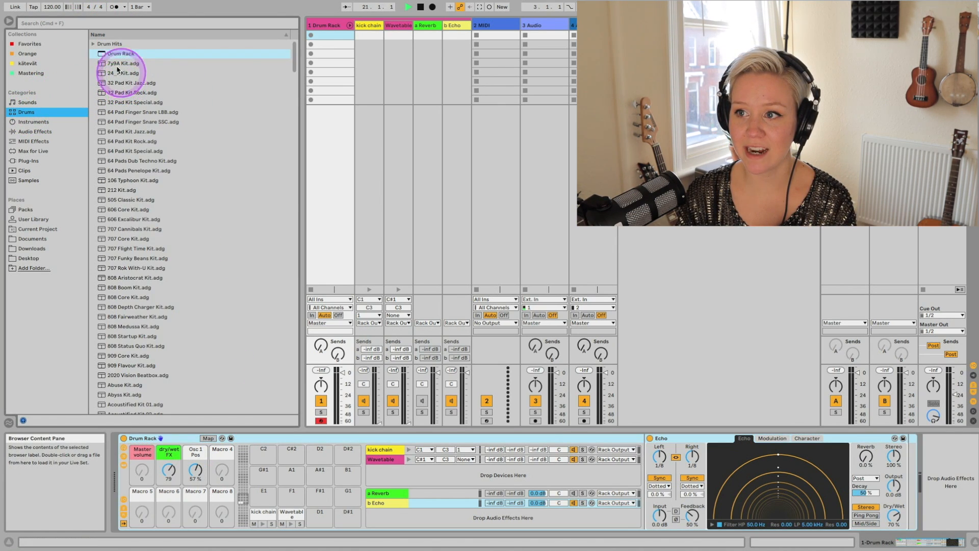
{"action": "left_click_drag", "start_coordinate": [121, 228], "coordinate": [421, 466]}
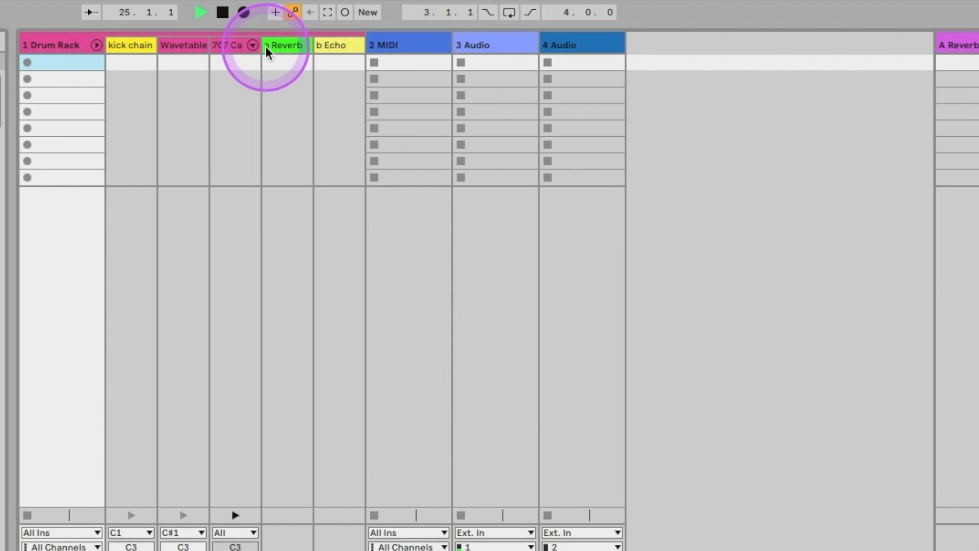
Unfold the 707 Cannibals Kit's nested chains in the mixer down to its Instrument Rack, and fold the nested racks back.
{"action": "left_click", "coordinate": [253, 46]}
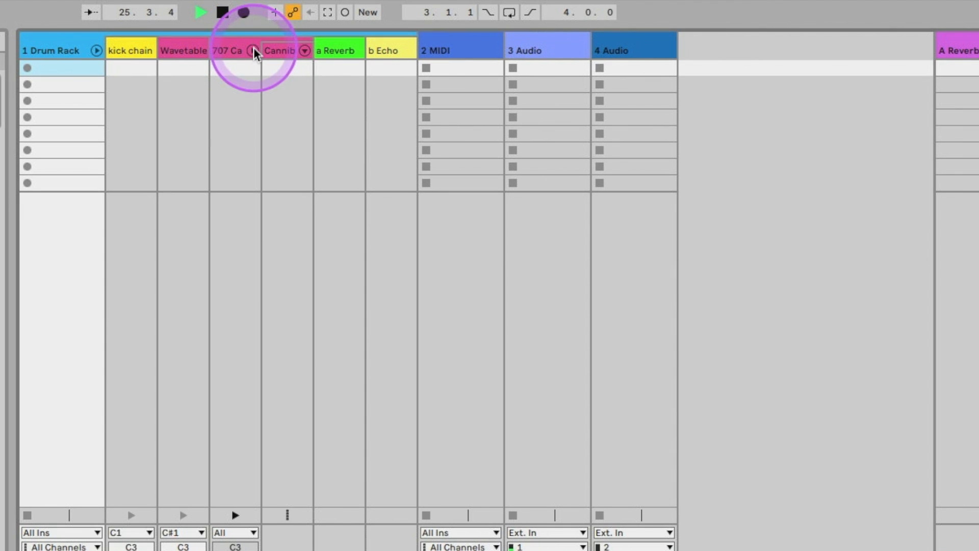
{"action": "left_click", "coordinate": [283, 56]}
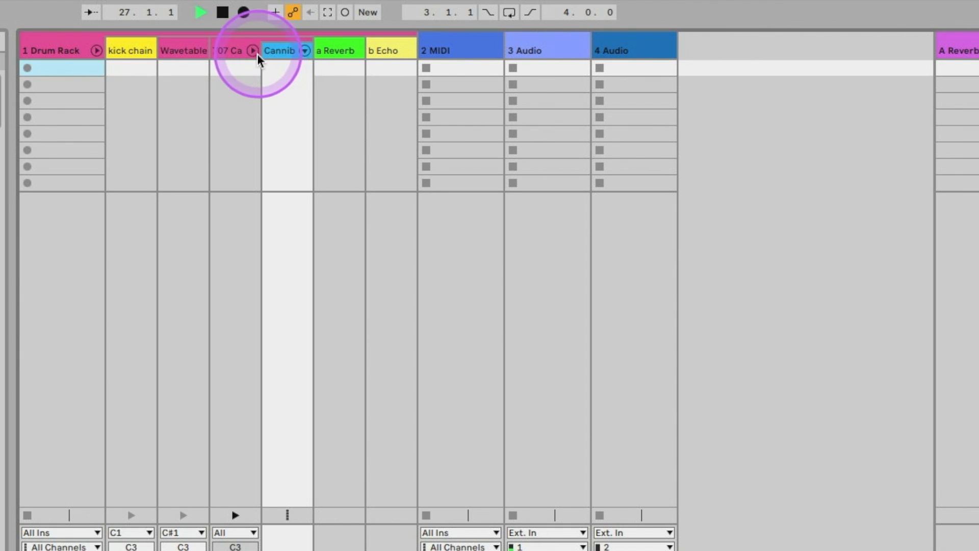
{"action": "left_click", "coordinate": [305, 52]}
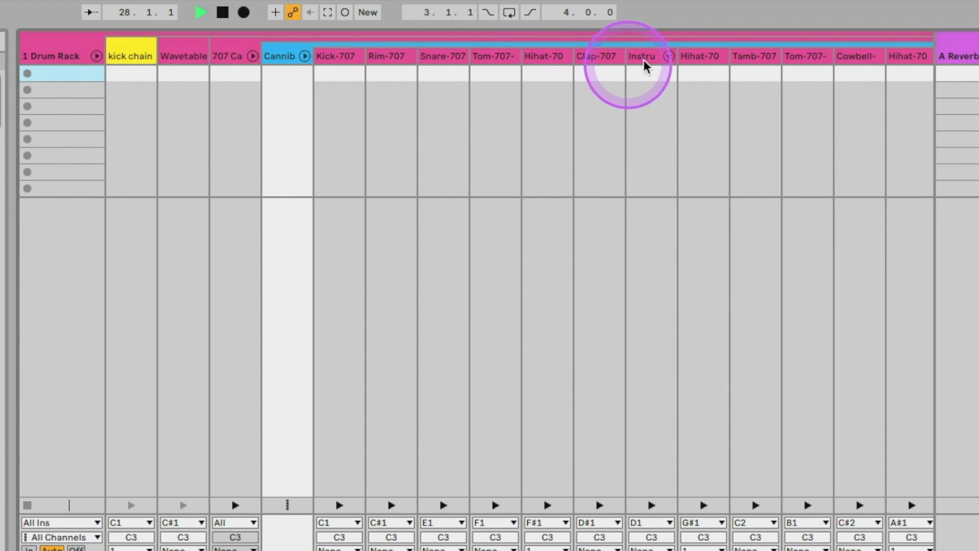
{"action": "left_click", "coordinate": [668, 60]}
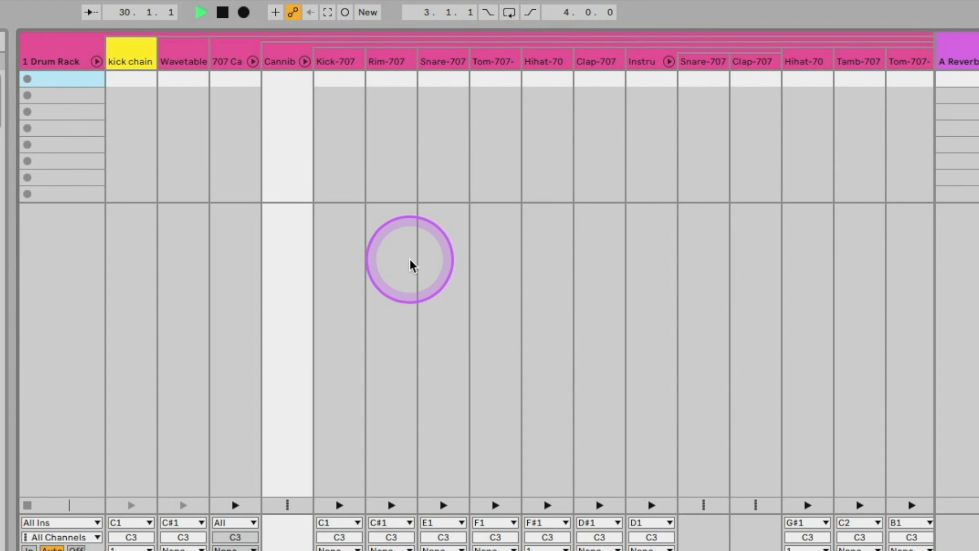
{"action": "left_click", "coordinate": [669, 62]}
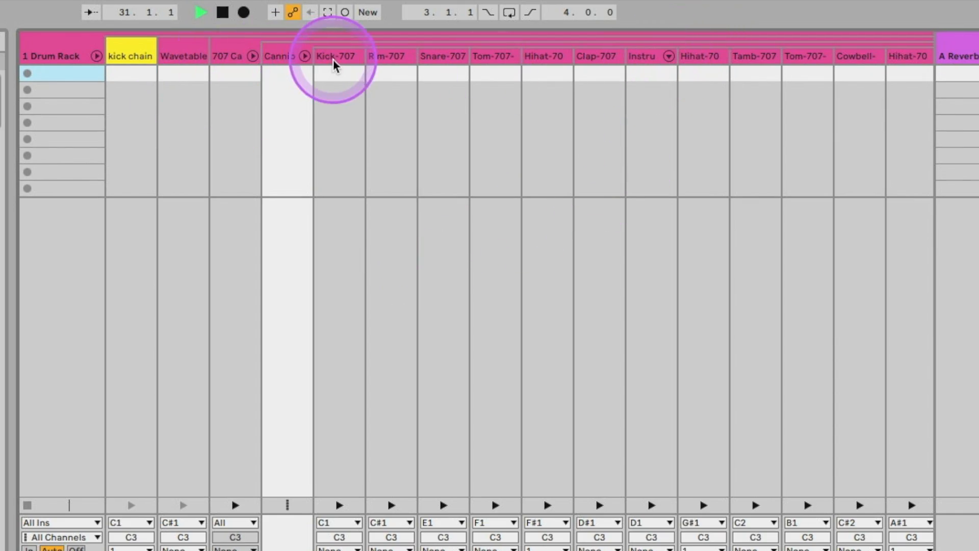
{"action": "left_click", "coordinate": [305, 56]}
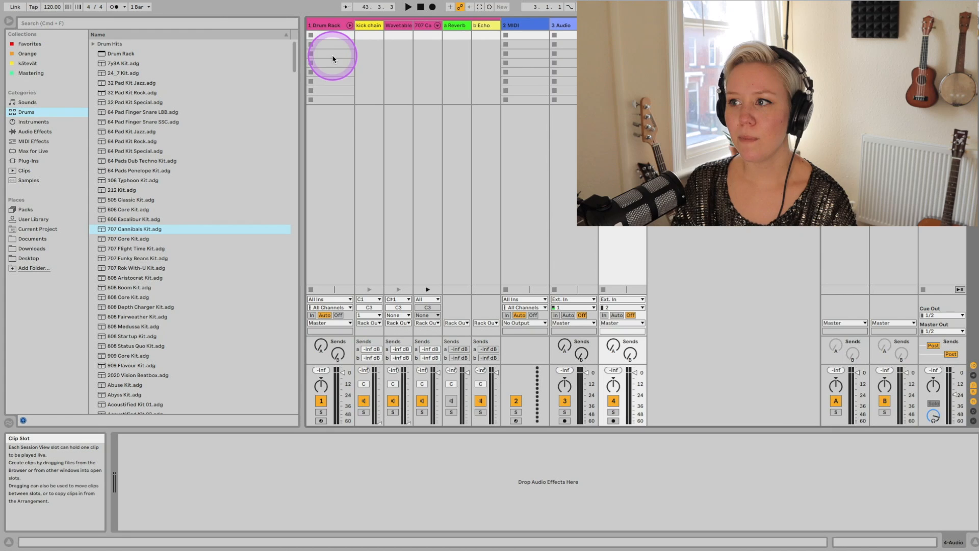
Create a MIDI clip in the Drum Rack track's second slot with five C1 notes for the kick chain.
{"action": "double_click", "coordinate": [332, 48]}
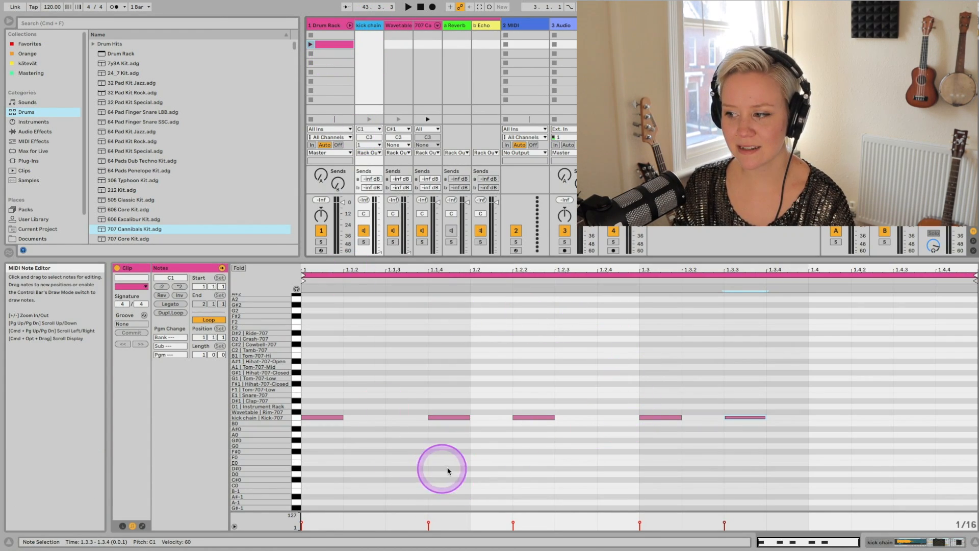
{"action": "left_click", "coordinate": [598, 442]}
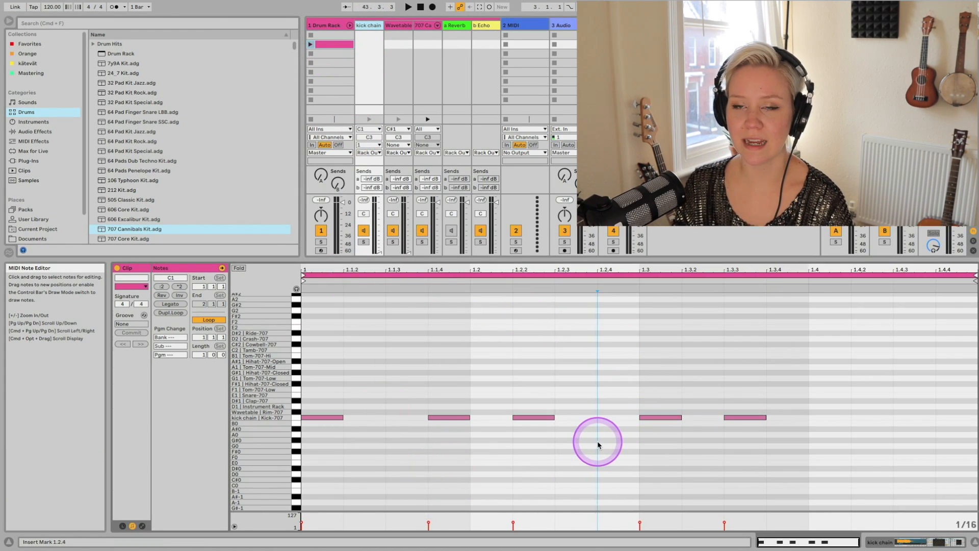
{"action": "left_click", "coordinate": [373, 1]}
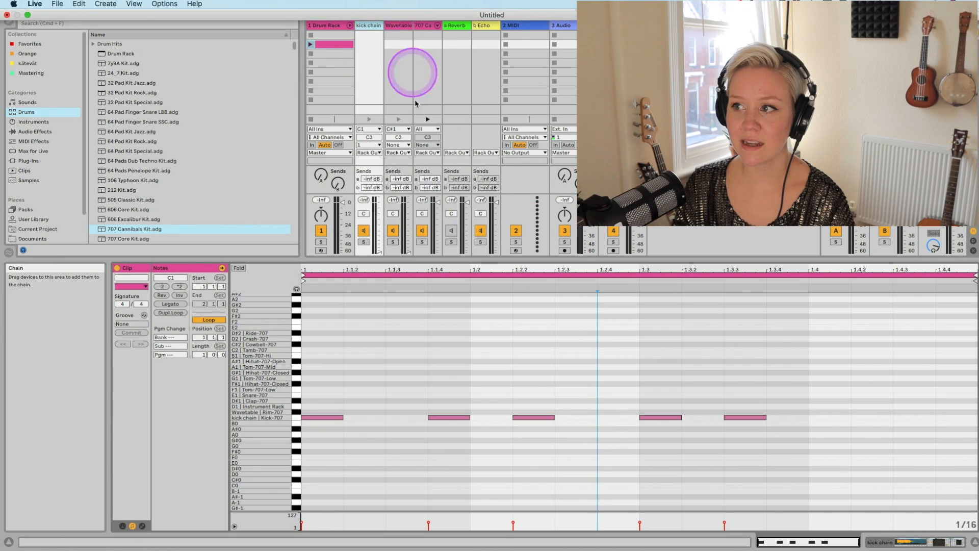
{"action": "left_click", "coordinate": [371, 28]}
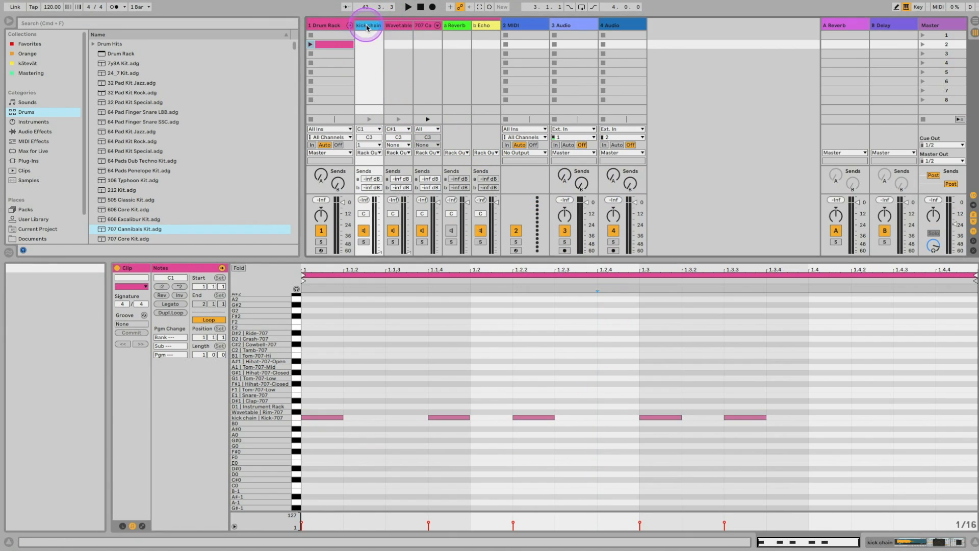
{"action": "left_click_drag", "start_coordinate": [719, 46], "coordinate": [718, 45]}
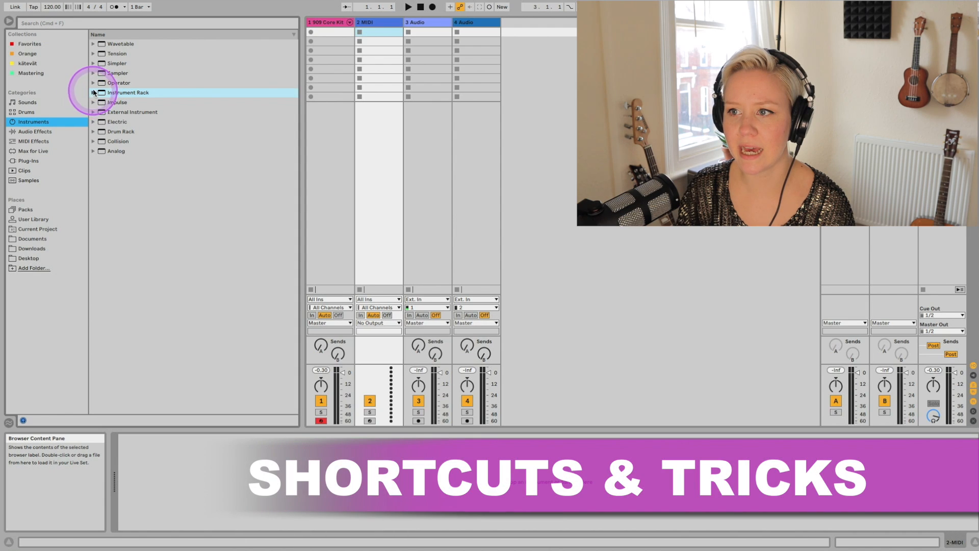
Load Wavetable onto the empty 2 MIDI track and group it into a Drum Rack, previewing its pad.
{"action": "left_click_drag", "start_coordinate": [103, 46], "coordinate": [376, 28]}
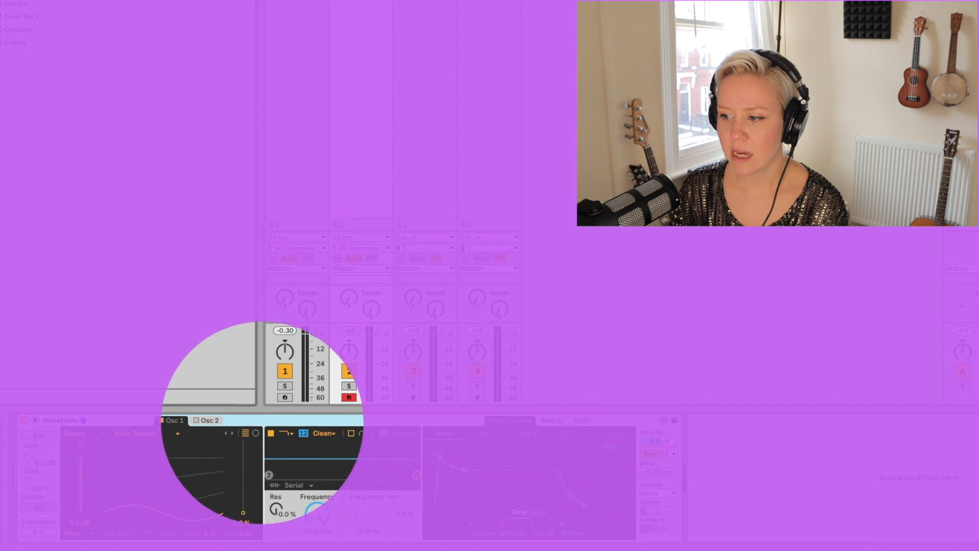
{"action": "right_click", "coordinate": [249, 423]}
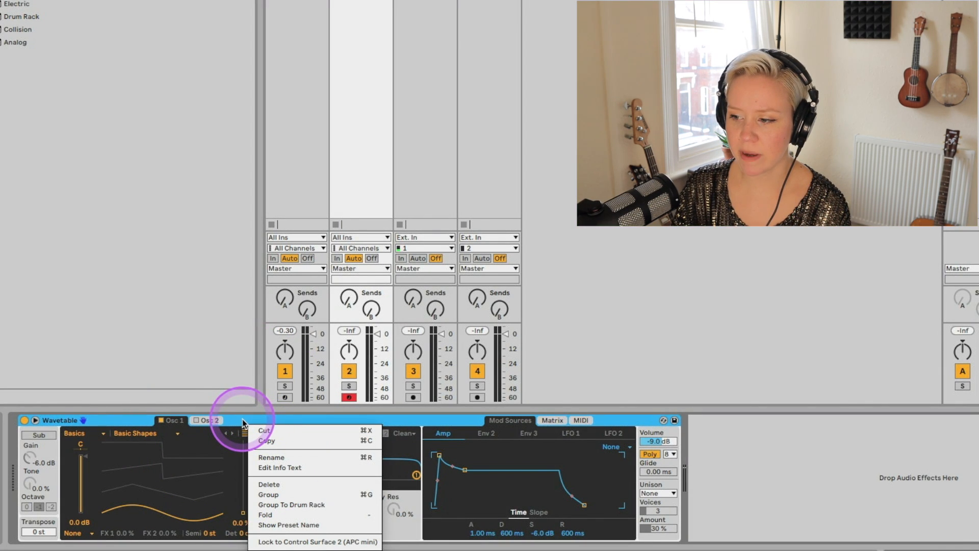
{"action": "left_click", "coordinate": [281, 507]}
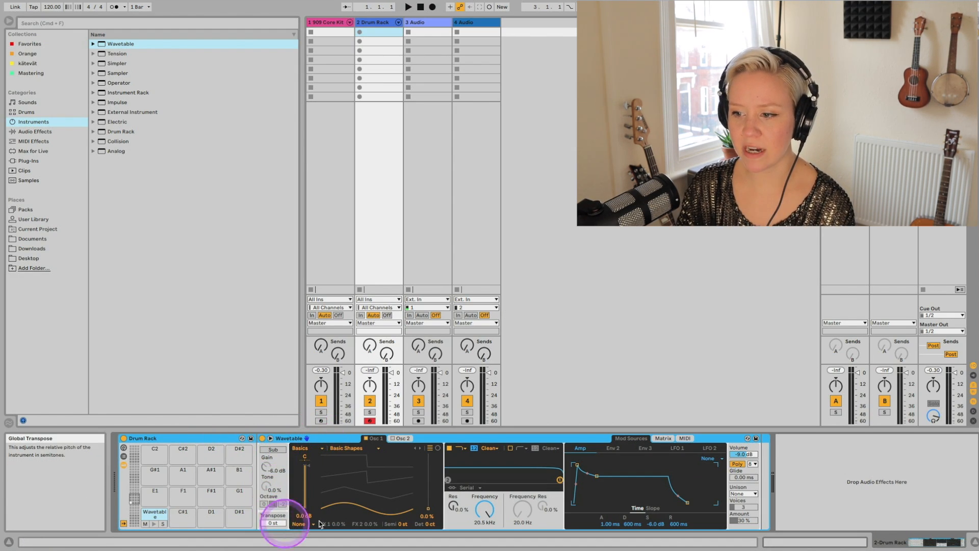
{"action": "left_click", "coordinate": [154, 515]}
{"action": "left_click", "coordinate": [154, 525]}
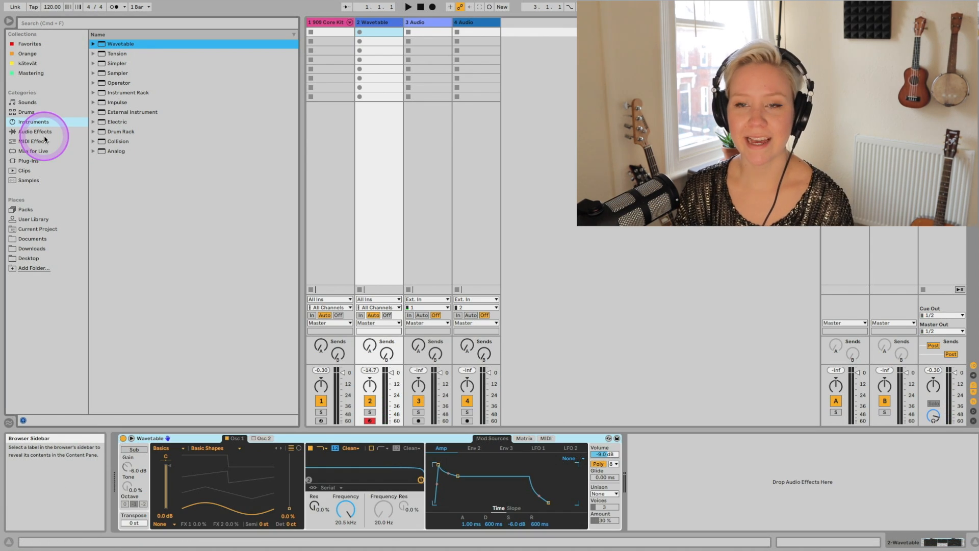
Add the Channel EQ and Echo audio effects after Wavetable on the second track.
{"action": "left_click", "coordinate": [38, 131]}
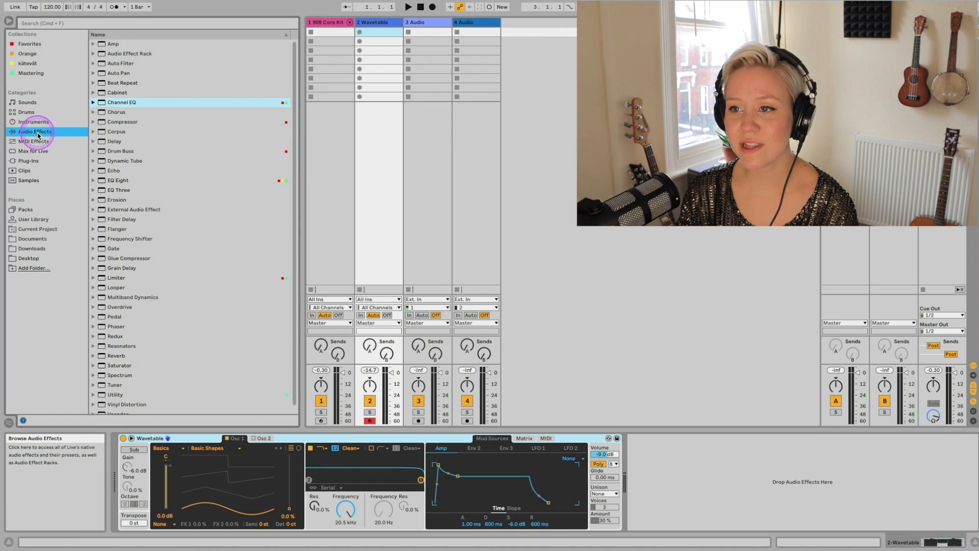
{"action": "double_click", "coordinate": [120, 106]}
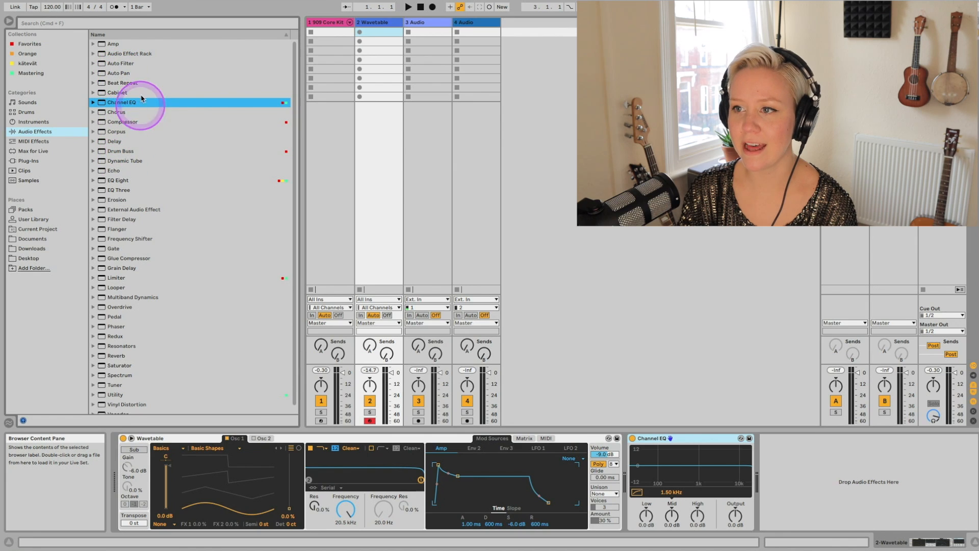
{"action": "double_click", "coordinate": [114, 170]}
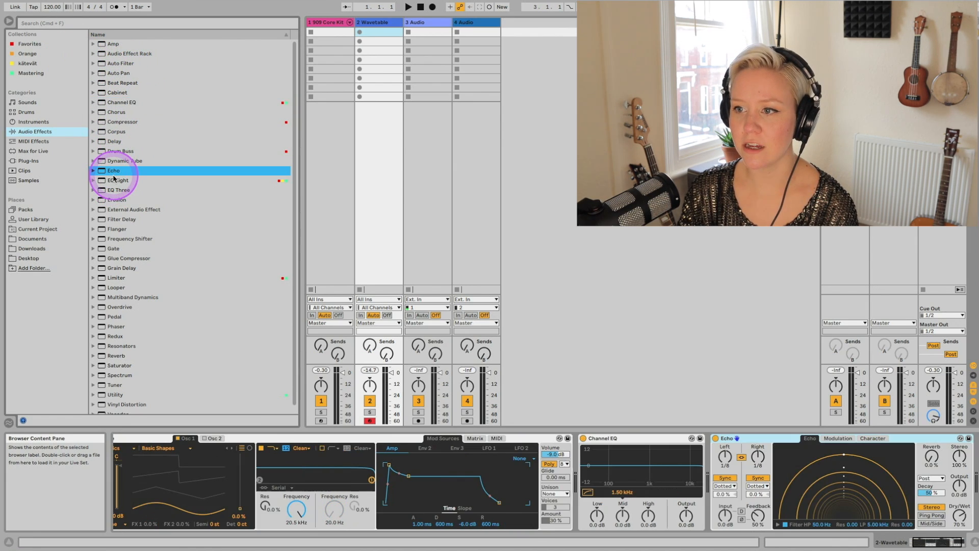
Group the Wavetable, Channel EQ and Echo devices together into a Drum Rack.
{"action": "left_click", "coordinate": [422, 478]}
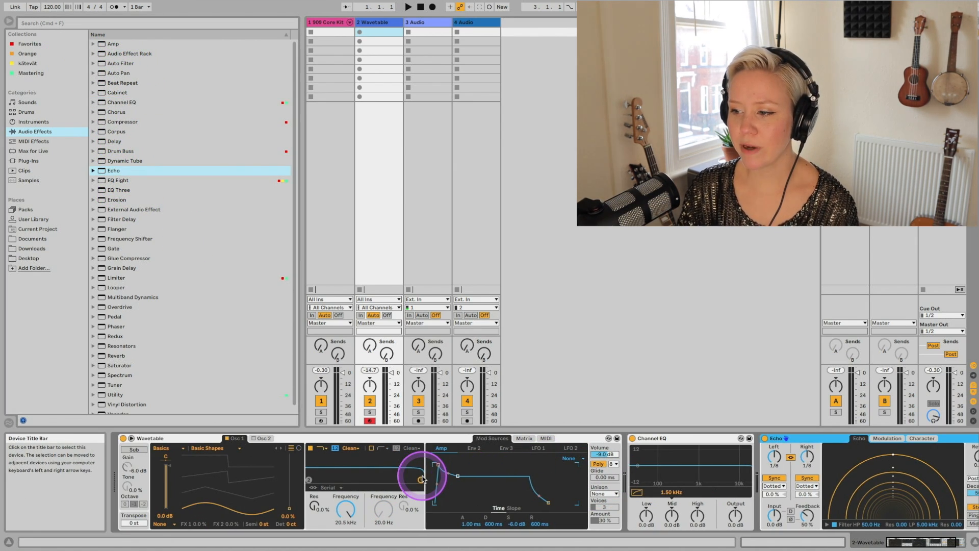
{"action": "left_click", "coordinate": [384, 442]}
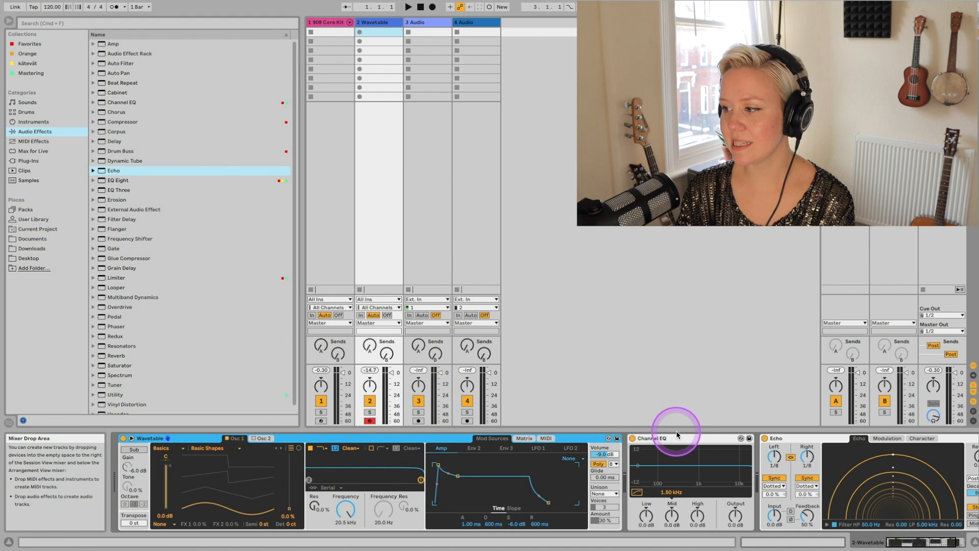
{"action": "left_click", "coordinate": [827, 442], "text": "shift"}
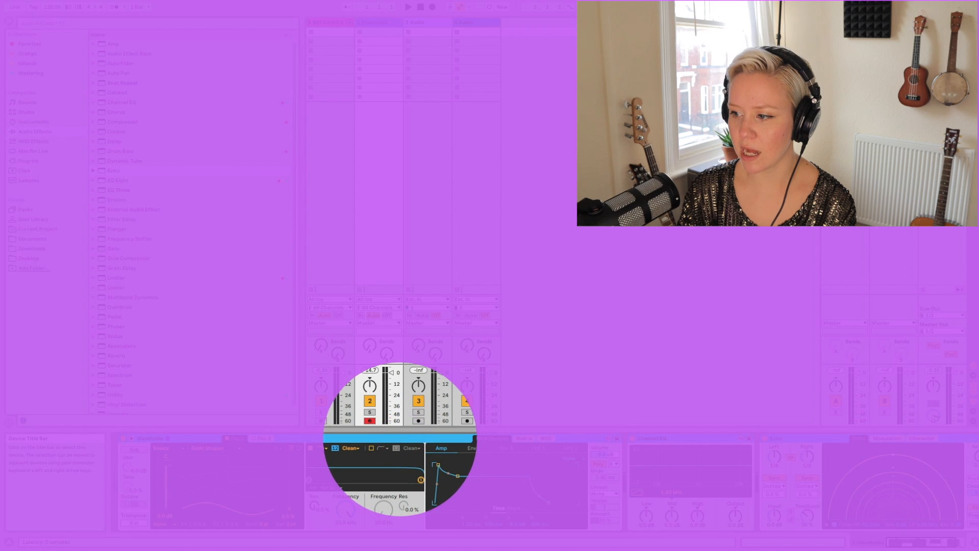
{"action": "right_click", "coordinate": [402, 442]}
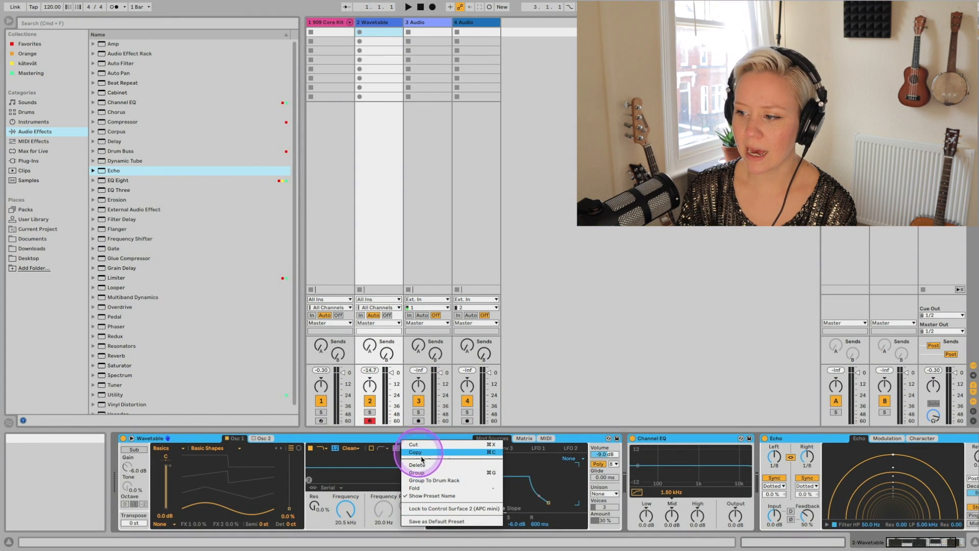
{"action": "left_click", "coordinate": [436, 481]}
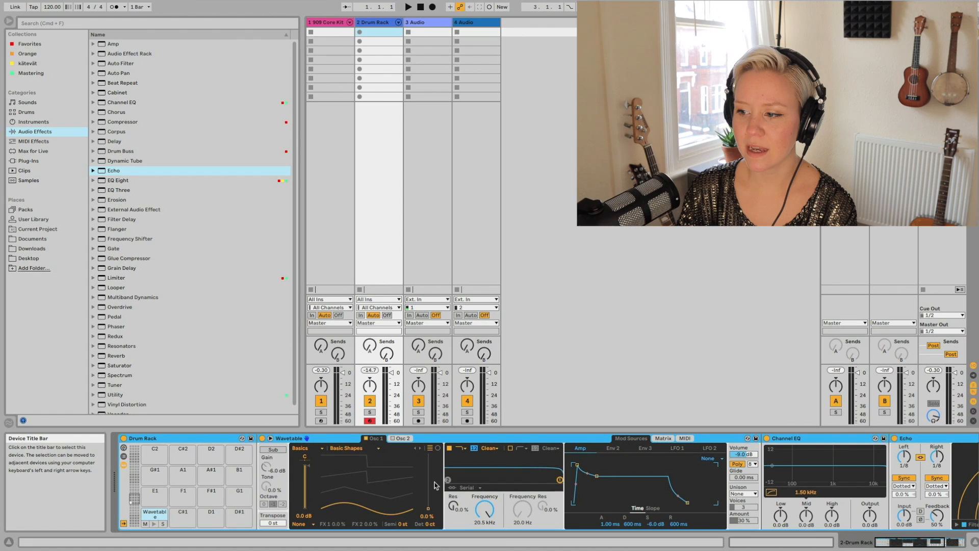
Examine the Wavetable, Channel EQ and Echo devices inside the new Drum Rack.
{"action": "left_click", "coordinate": [323, 440]}
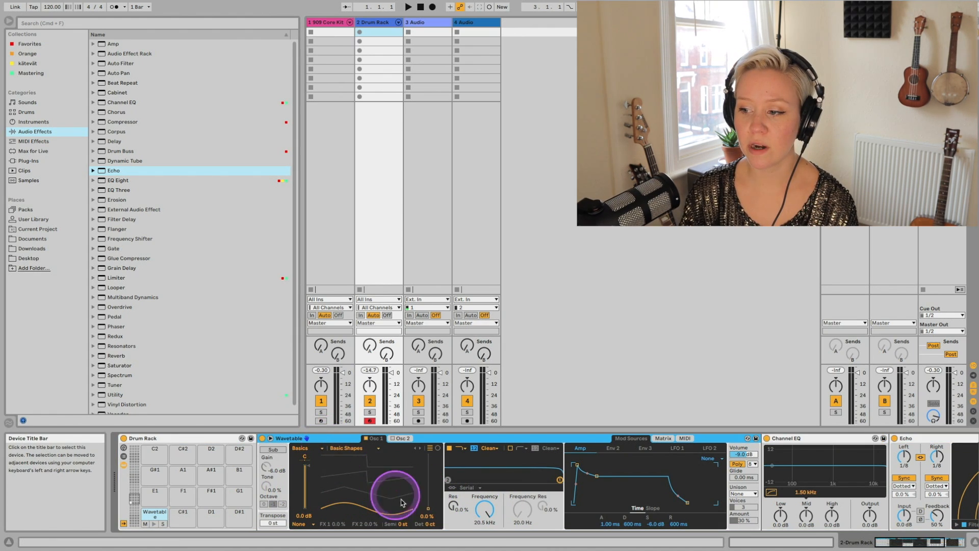
{"action": "scroll", "coordinate": [403, 489], "scroll_direction": "right", "scroll_amount": 5}
{"action": "left_click", "coordinate": [623, 443]}
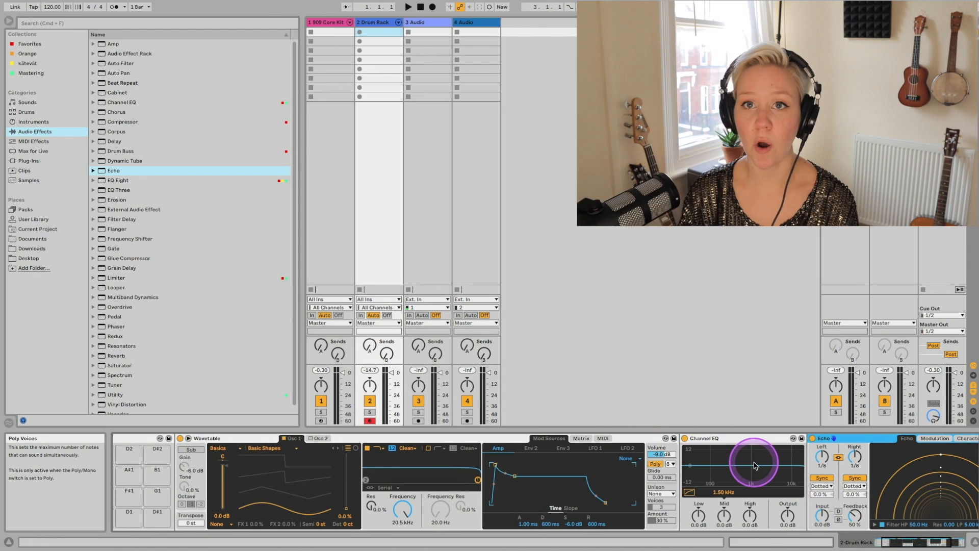
{"action": "scroll", "coordinate": [756, 465], "scroll_direction": "left", "scroll_amount": 3}
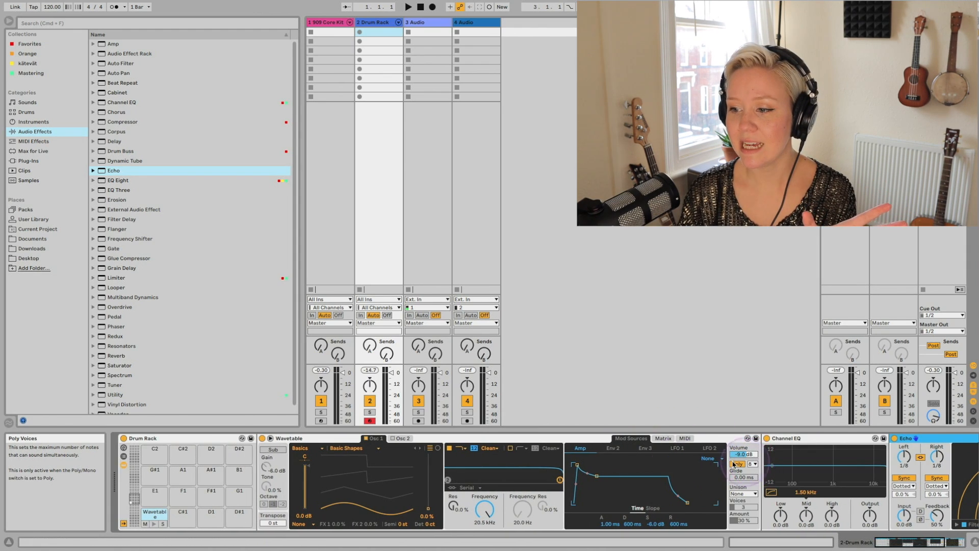
Show the Drum Rack's chain list and select the Wavetable chain.
{"action": "left_click", "coordinate": [189, 439]}
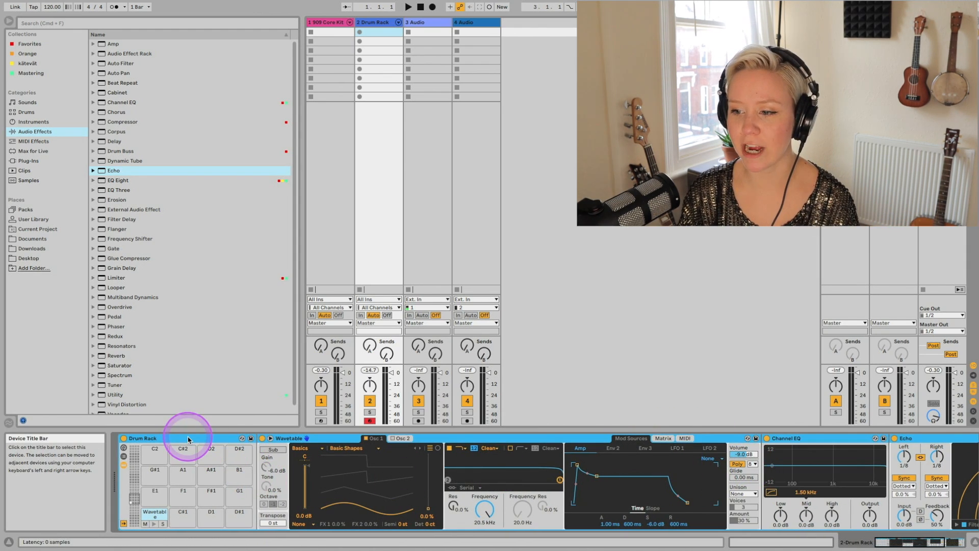
{"action": "left_click", "coordinate": [125, 460]}
{"action": "left_click", "coordinate": [275, 450]}
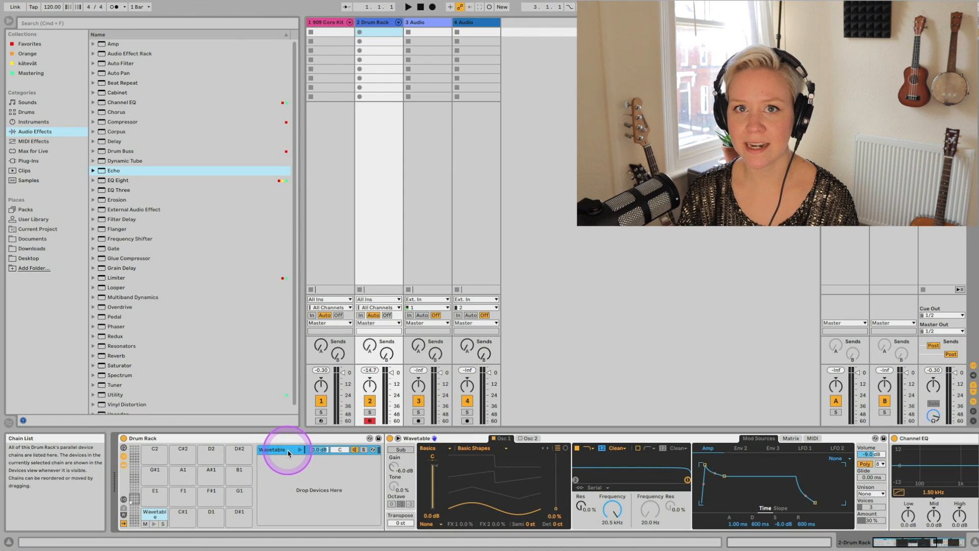
Add the info text "this is my drum rack lalalala" to the 909 Core Kit rack on the first track.
{"action": "left_click", "coordinate": [319, 34]}
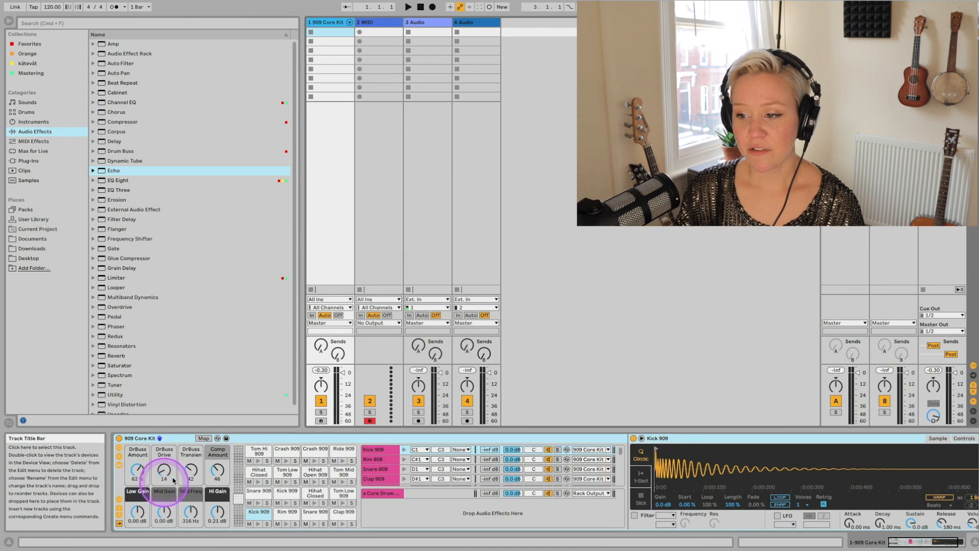
{"action": "left_click", "coordinate": [175, 455]}
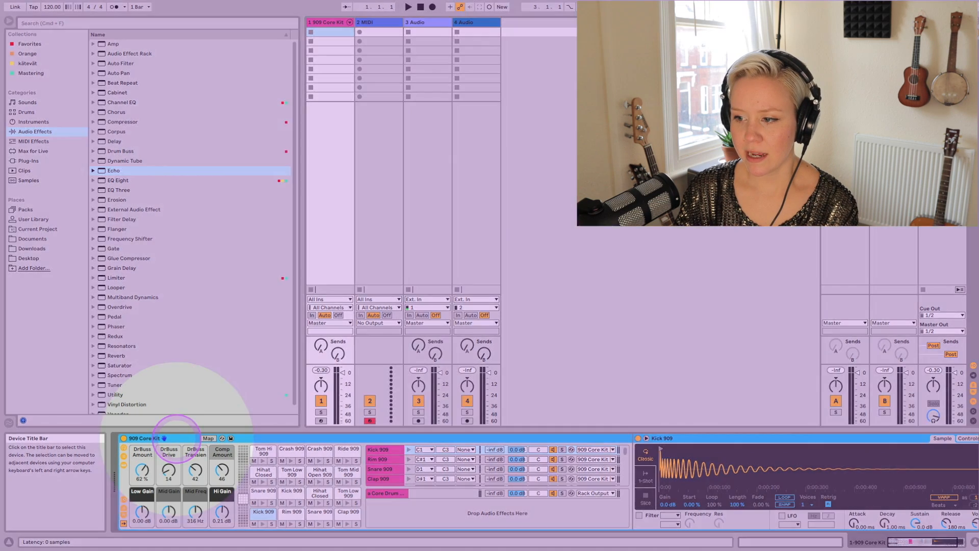
{"action": "right_click", "coordinate": [177, 440]}
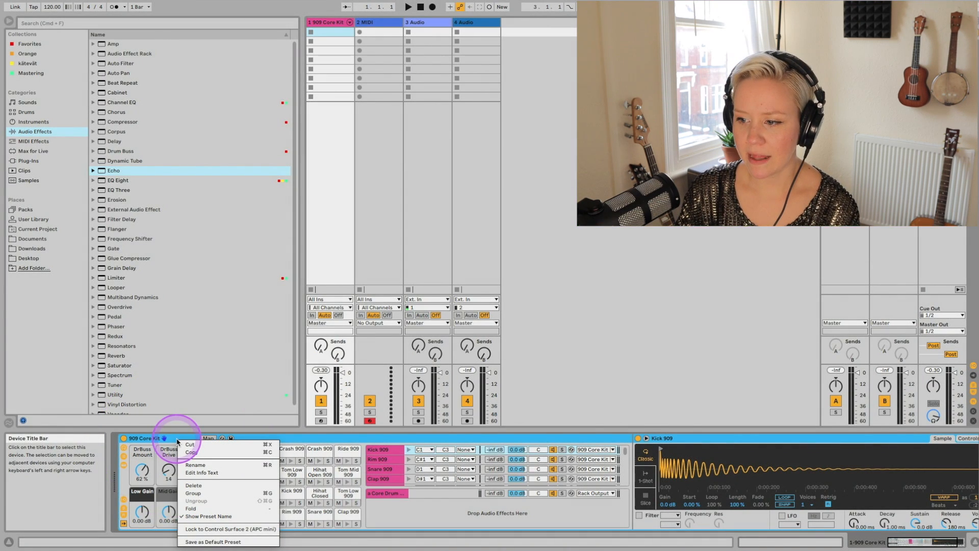
{"action": "left_click", "coordinate": [215, 473]}
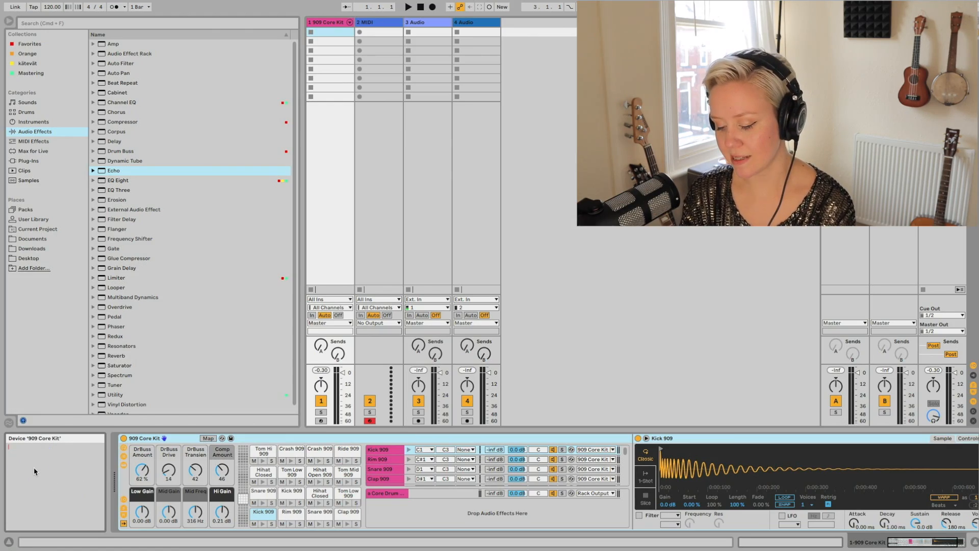
{"action": "type", "text": "this is my"}
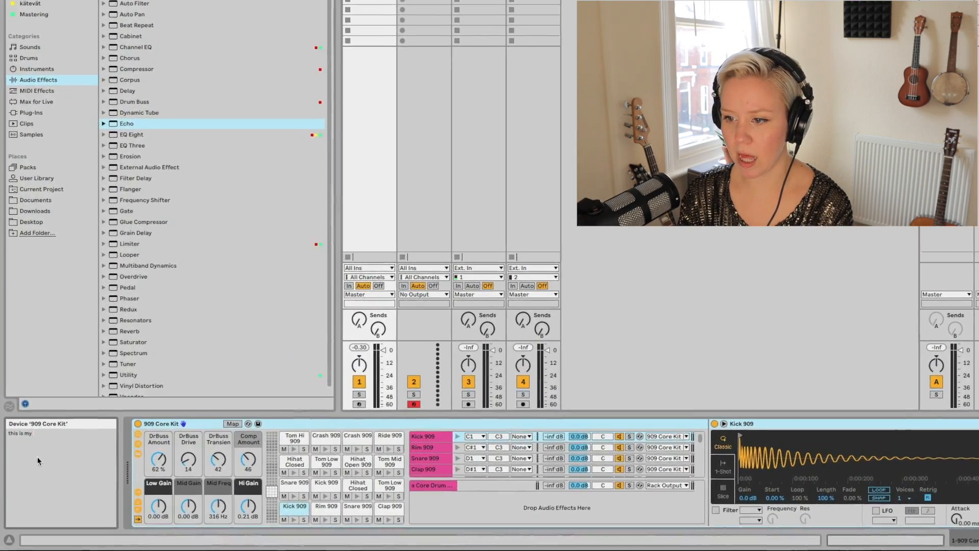
{"action": "type", "text": " drum rack lalalala"}
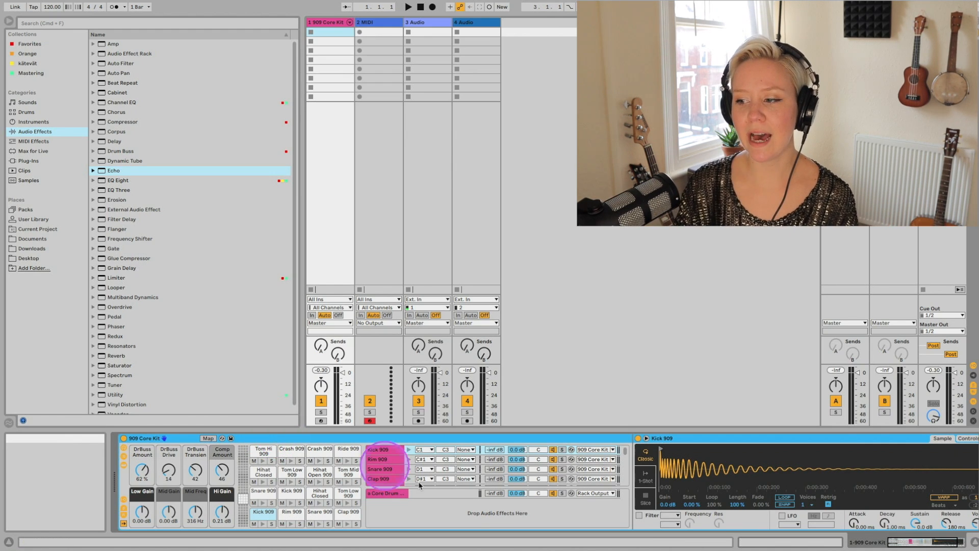
Look through the 909 Core Kit's chain list, selecting the Tom Low 909, Rim 909 and E1 Snare 909 chains to examine their devices.
{"action": "scroll", "coordinate": [416, 477], "scroll_direction": "down", "scroll_amount": 3}
{"action": "left_click", "coordinate": [388, 480]}
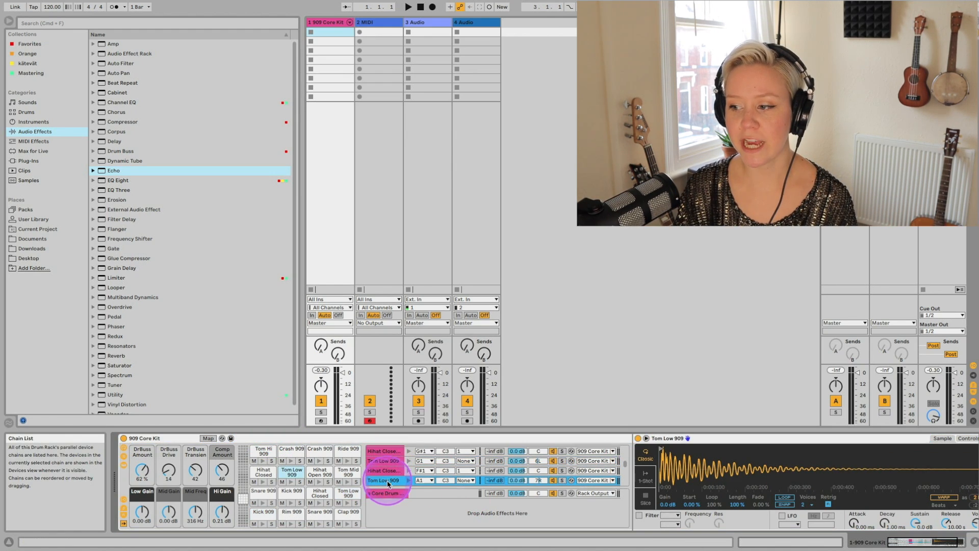
{"action": "scroll", "coordinate": [385, 475], "scroll_direction": "up", "scroll_amount": 3}
{"action": "left_click", "coordinate": [378, 461]}
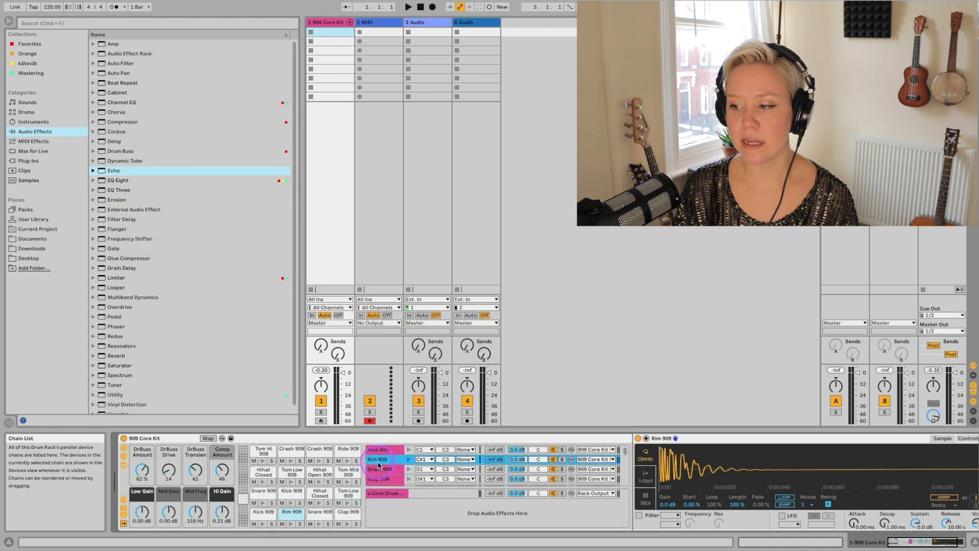
{"action": "scroll", "coordinate": [561, 484], "scroll_direction": "down", "scroll_amount": 1}
{"action": "scroll", "coordinate": [882, 470], "scroll_direction": "right", "scroll_amount": 3}
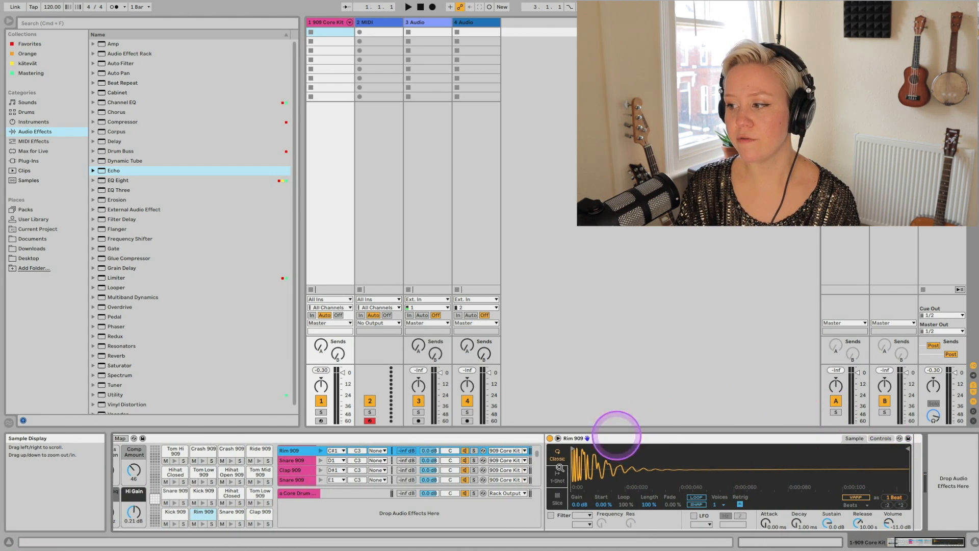
{"action": "left_click", "coordinate": [296, 480]}
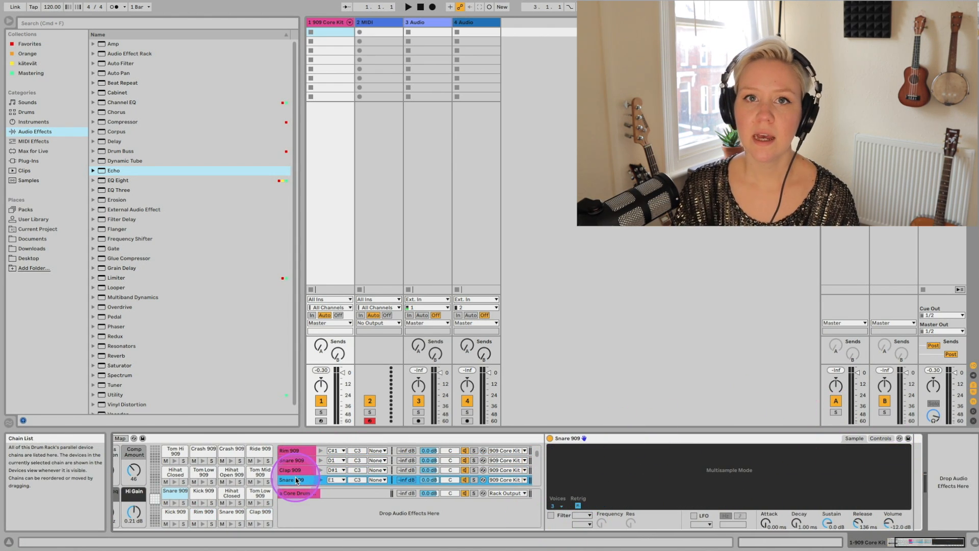
{"action": "scroll", "coordinate": [190, 481], "scroll_direction": "left", "scroll_amount": 3}
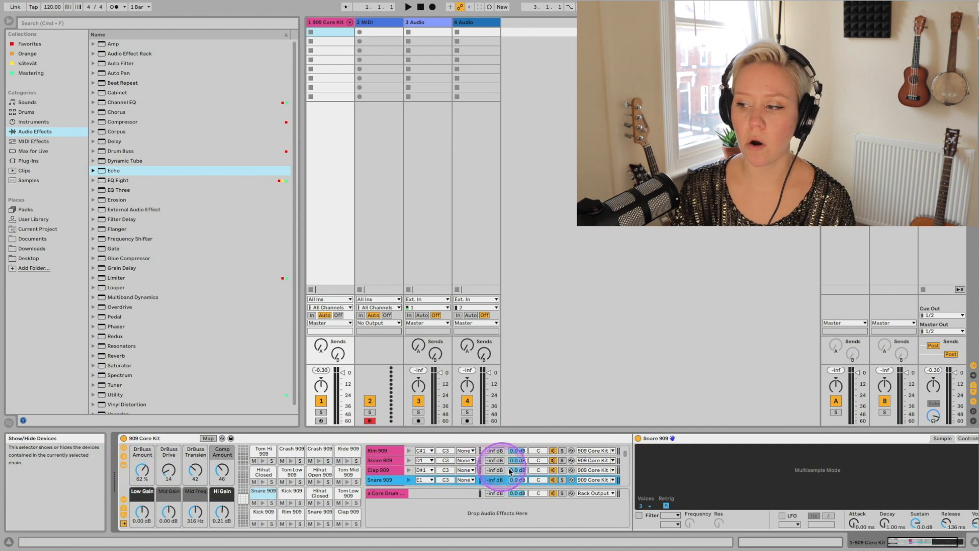
{"action": "scroll", "coordinate": [541, 467], "scroll_direction": "down", "scroll_amount": 1}
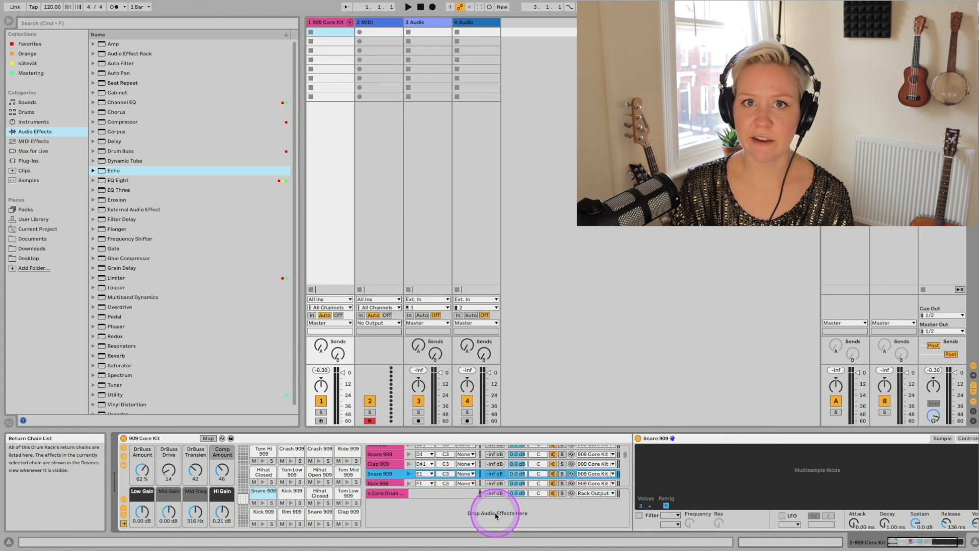
Jump to the Simpler of the F#1 Hihat Closed 909 chain using the 909 Core Kit track's device overview.
{"action": "scroll", "coordinate": [496, 515], "scroll_direction": "right", "scroll_amount": 3}
{"action": "left_click", "coordinate": [826, 542]}
{"action": "left_click", "coordinate": [875, 542]}
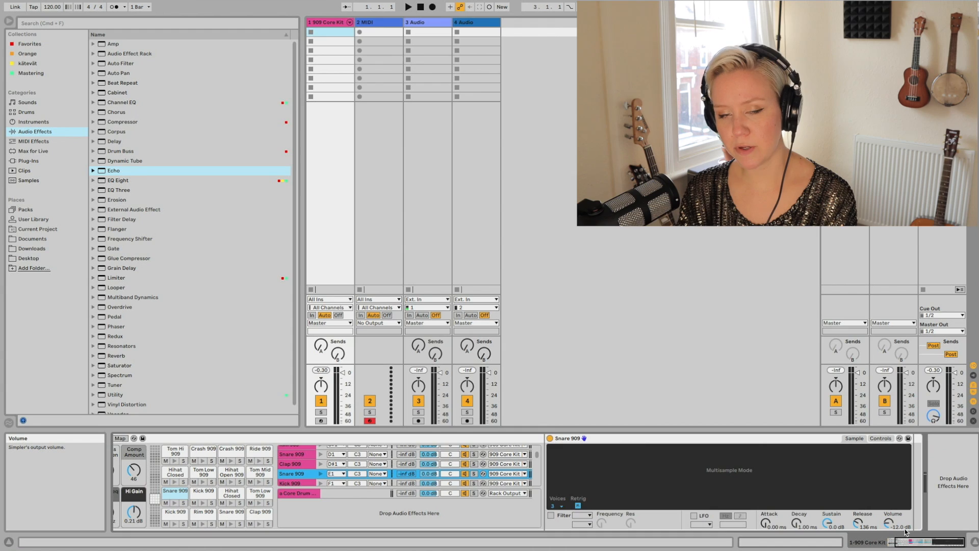
{"action": "left_click", "coordinate": [906, 539]}
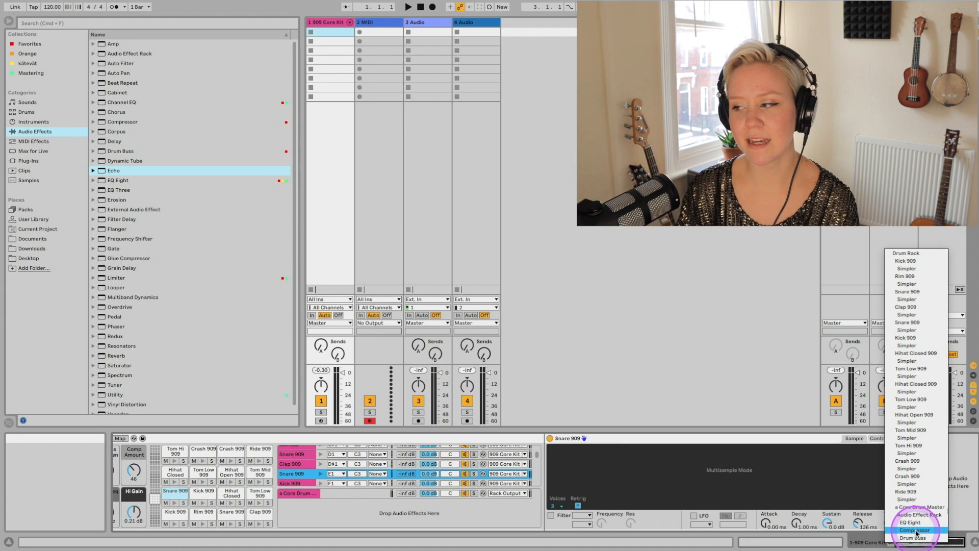
{"action": "left_click", "coordinate": [916, 391]}
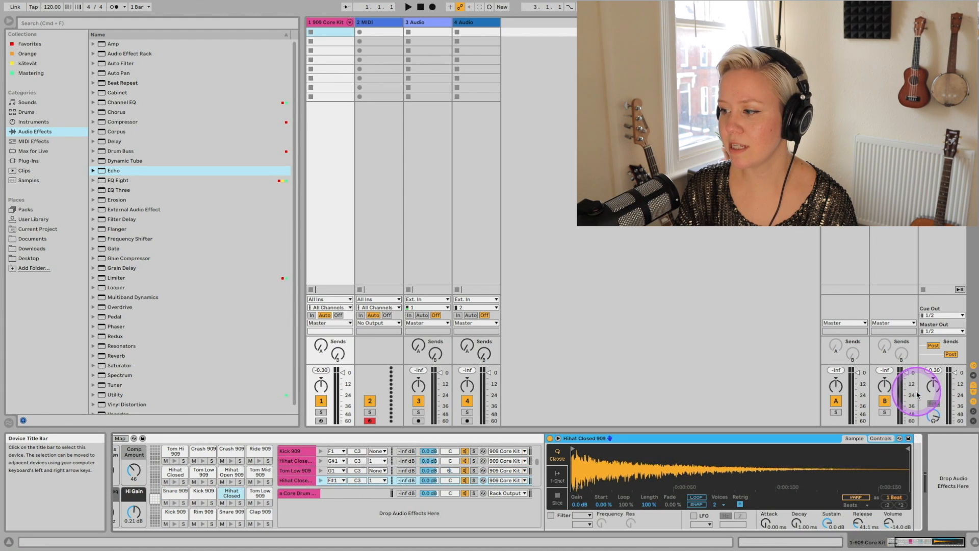